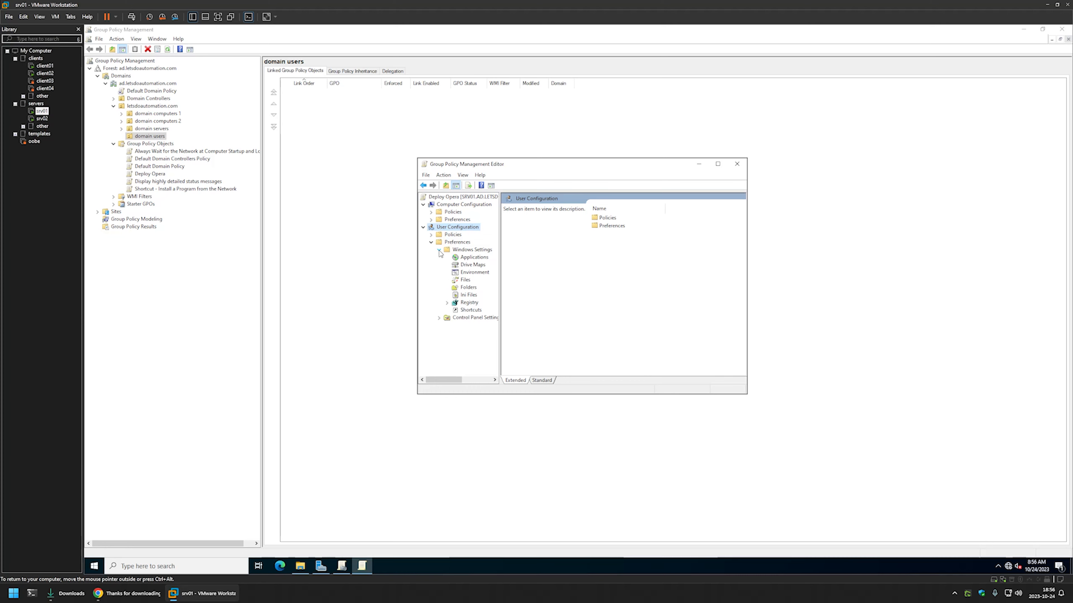
- Create a new File preference item under the user Files preferences
click(465, 280)
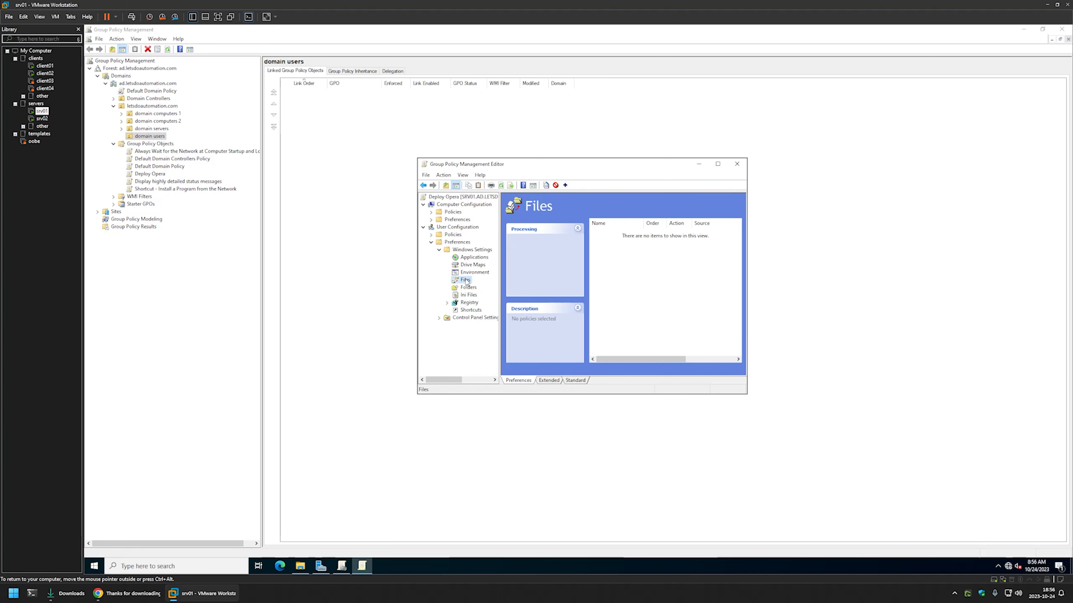
right_click(620, 269)
mouse_move(637, 273)
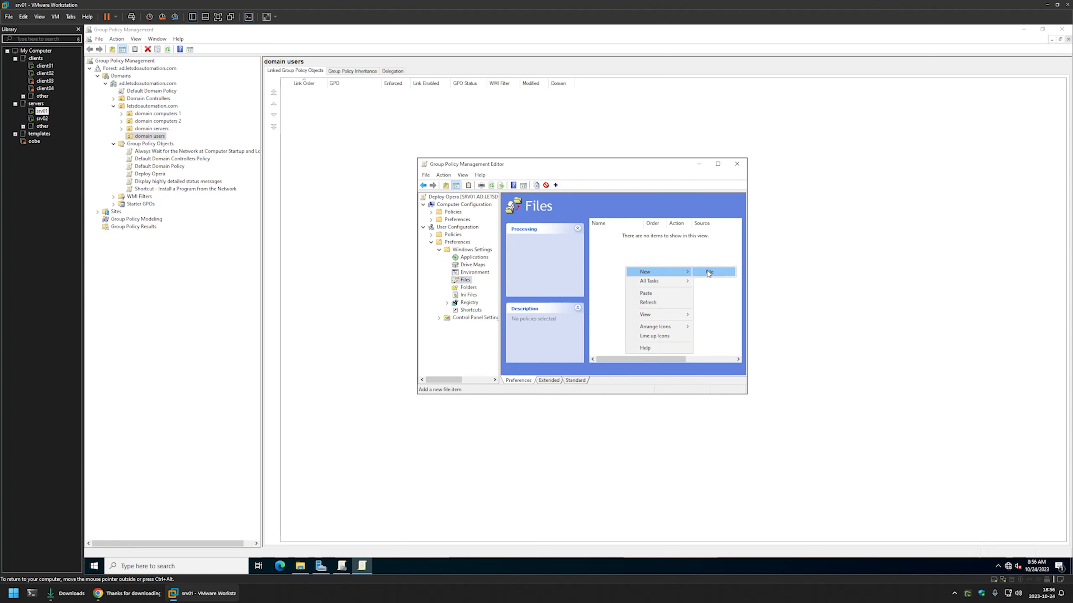
click(708, 273)
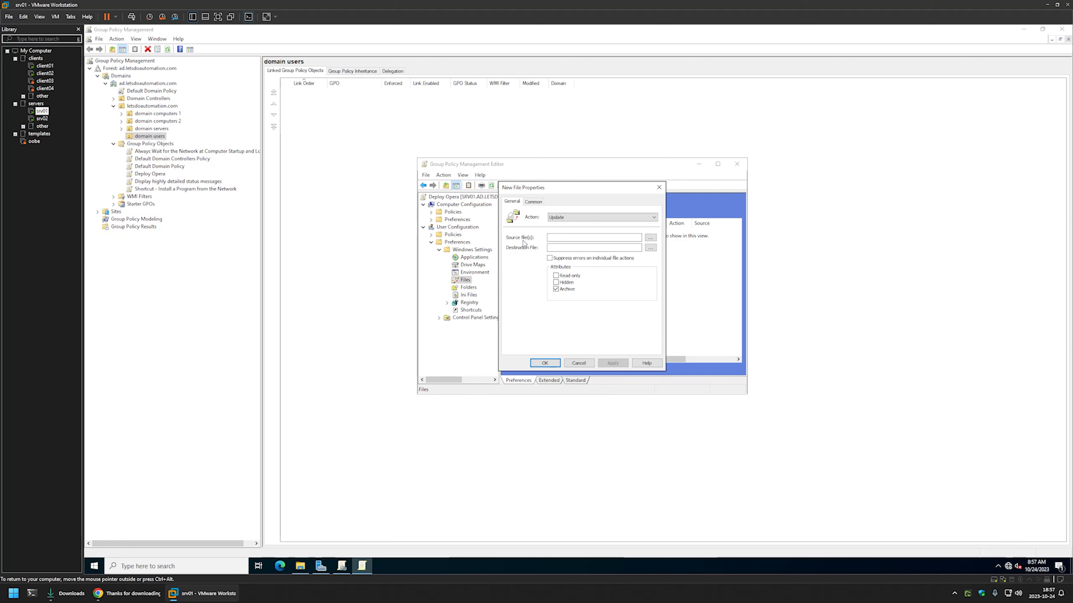
- Paste the srv02 share path to Opera_104.0.4944.23_Setup_x64.exe into the Source file(s) field
click(127, 594)
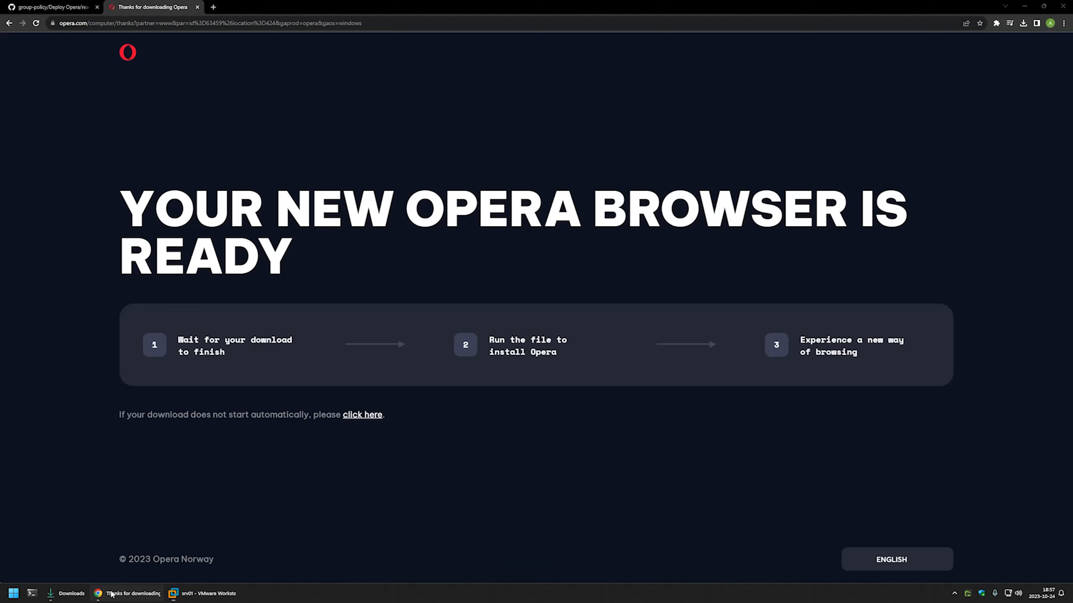
click(57, 6)
scroll(309, 194, down, 3)
drag(283, 207, 563, 489)
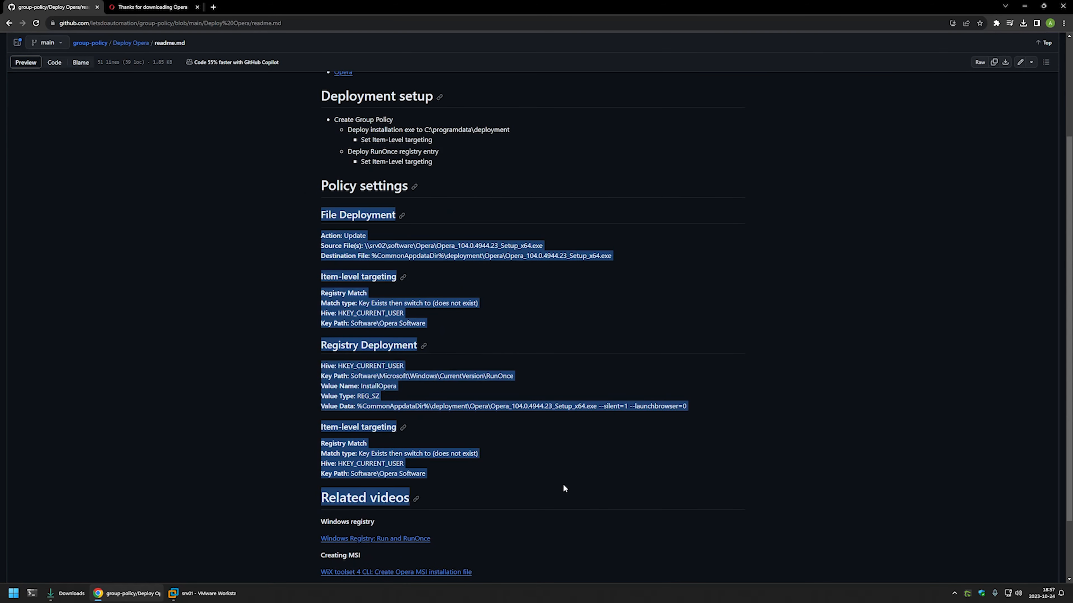
click(558, 459)
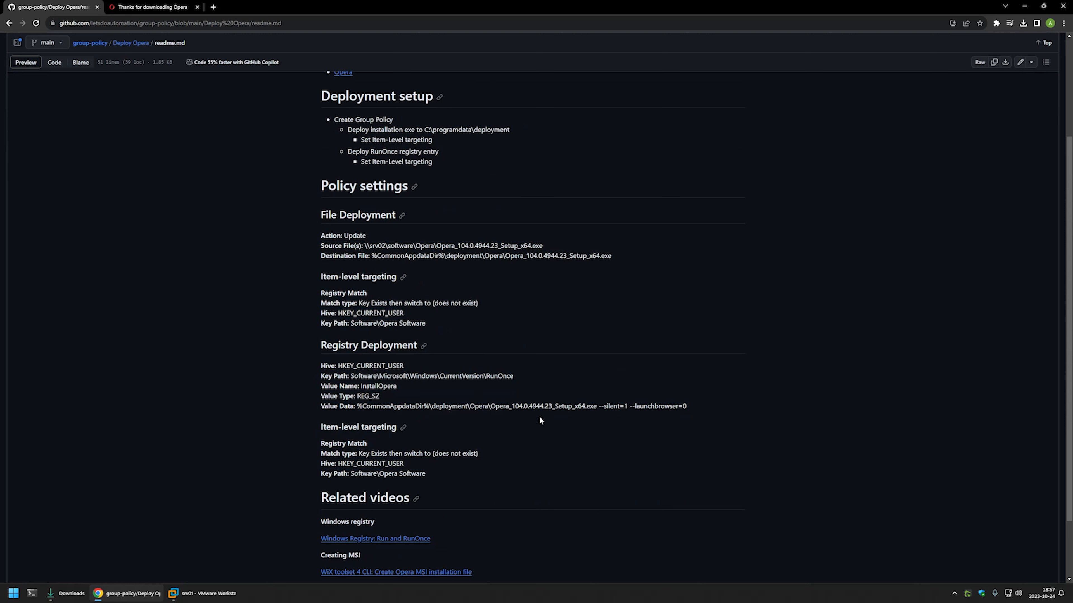
drag(313, 247, 359, 246)
drag(564, 247, 364, 247)
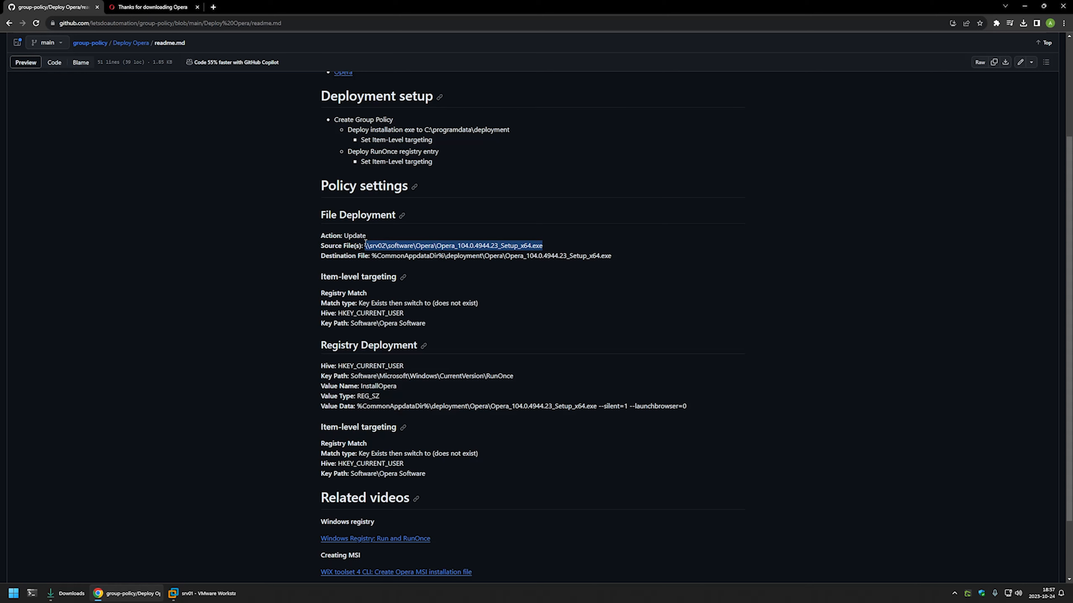
right_click(364, 246)
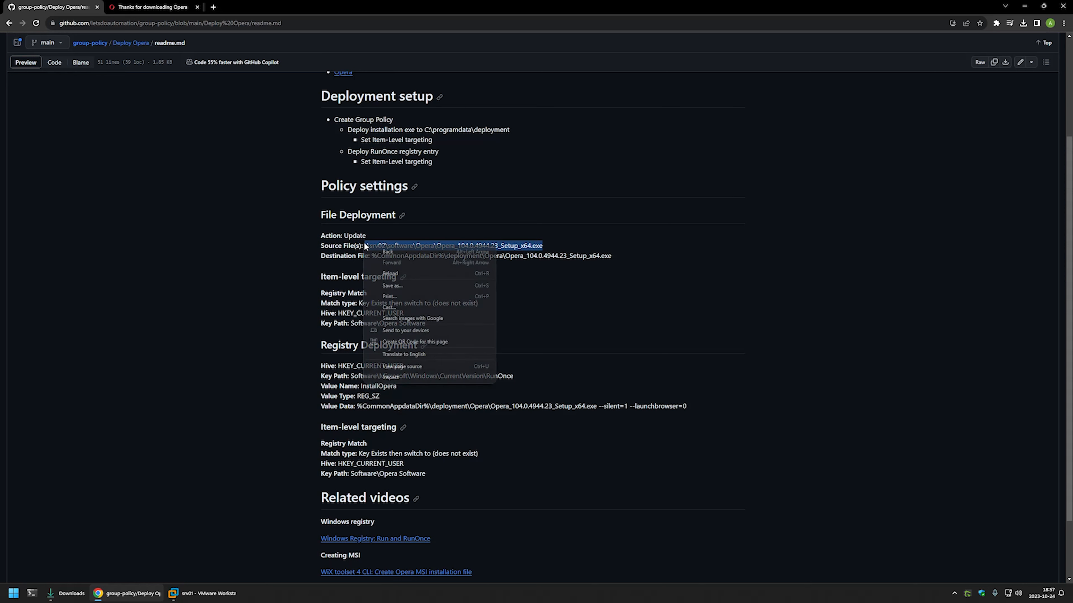
right_click(522, 246)
click(543, 254)
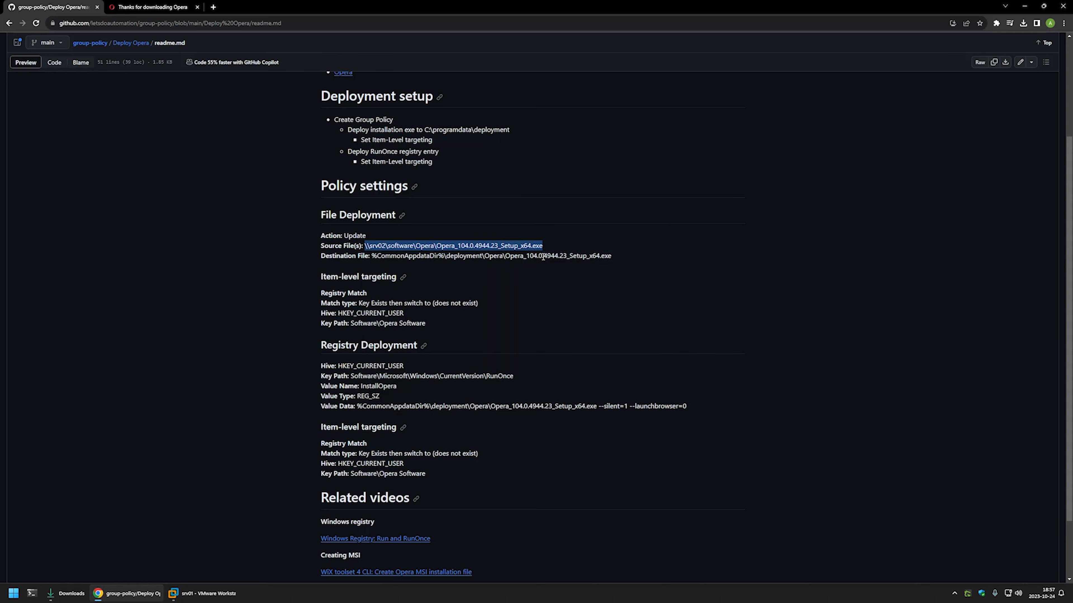
double_click(373, 245)
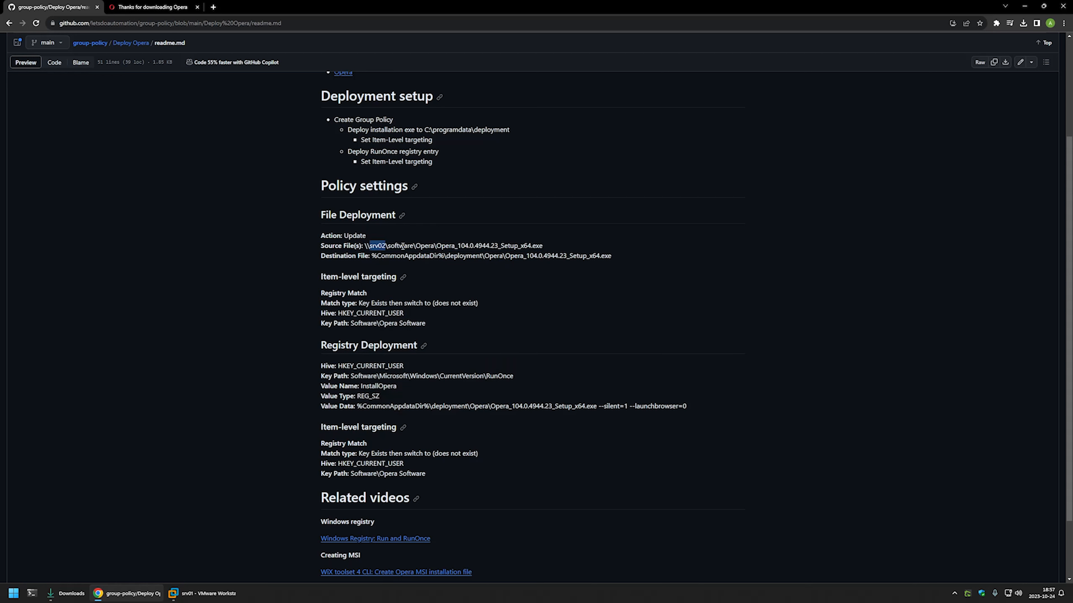
double_click(404, 246)
double_click(426, 246)
drag(545, 246, 439, 247)
click(228, 593)
right_click(559, 237)
click(582, 274)
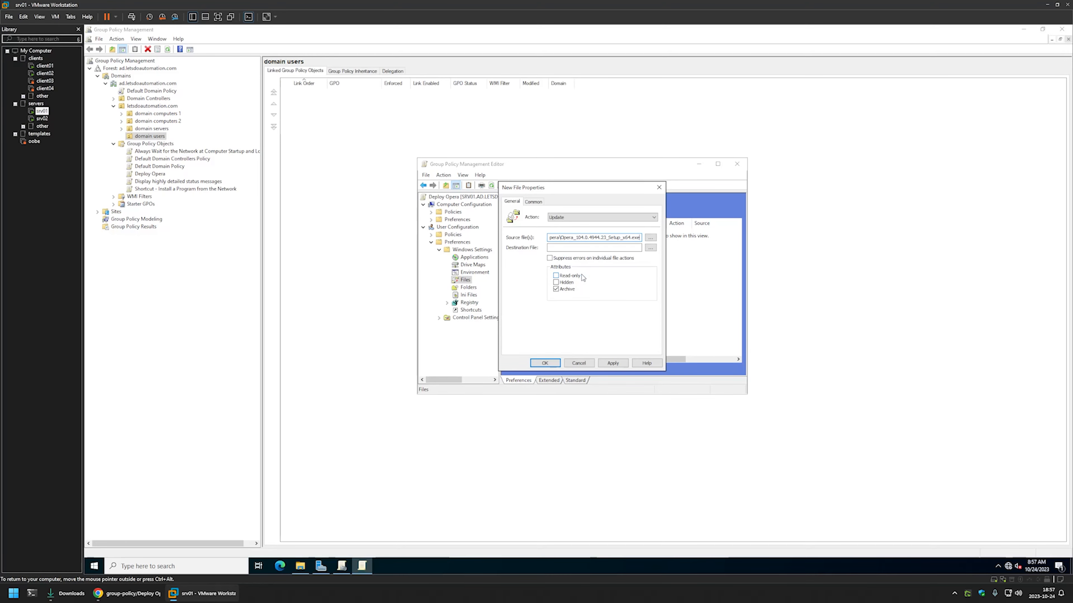
- Paste the %CommonAppdataDir% deployment-folder path from the readme into the Destination File field
click(127, 593)
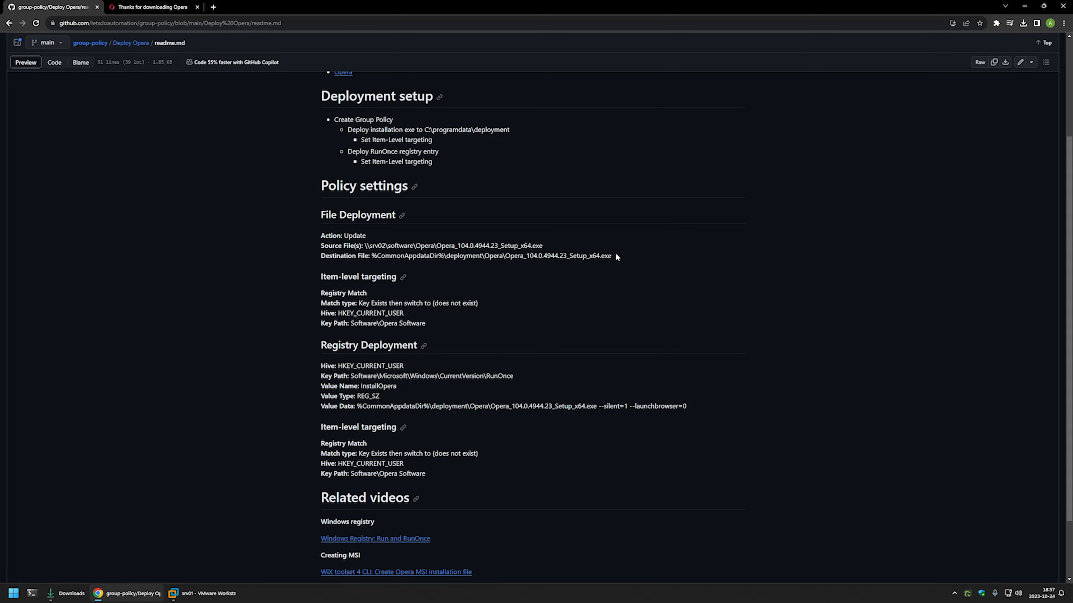
drag(616, 256, 374, 254)
right_click(373, 254)
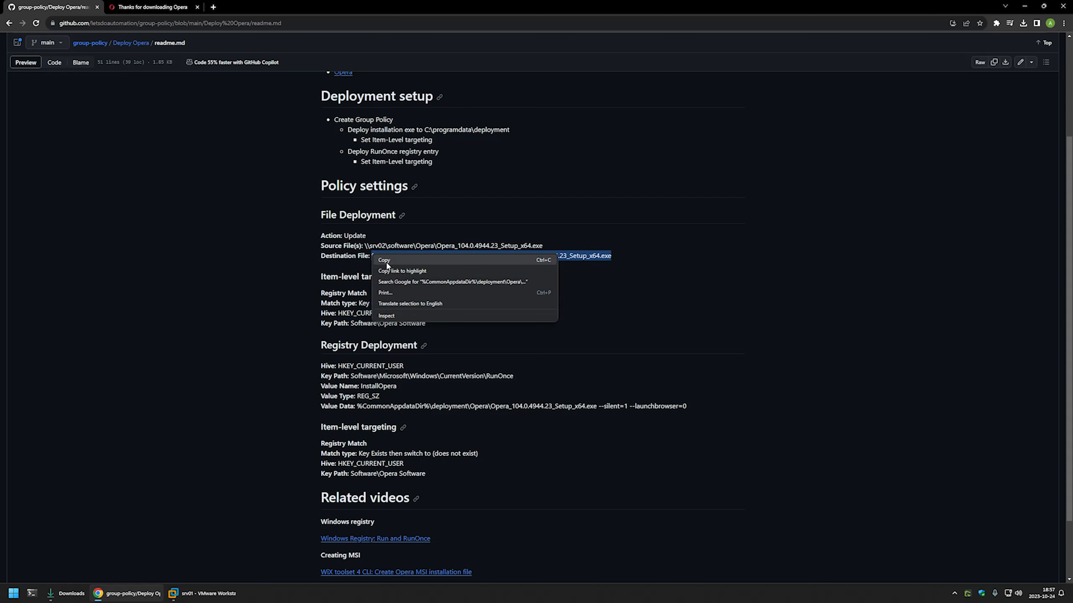
click(388, 266)
click(202, 593)
right_click(556, 253)
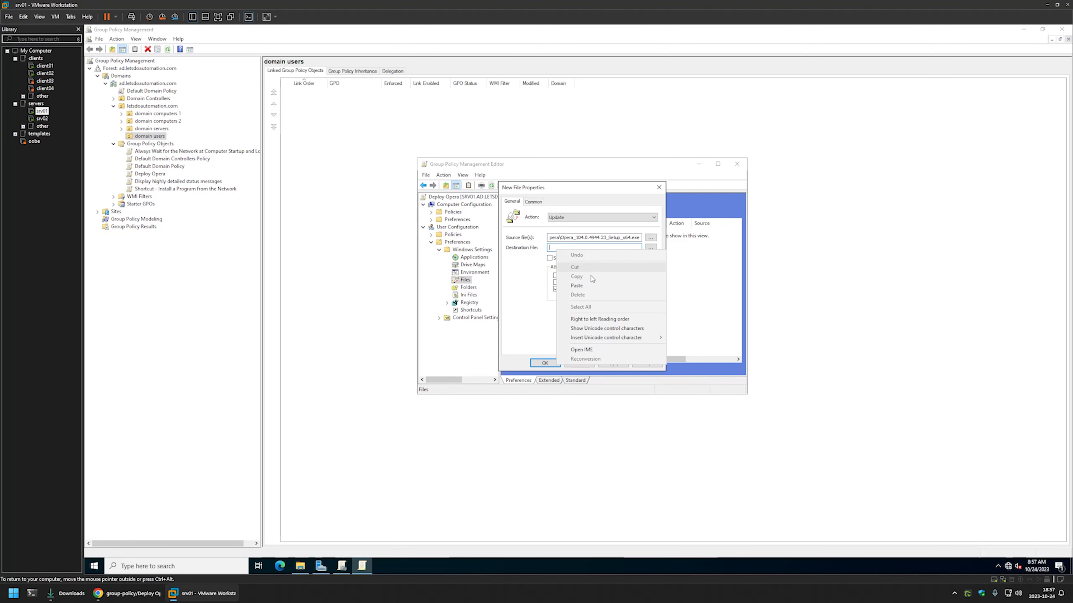
click(586, 287)
click(126, 593)
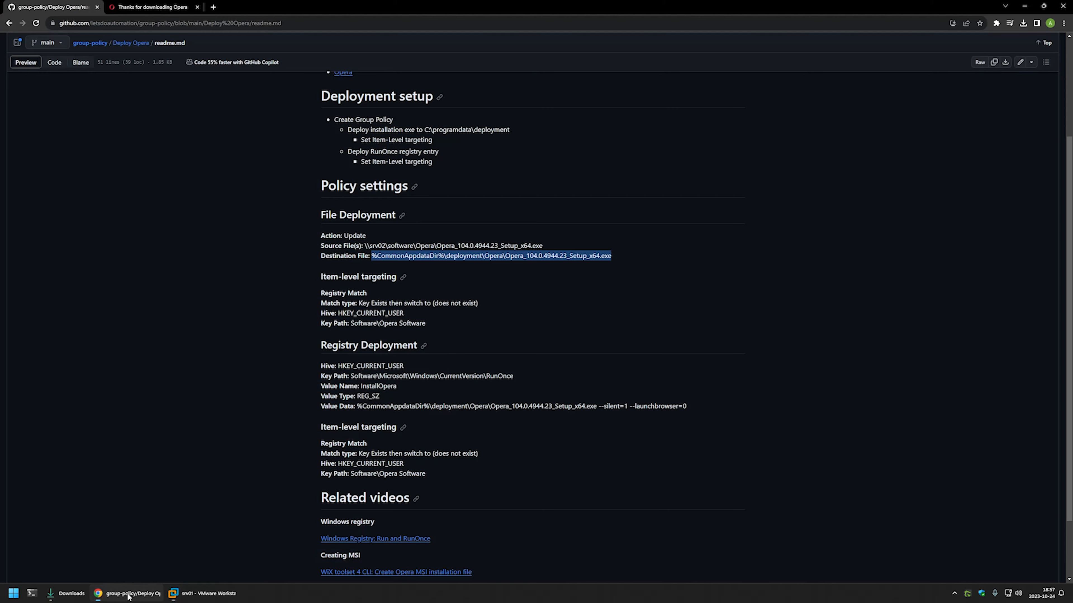
drag(323, 259, 442, 251)
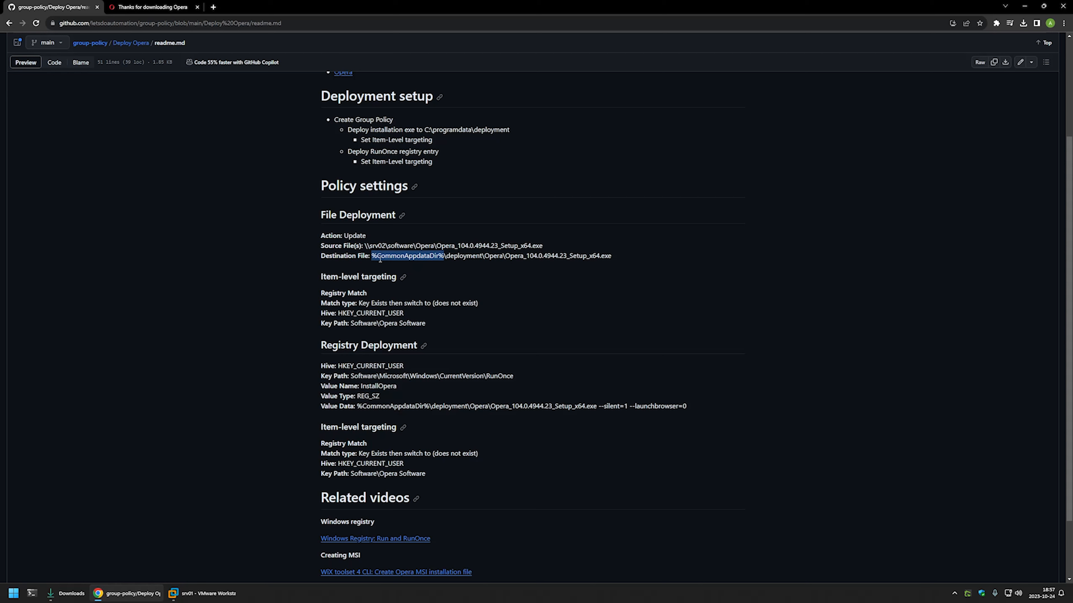
click(175, 591)
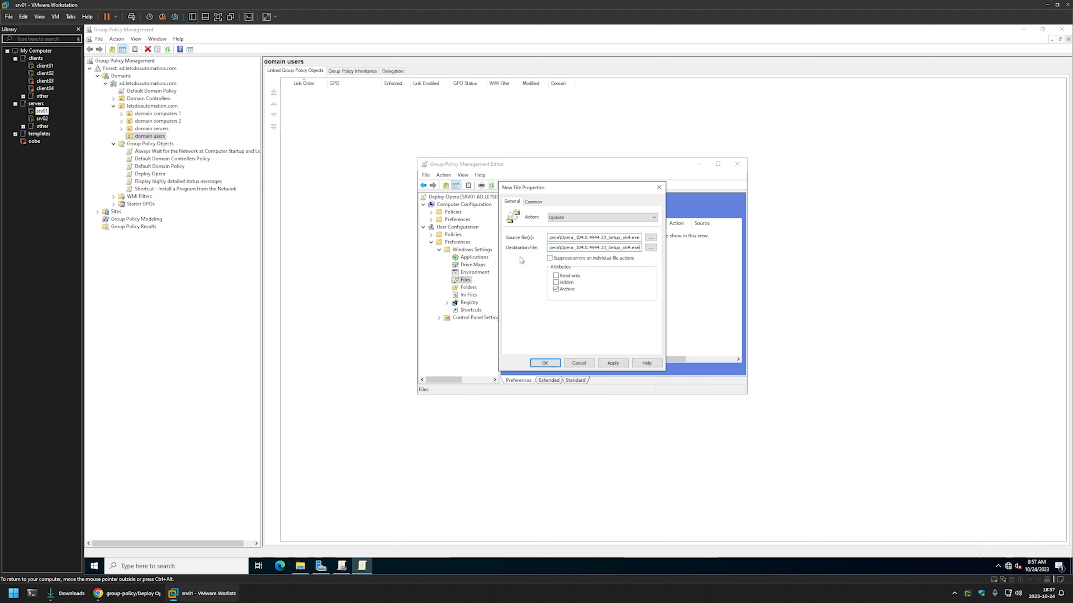
- Enable item-level targeting with a Registry Match rule for key Software\Opera Software
click(535, 201)
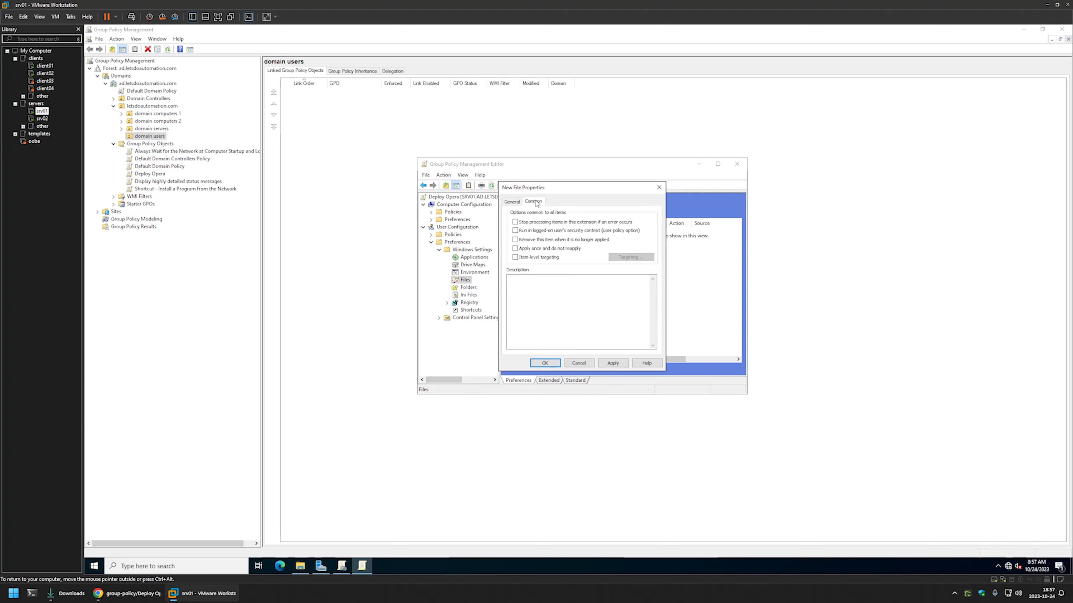
click(529, 257)
click(631, 256)
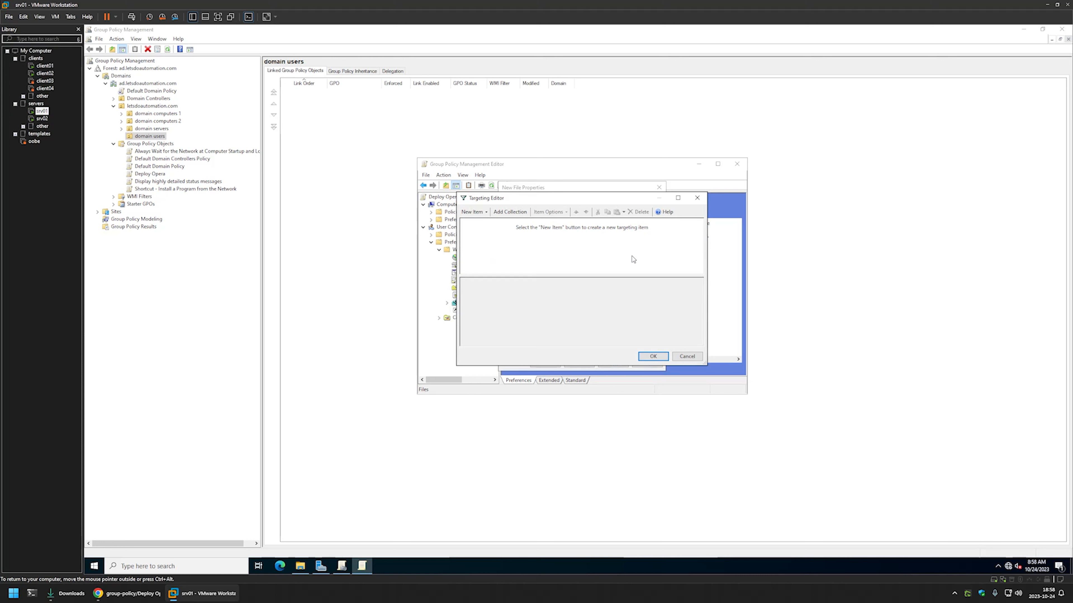
click(473, 211)
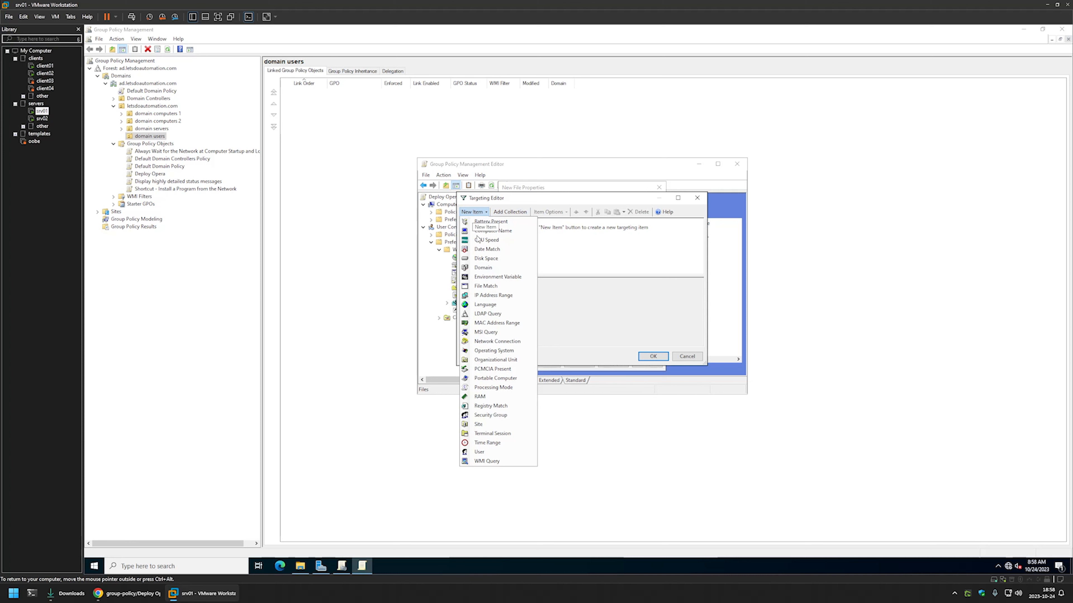
click(491, 406)
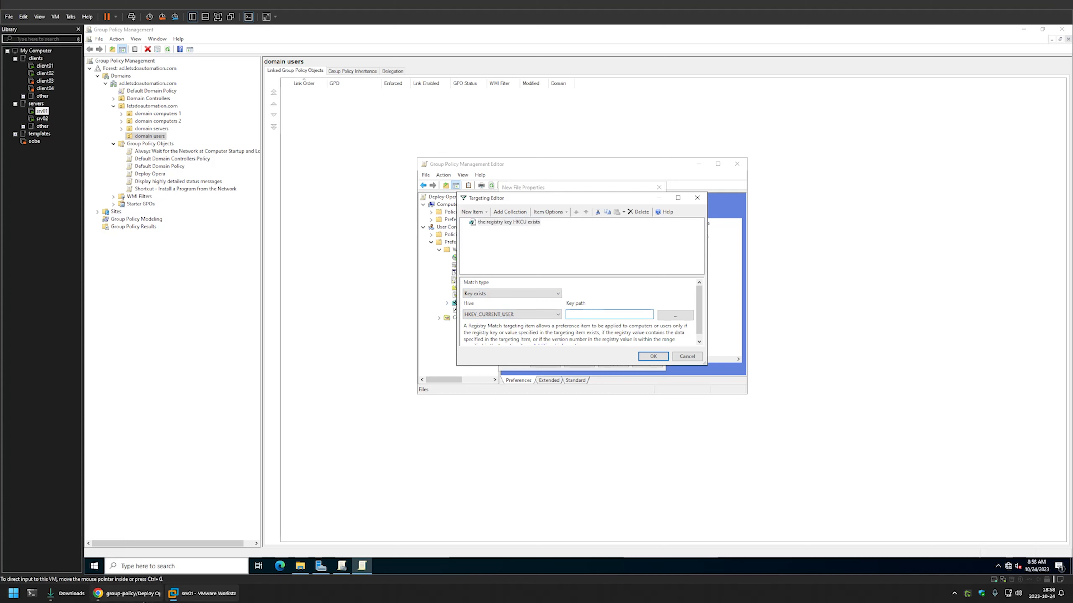
click(127, 593)
drag(427, 323, 352, 321)
right_click(351, 321)
click(376, 326)
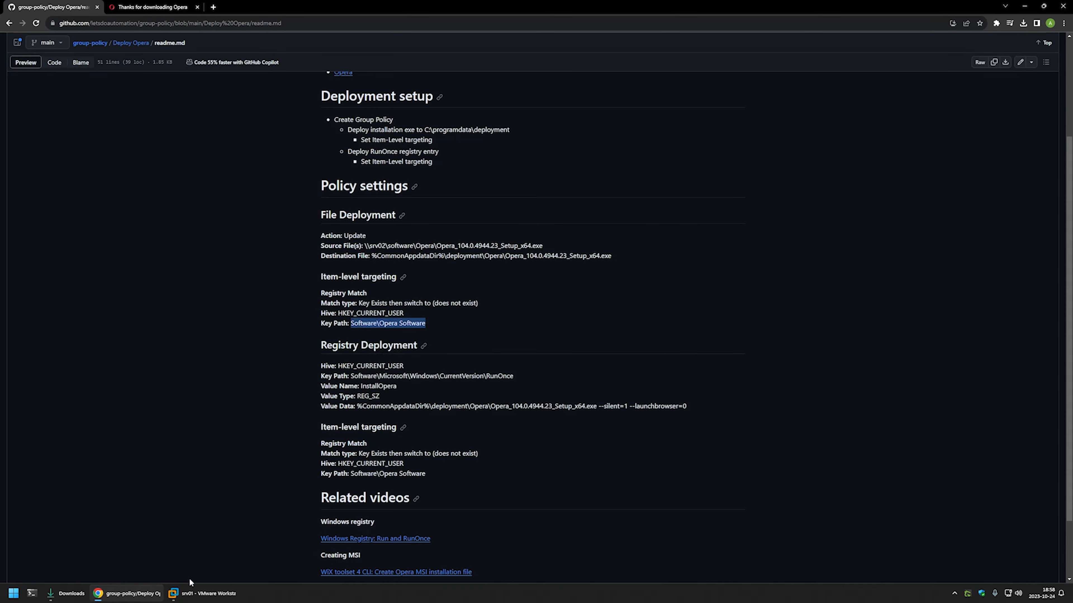
click(203, 593)
right_click(577, 313)
click(604, 354)
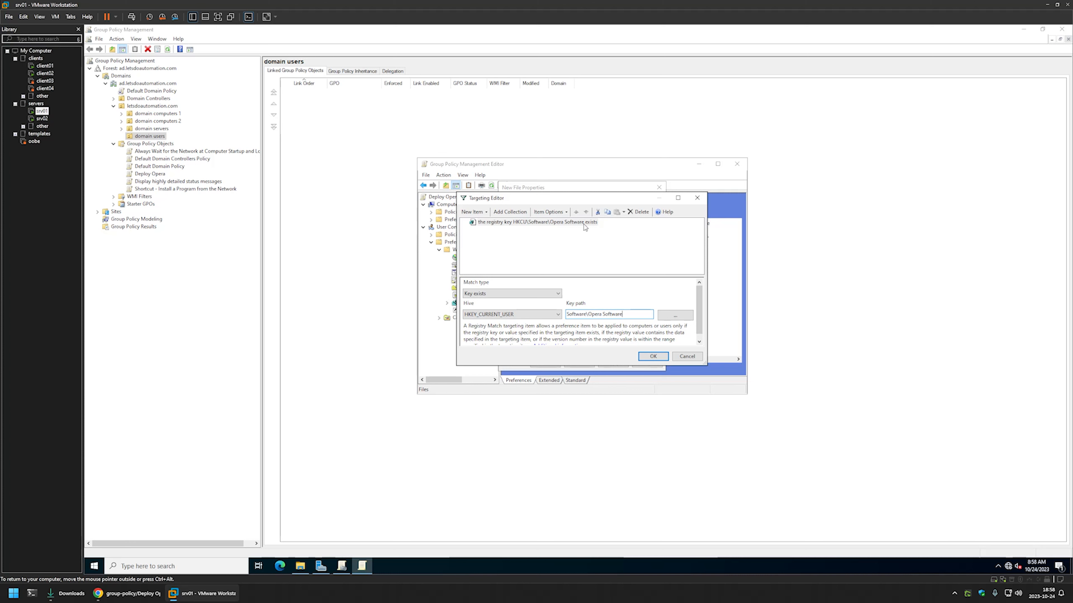
- Set the Registry Match rule to Is Not and save the Opera file item
click(593, 223)
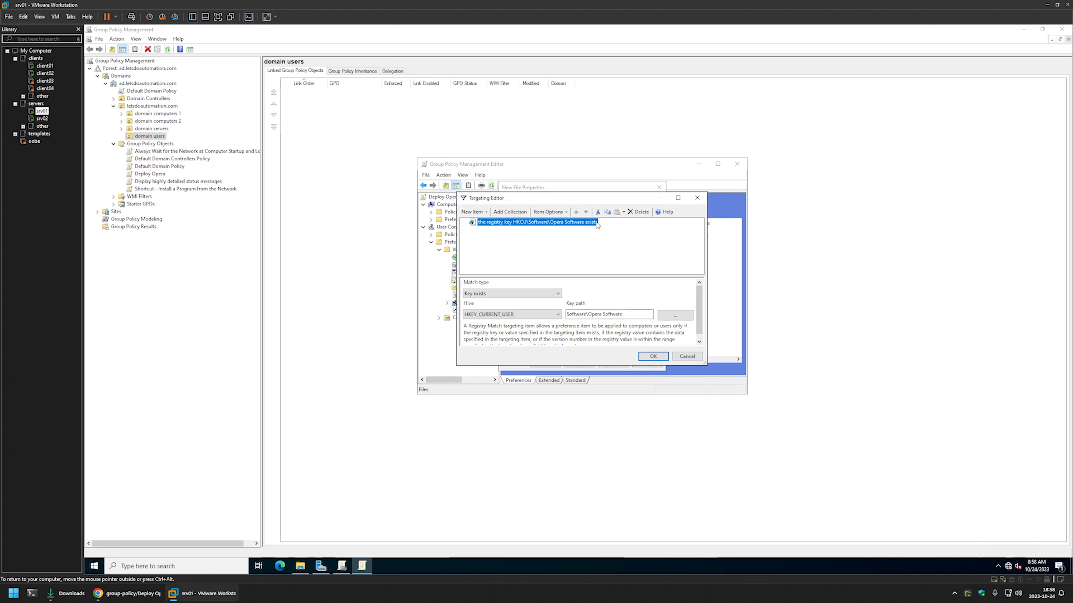
click(549, 212)
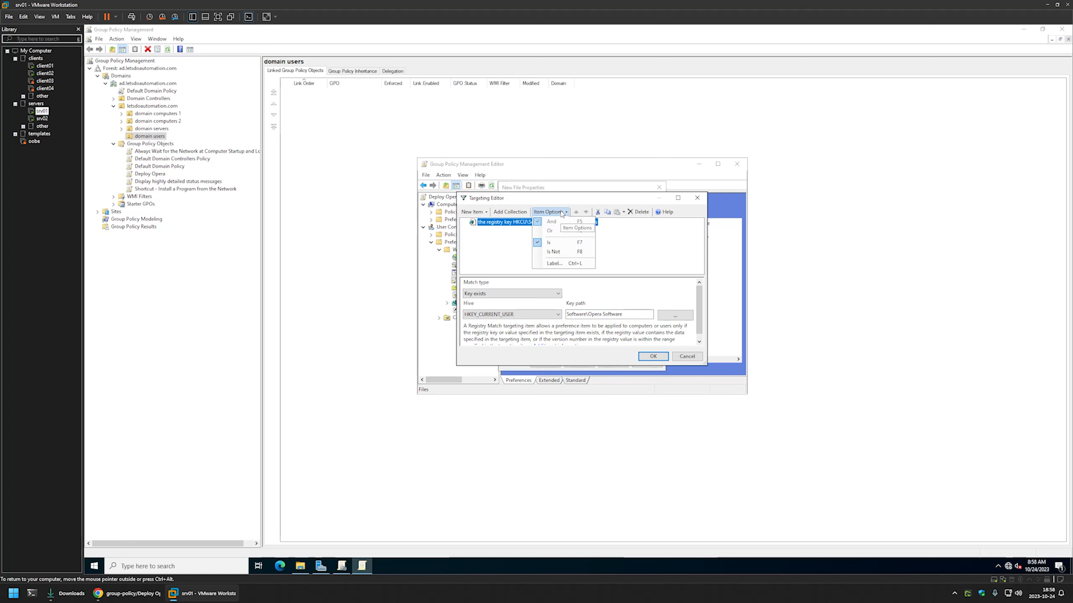
click(559, 252)
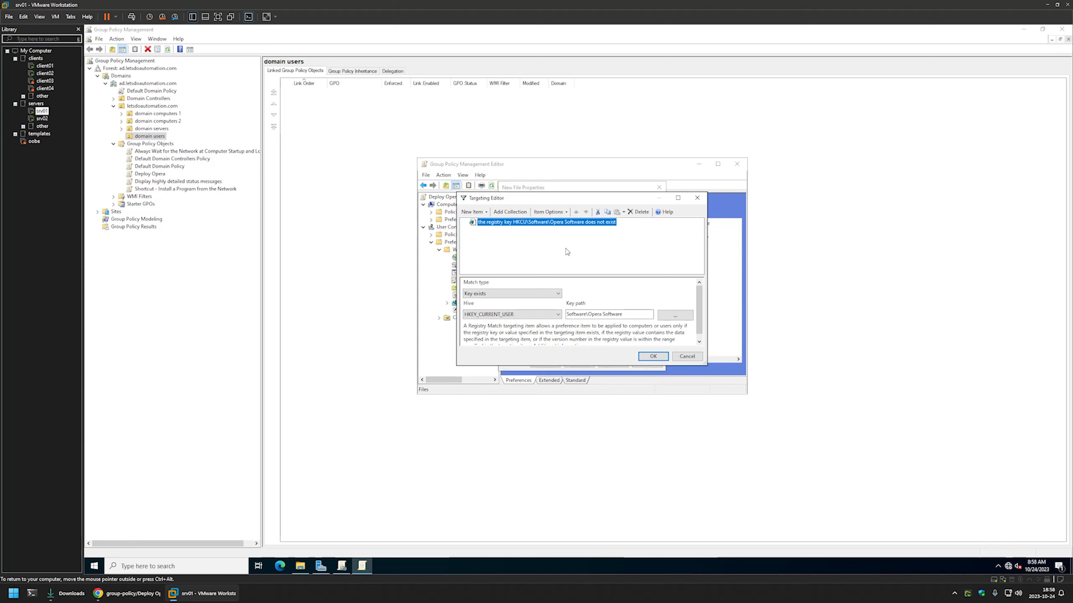
click(646, 358)
click(612, 363)
click(545, 363)
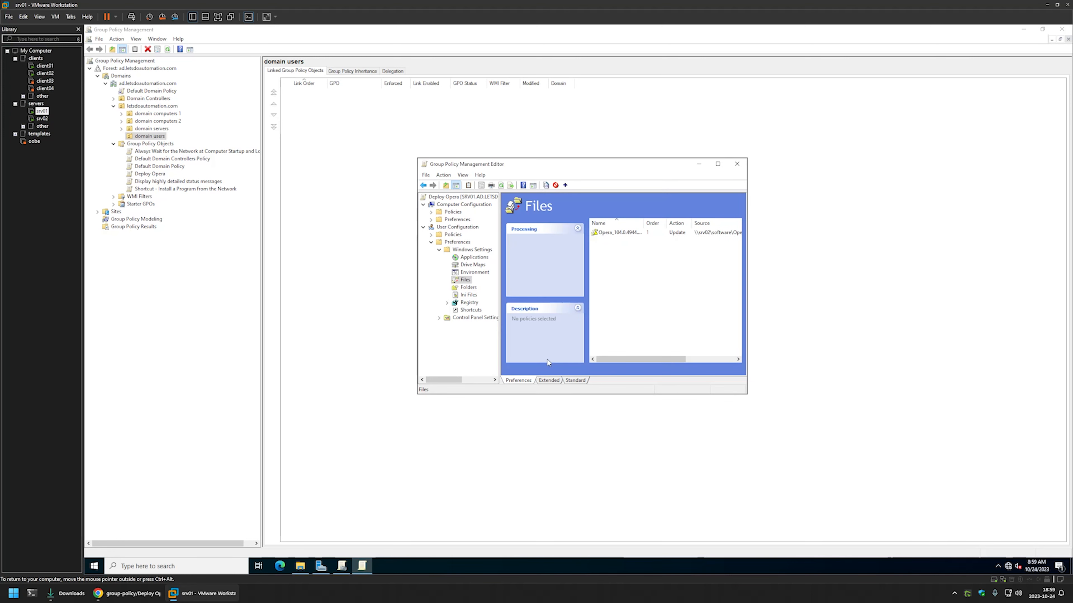
- Create a new Registry preference item under the user Registry preferences
click(469, 303)
right_click(625, 254)
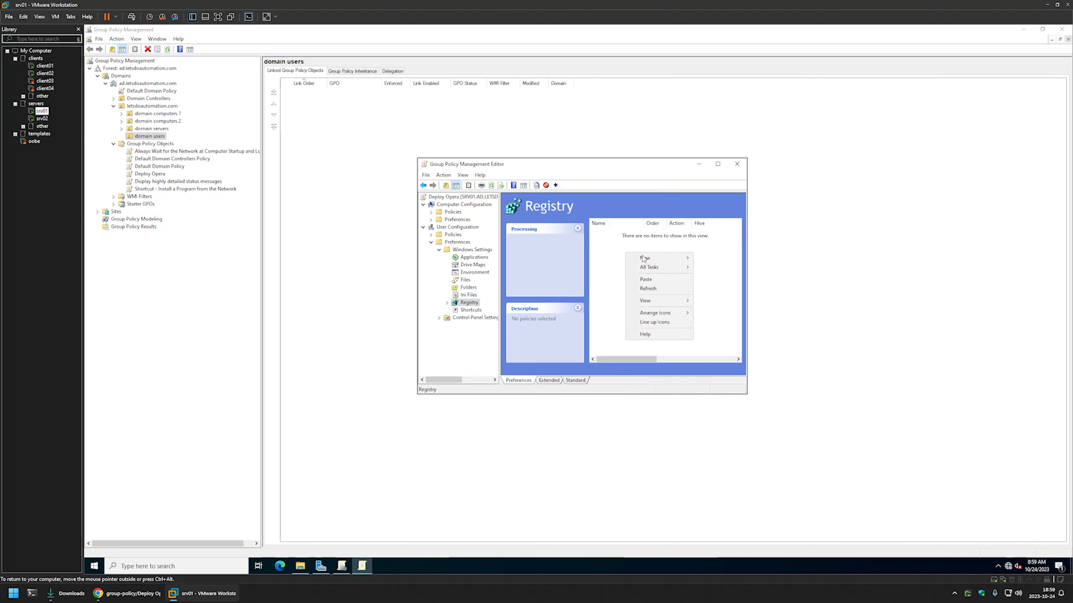
mouse_move(658, 257)
click(707, 258)
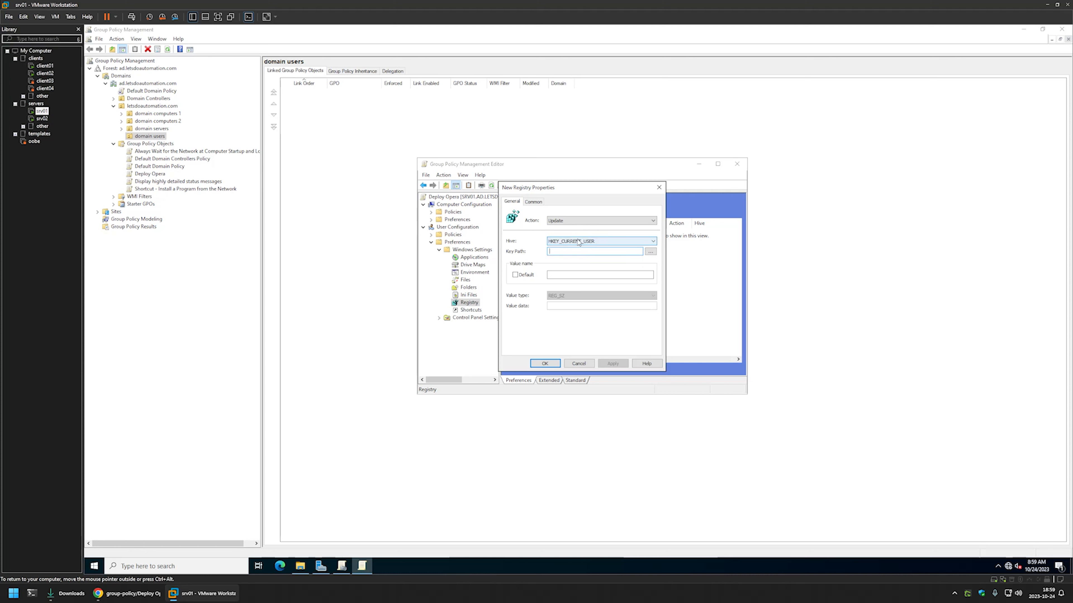
- Paste the HKCU RunOnce key path from the readme as the key path
click(109, 598)
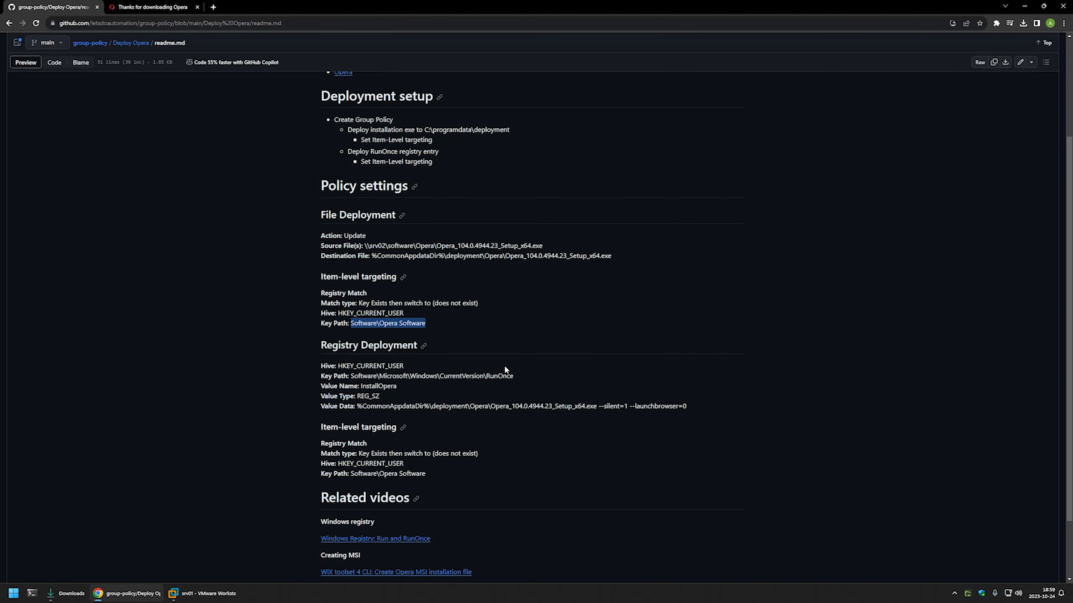
drag(514, 375, 350, 375)
right_click(355, 374)
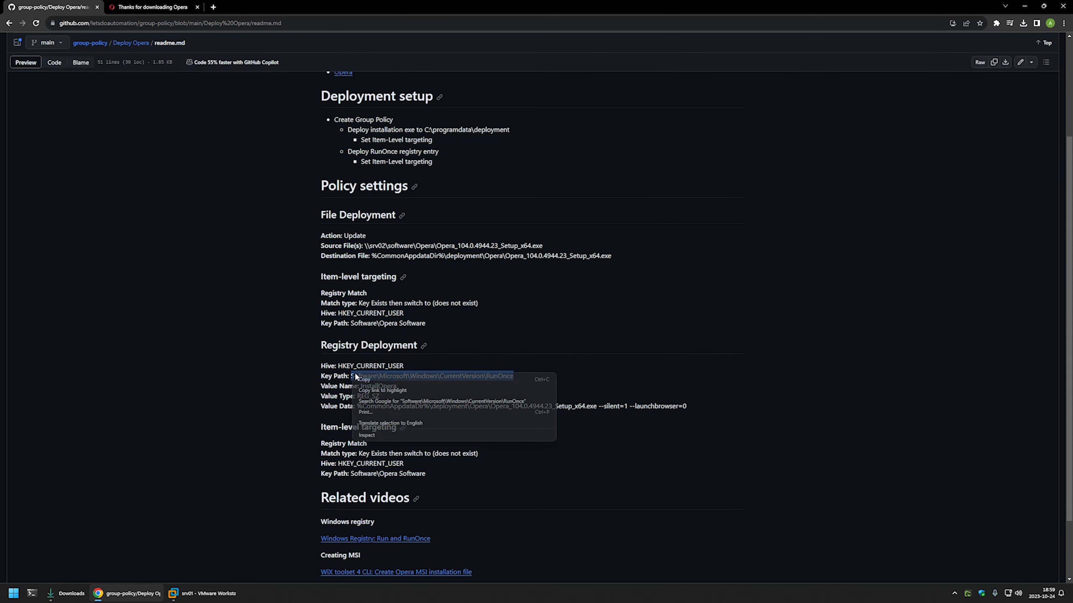
click(364, 379)
click(203, 594)
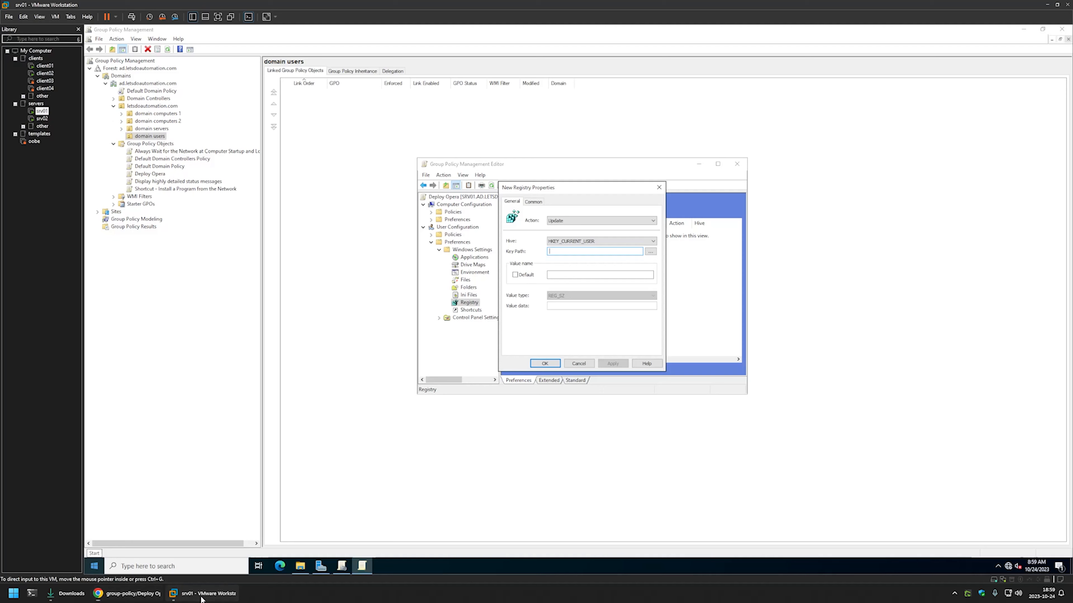
right_click(558, 252)
click(581, 287)
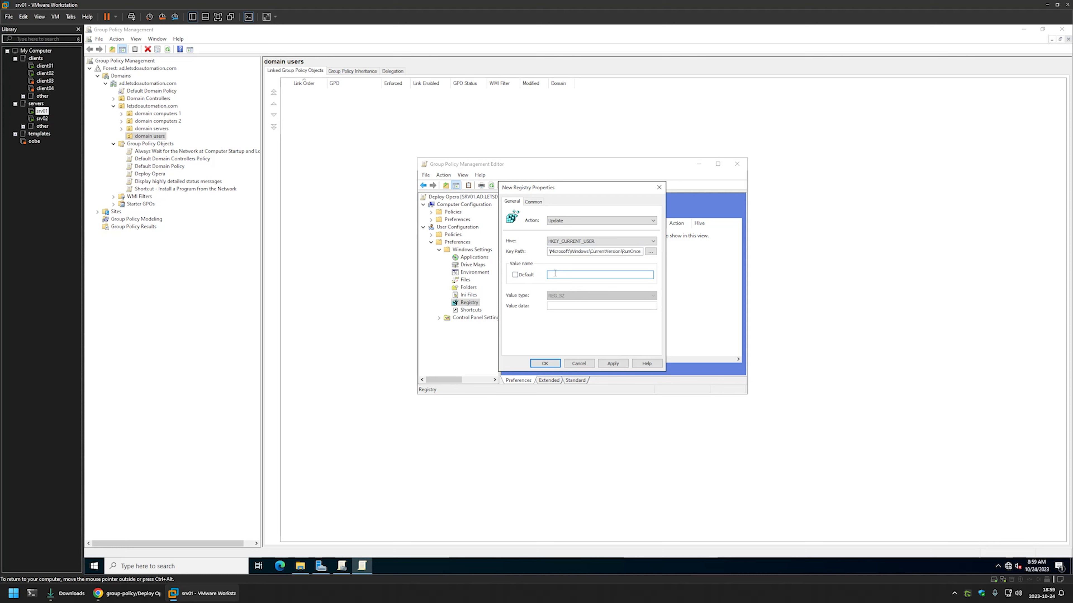
- Set the value name to InstallOpera
click(127, 593)
double_click(384, 380)
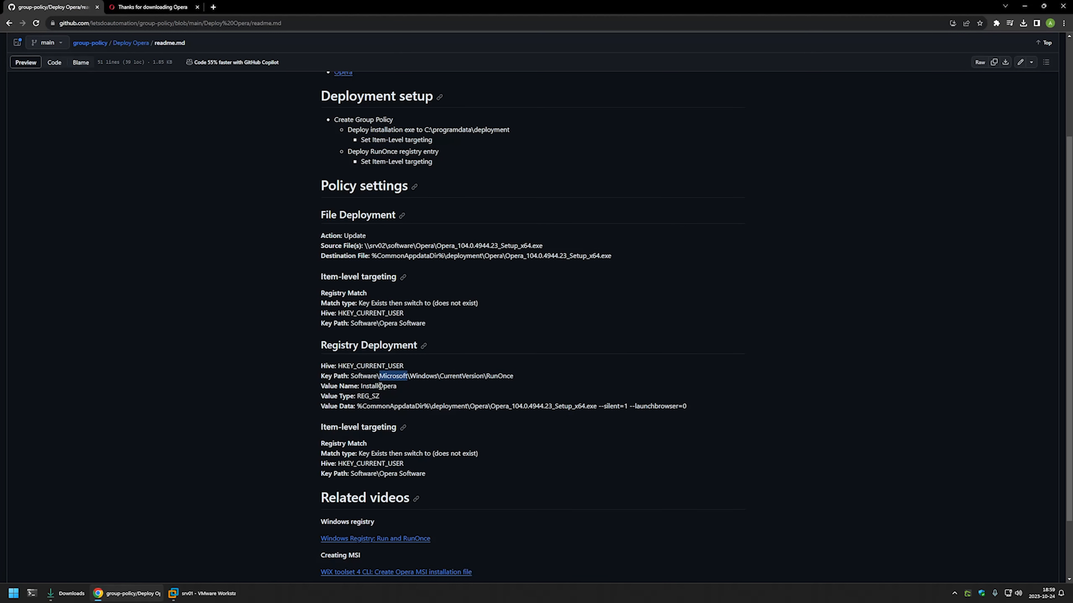
double_click(381, 386)
right_click(381, 386)
click(394, 393)
click(202, 593)
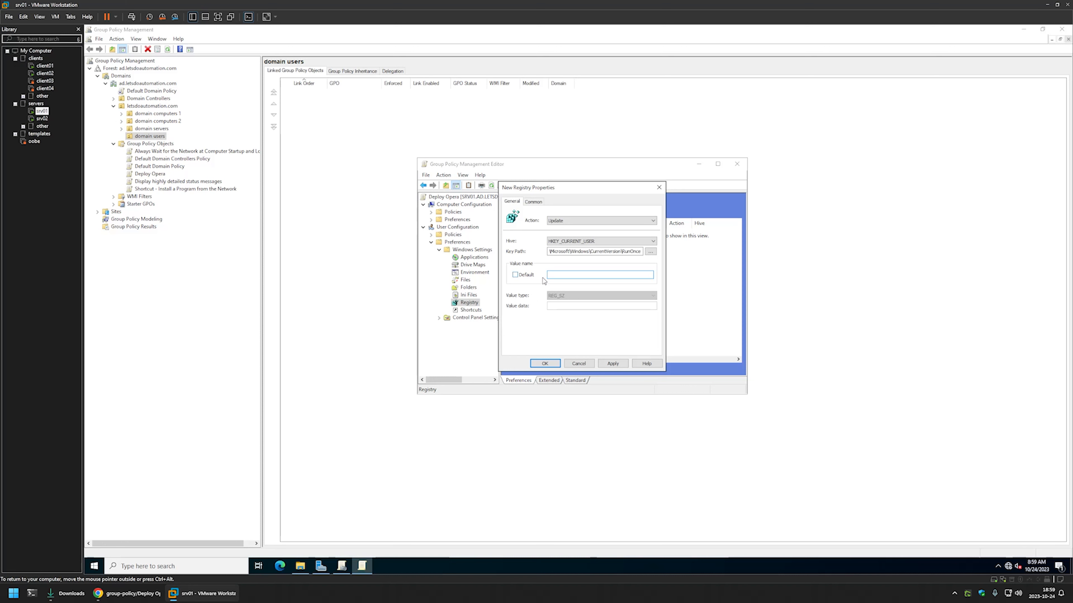
right_click(551, 275)
click(583, 312)
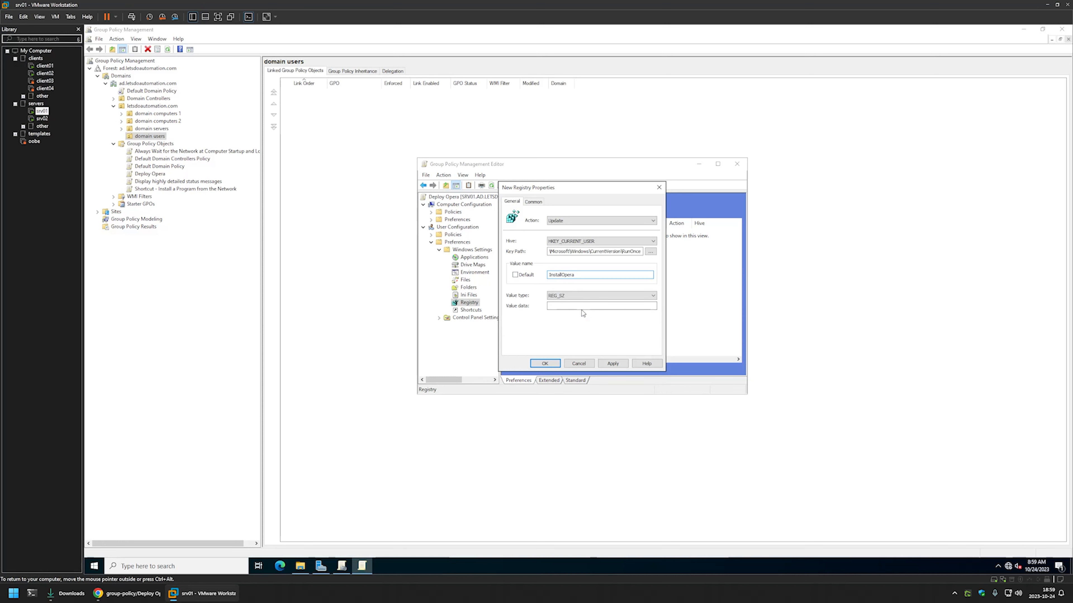
- Paste the silent Opera setup command as the value data and check its install switches
click(582, 309)
click(127, 593)
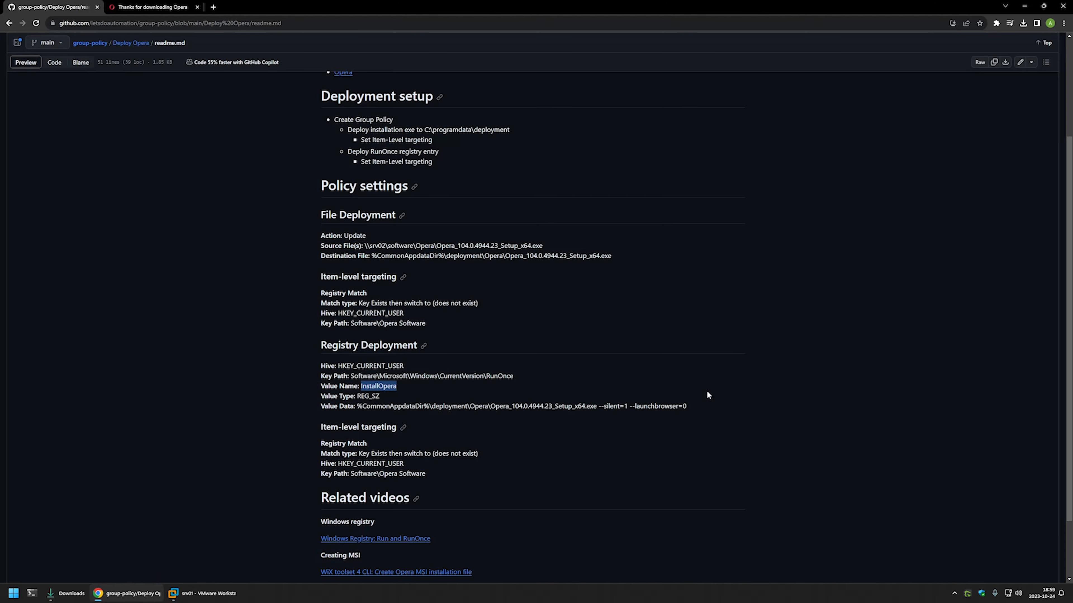
drag(687, 405, 359, 409)
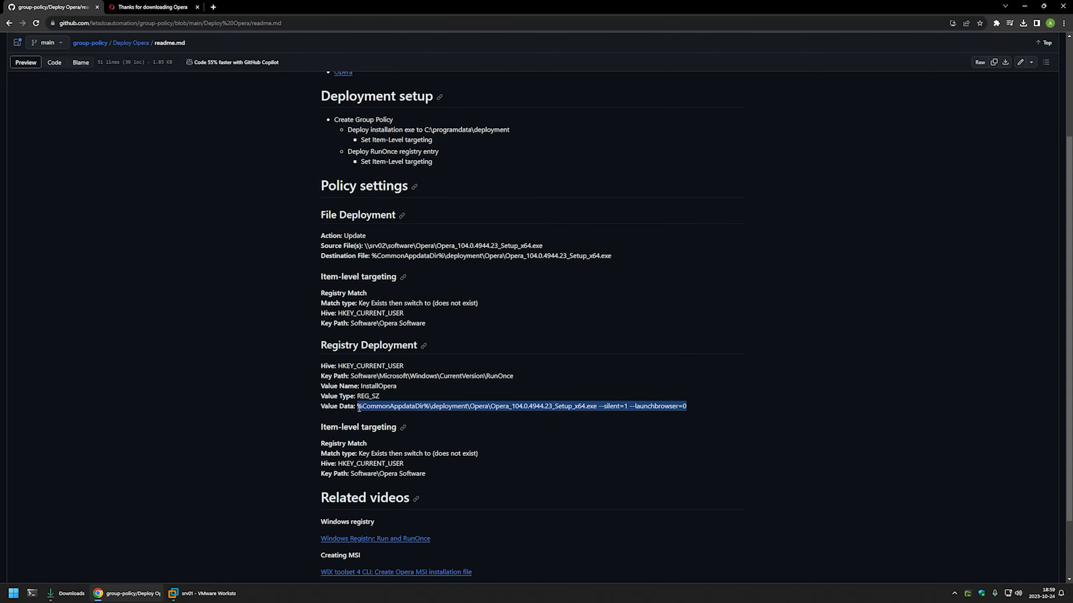
right_click(359, 408)
click(371, 415)
click(203, 593)
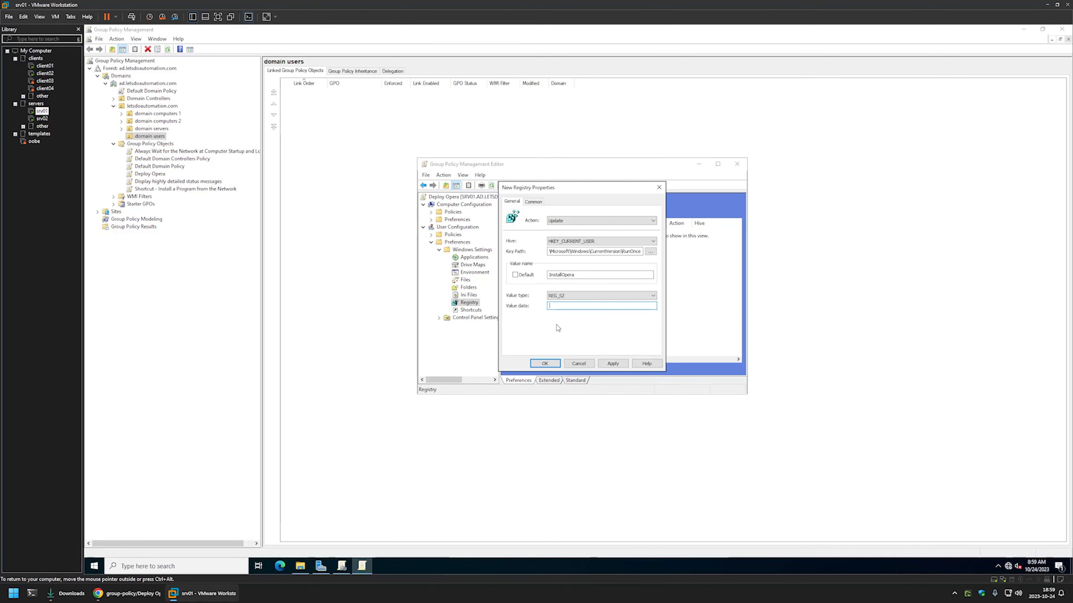
right_click(574, 307)
click(591, 335)
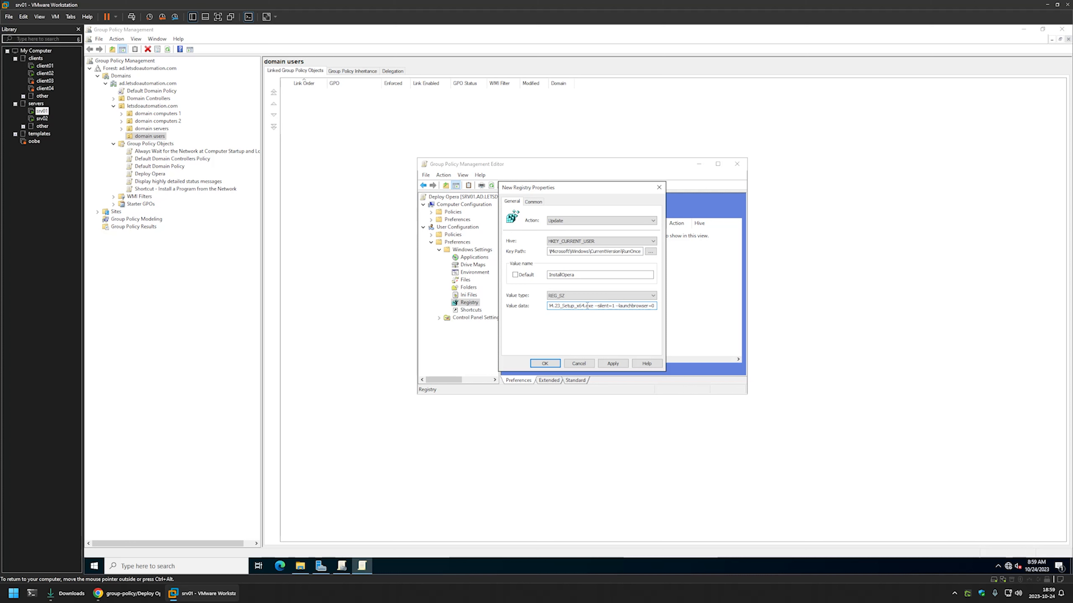
key(shift+Home)
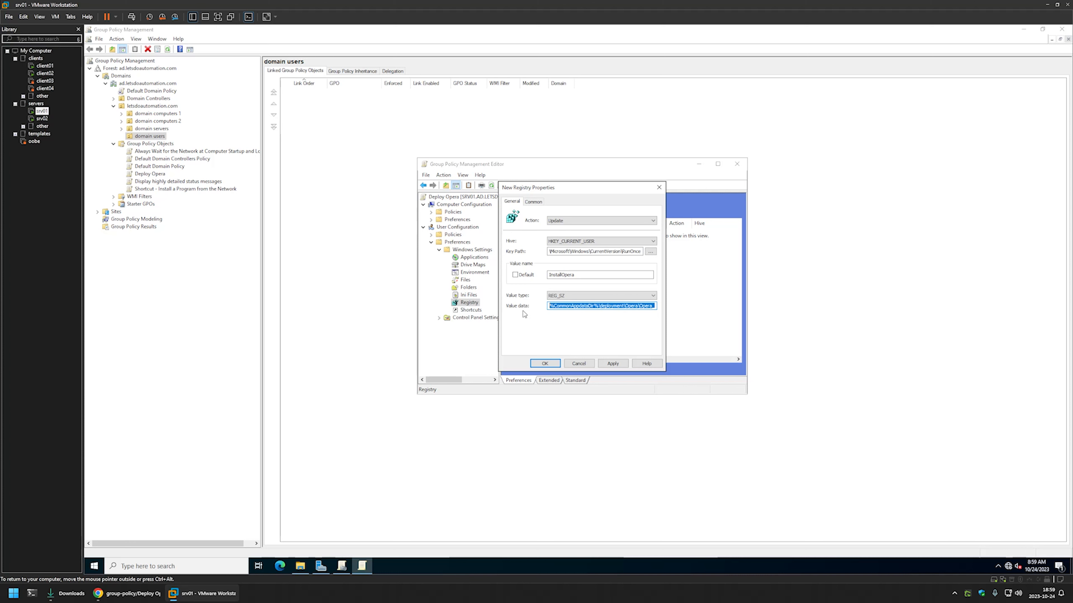
drag(549, 306, 684, 307)
click(551, 306)
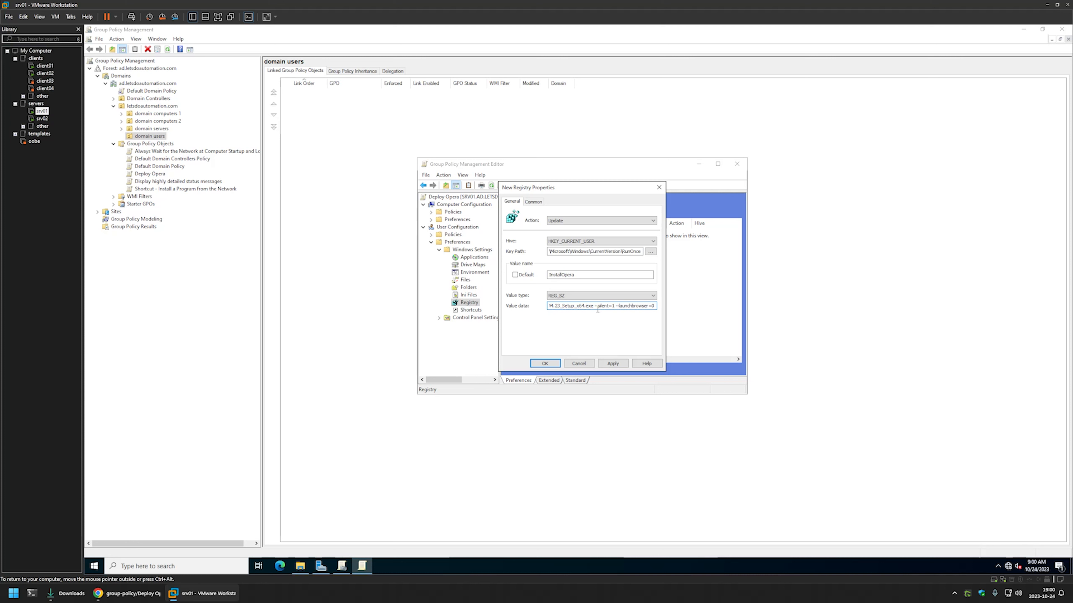
drag(594, 309, 663, 308)
- Enable item-level targeting with a Registry Match rule for key Software\Opera Software
click(541, 203)
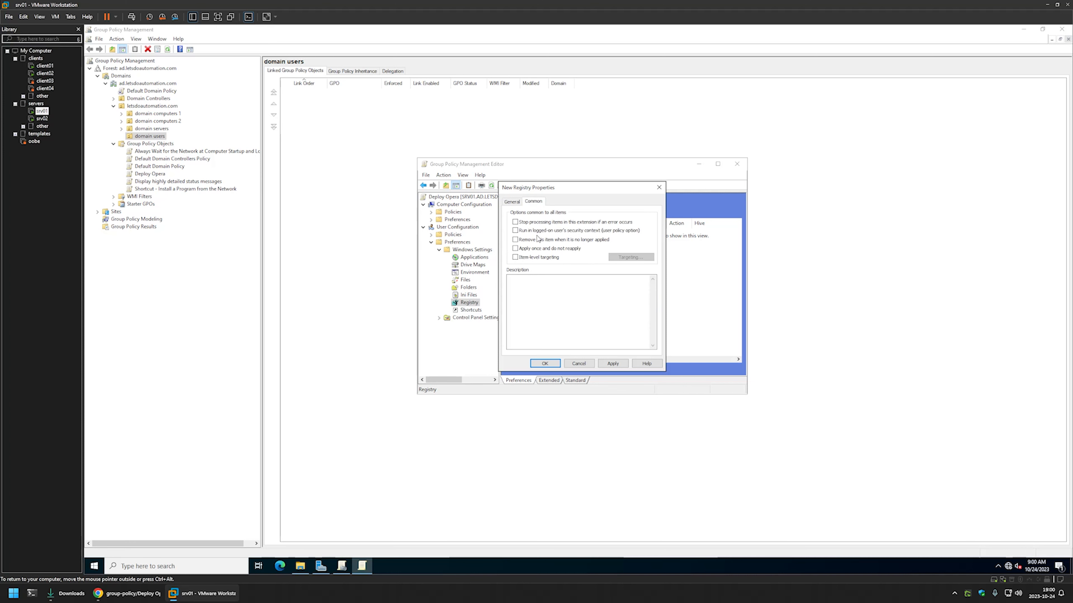
click(529, 258)
click(630, 257)
click(473, 212)
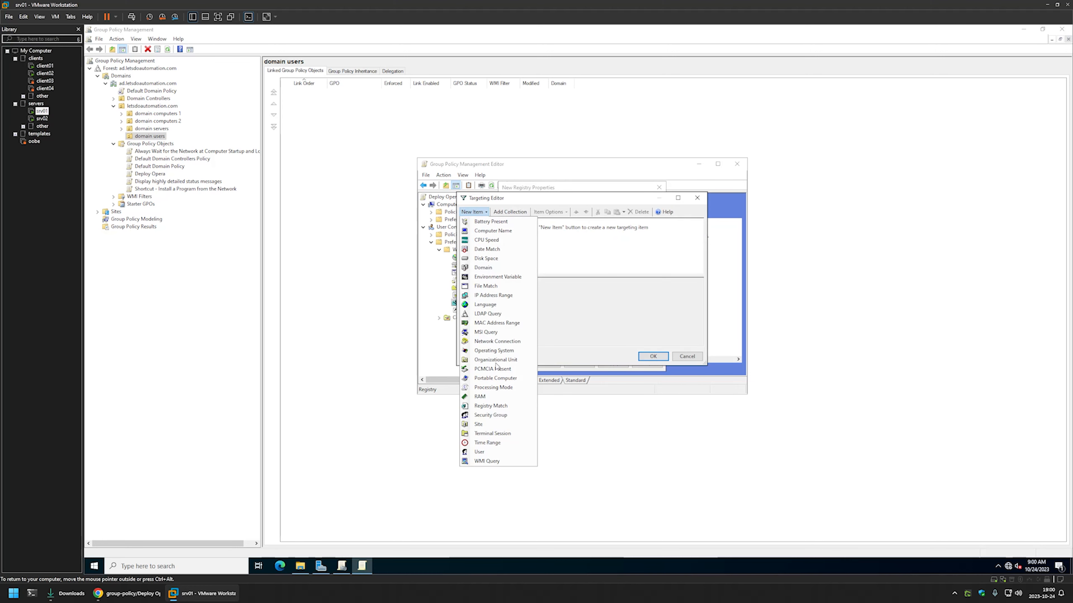
click(499, 408)
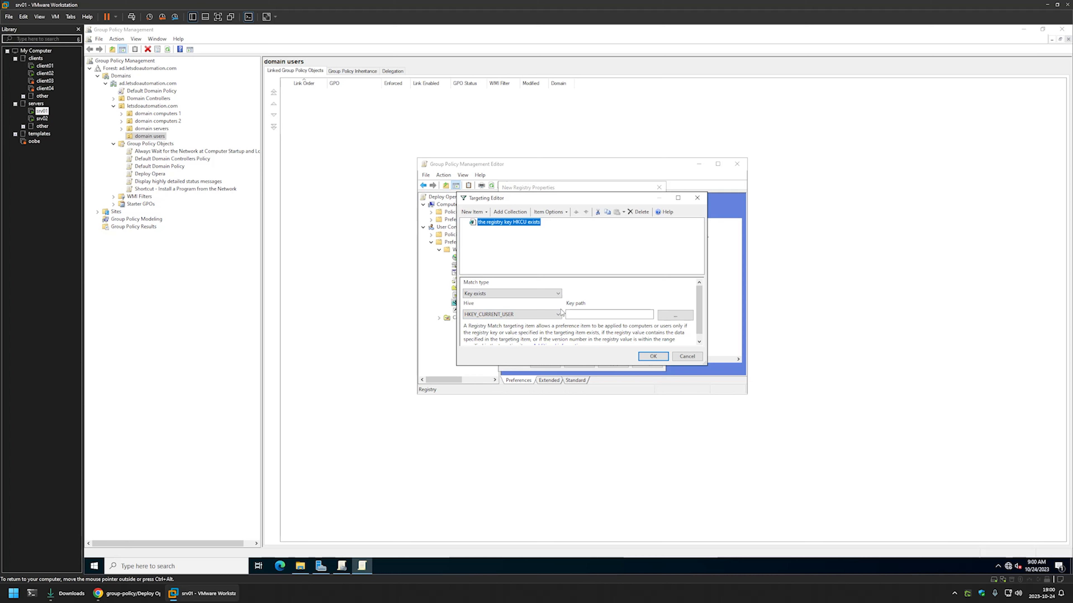
click(127, 593)
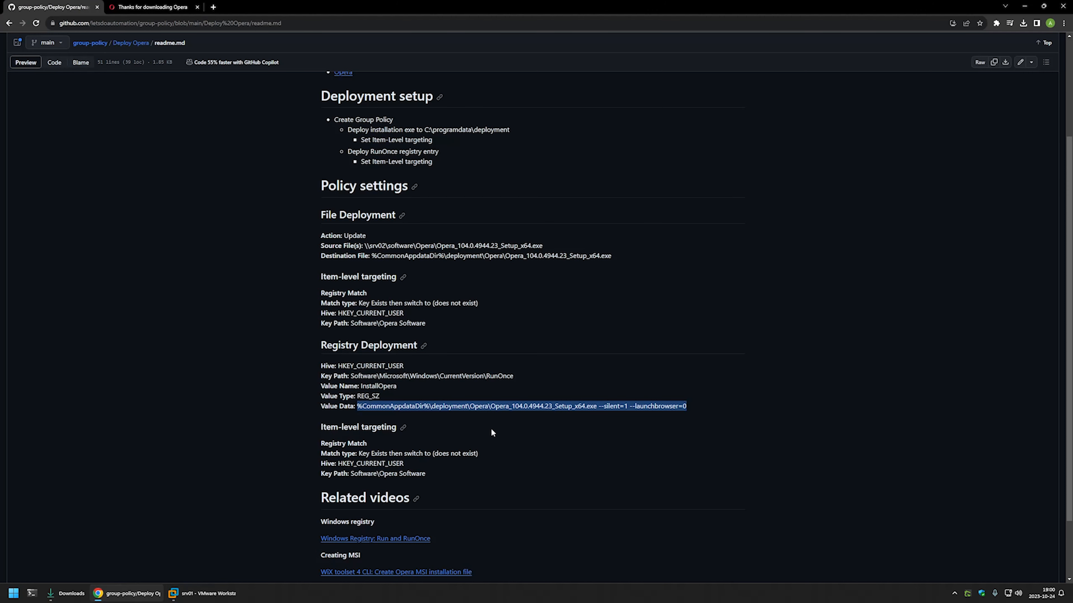
drag(436, 478, 350, 477)
right_click(364, 471)
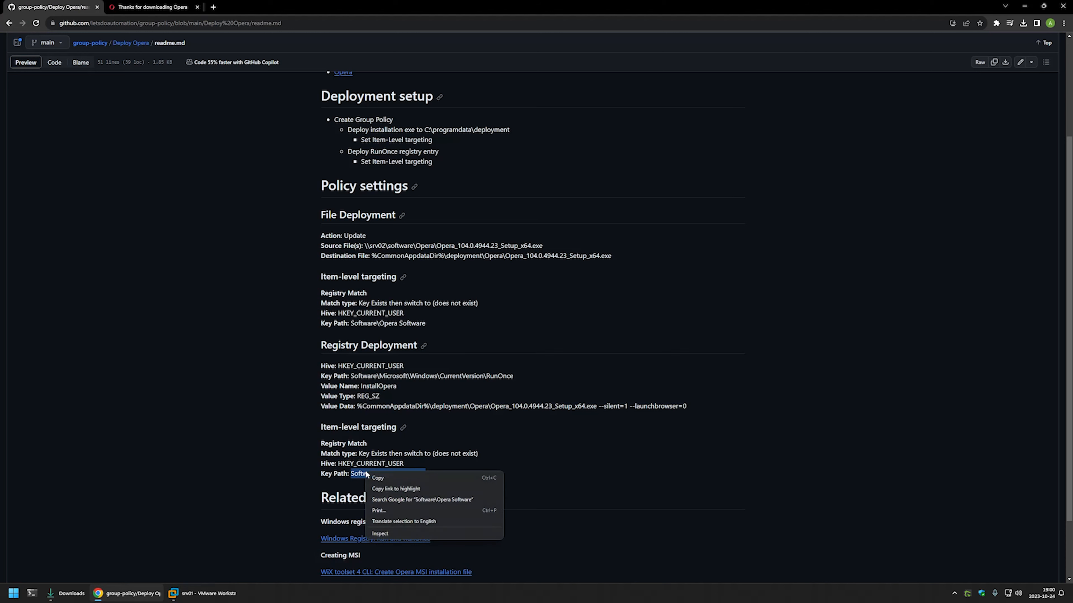
click(406, 478)
click(203, 593)
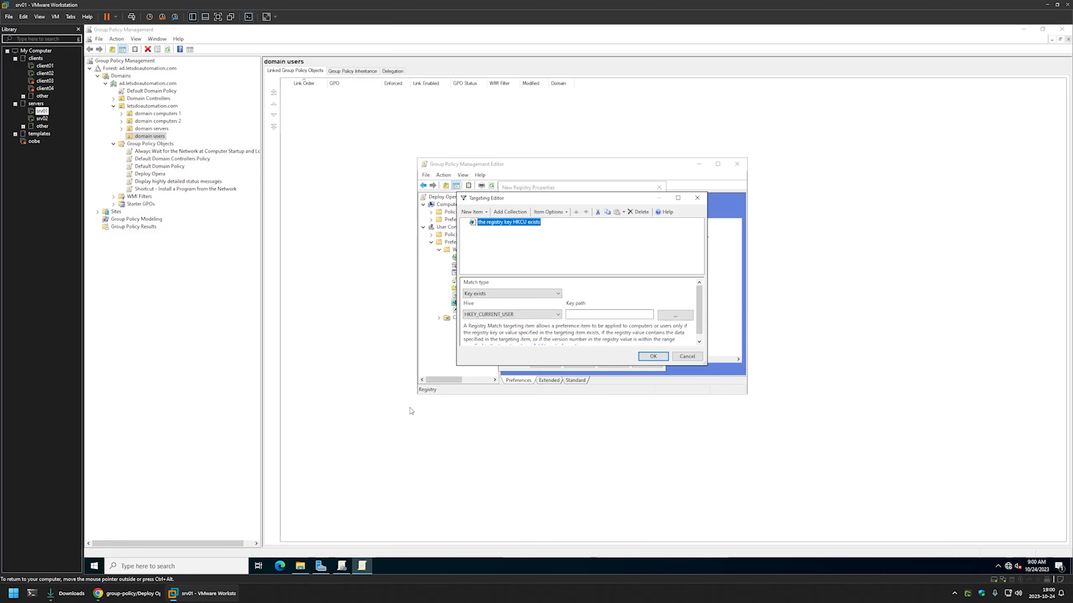
right_click(574, 313)
click(591, 355)
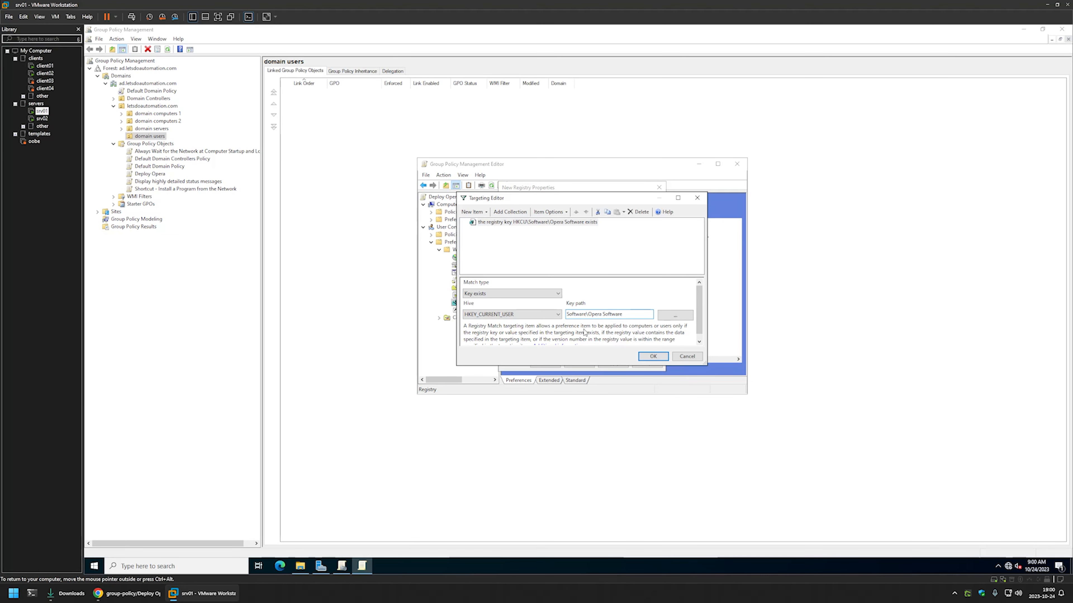
- Set the targeting rule to Is Not and save the InstallOpera registry item
click(597, 224)
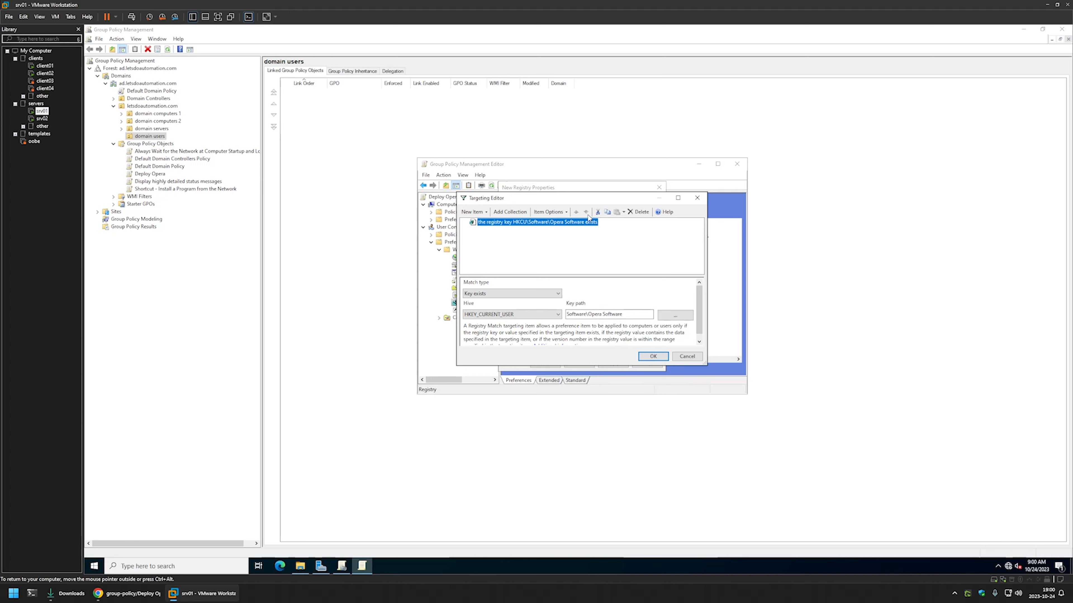
click(555, 212)
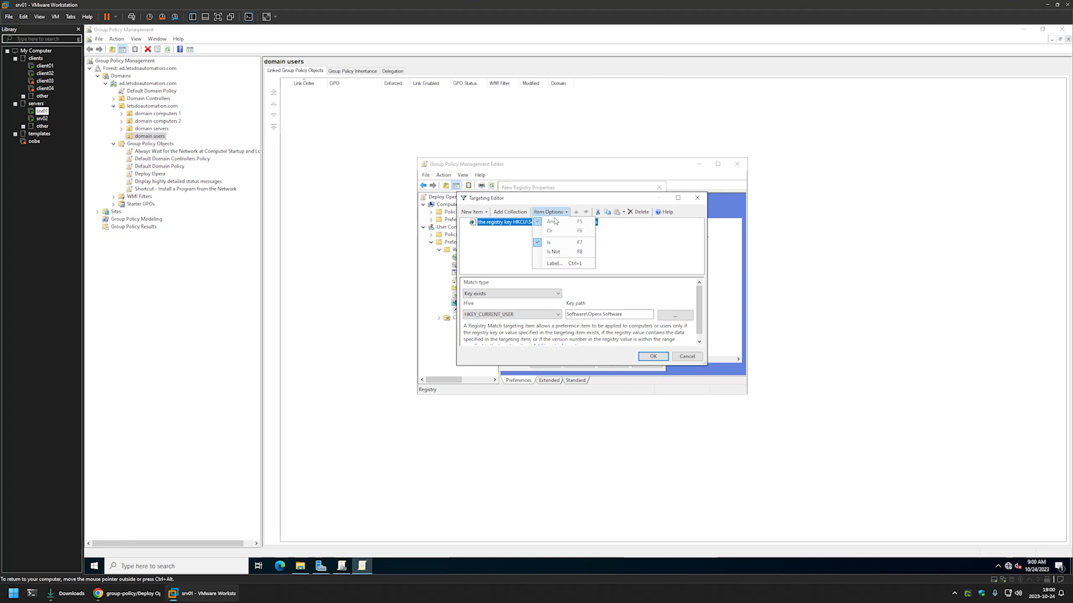
click(562, 254)
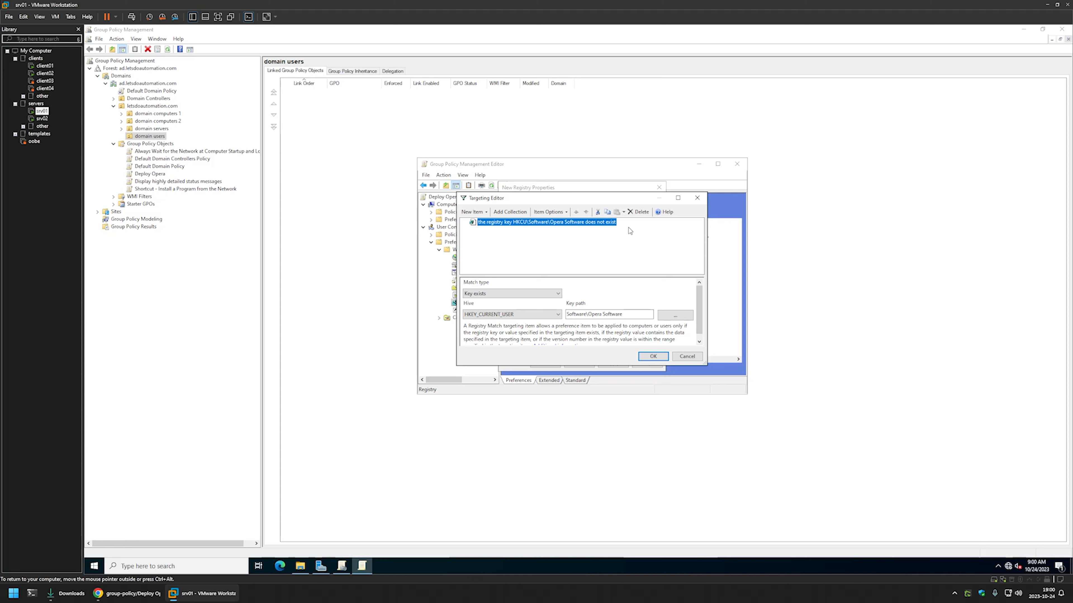
click(652, 356)
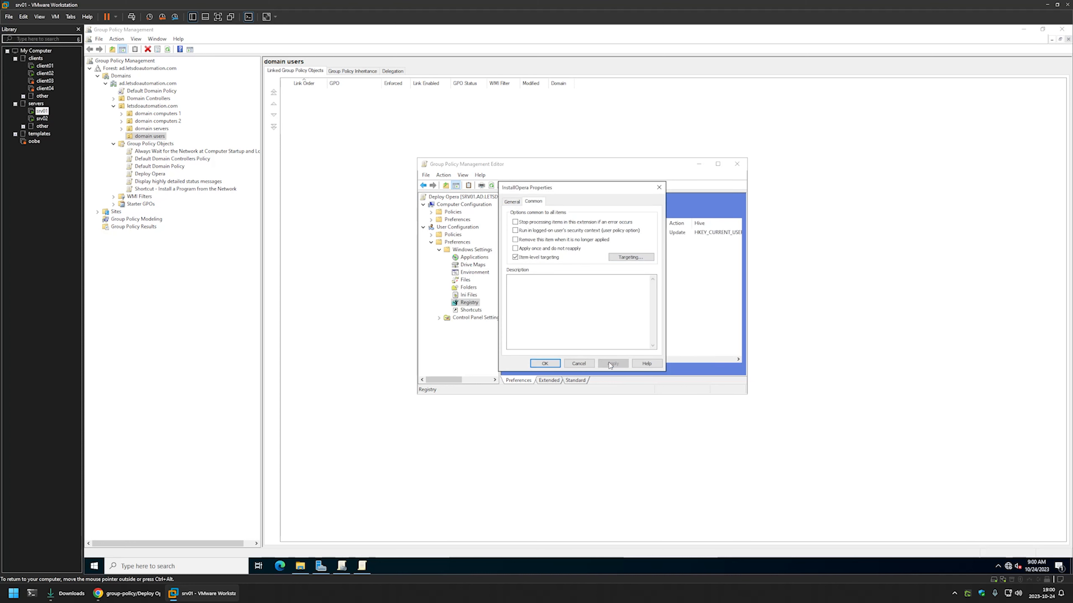
click(548, 363)
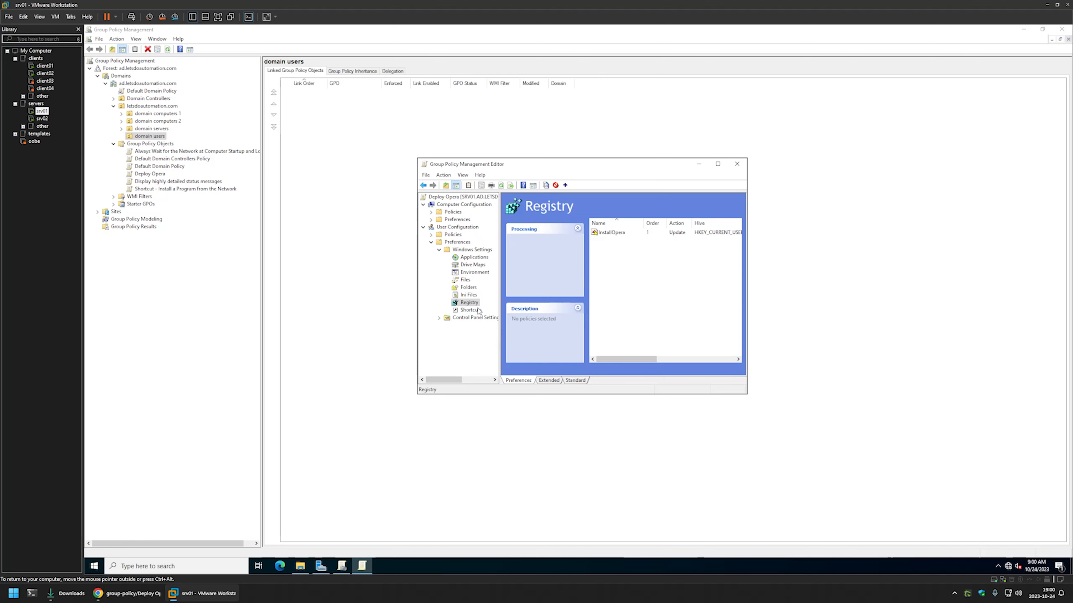
- Set Deploy Opera's GPO status to Computer configuration settings disabled, then view domain users' linked GPOs
click(737, 164)
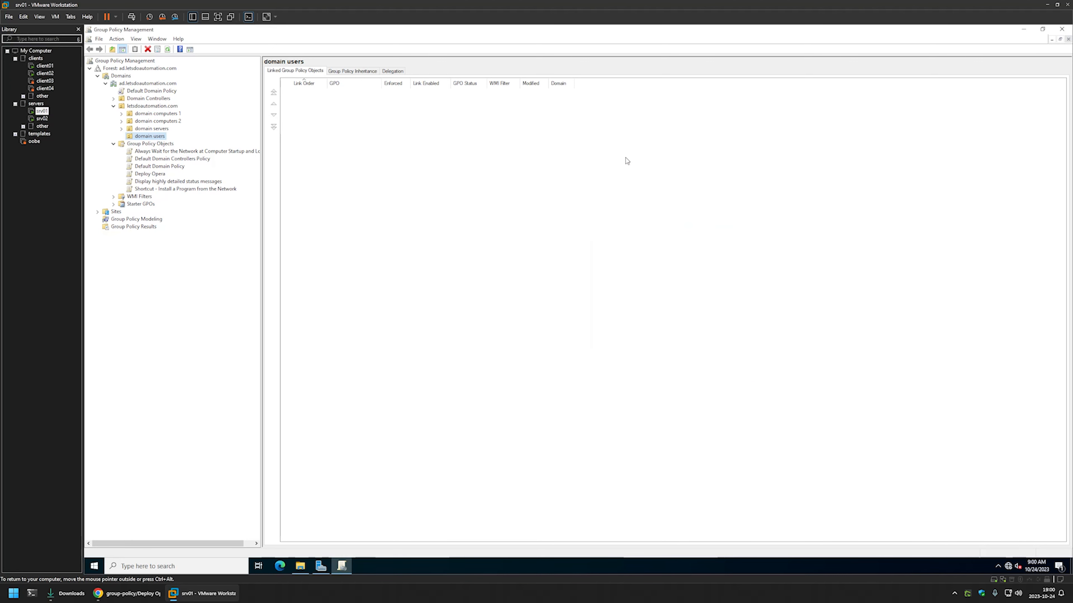
click(144, 174)
click(289, 72)
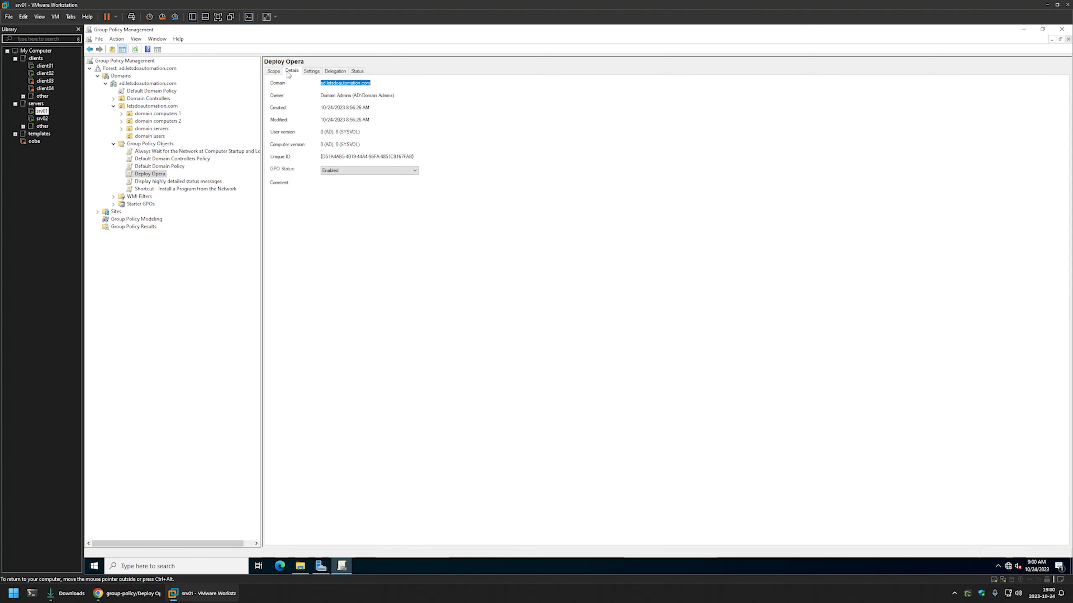
click(334, 171)
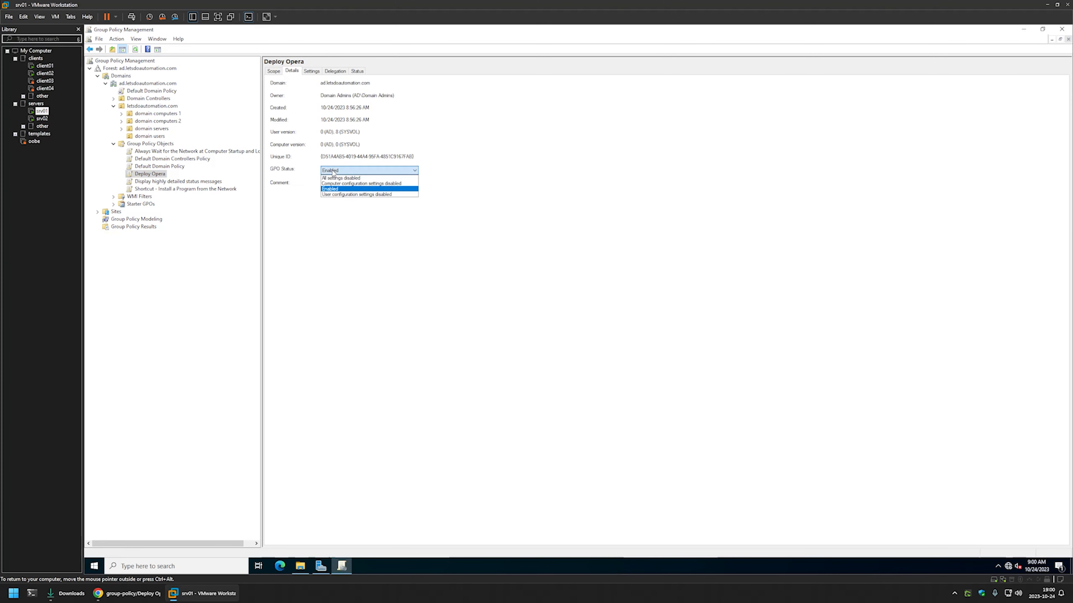
click(336, 185)
click(606, 311)
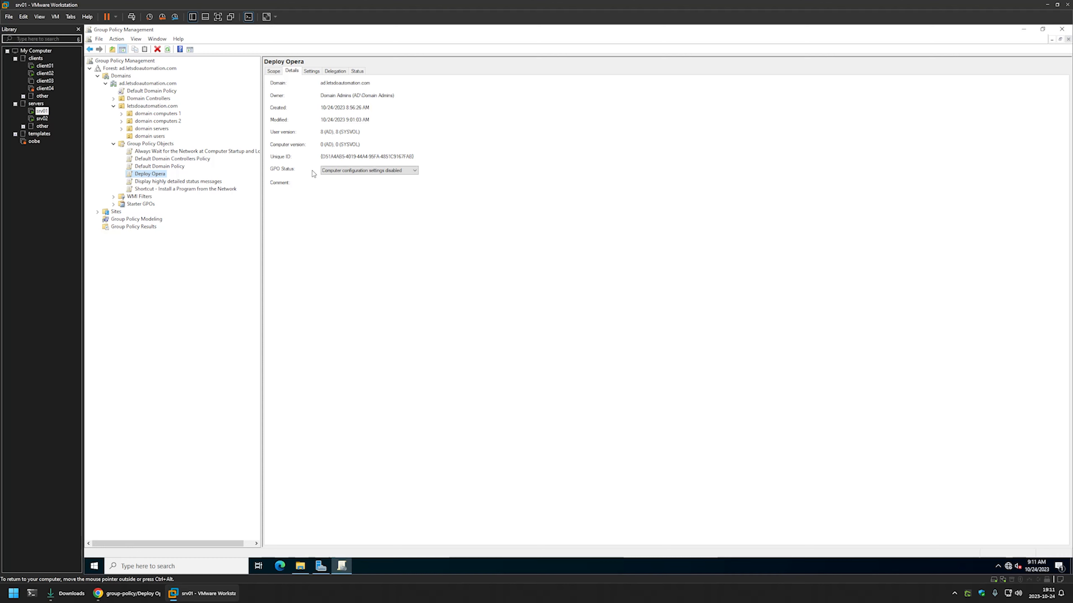
click(150, 136)
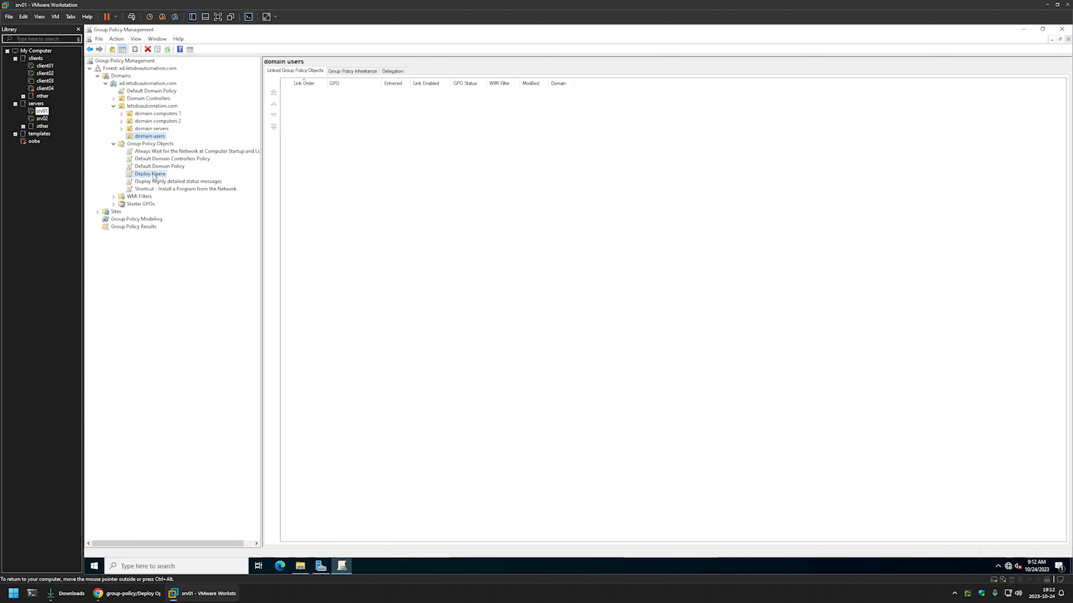
- Link Deploy Opera to the domain users OU, check its scope, and switch to client01
drag(155, 177, 156, 138)
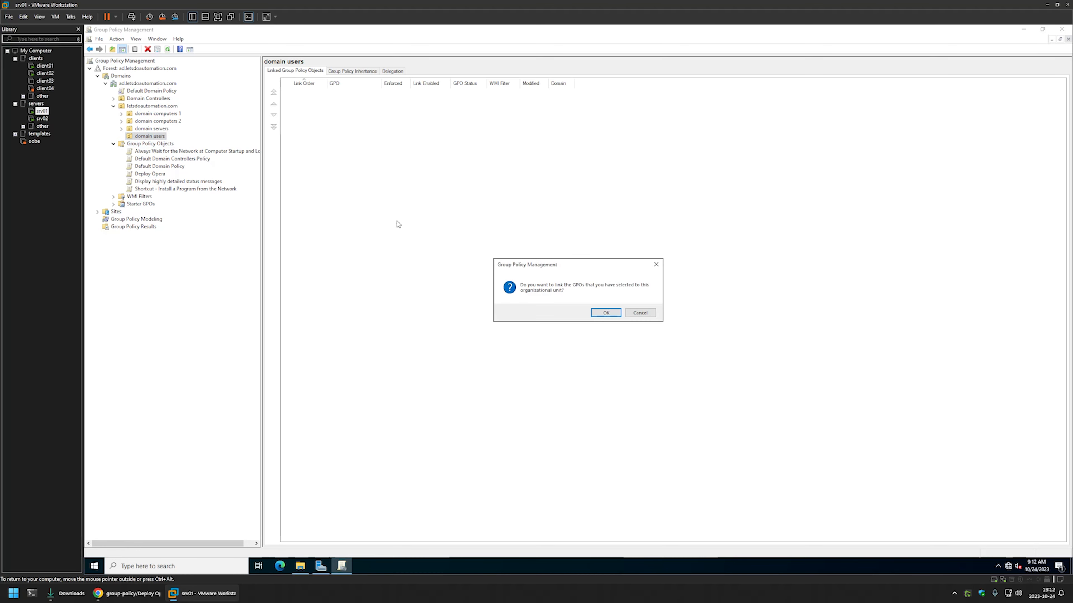
click(613, 316)
click(169, 144)
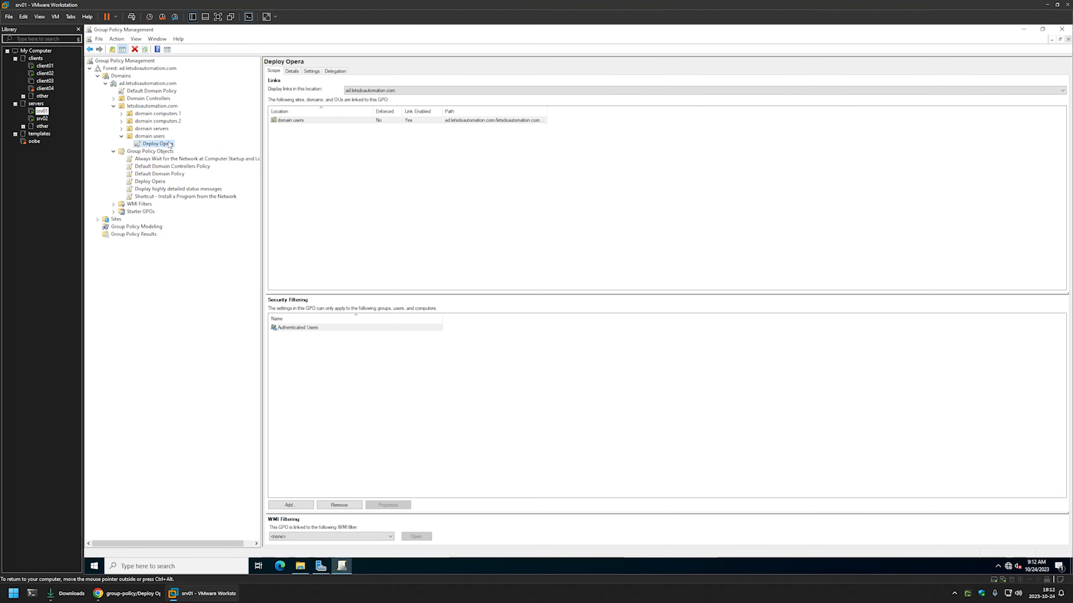
click(151, 136)
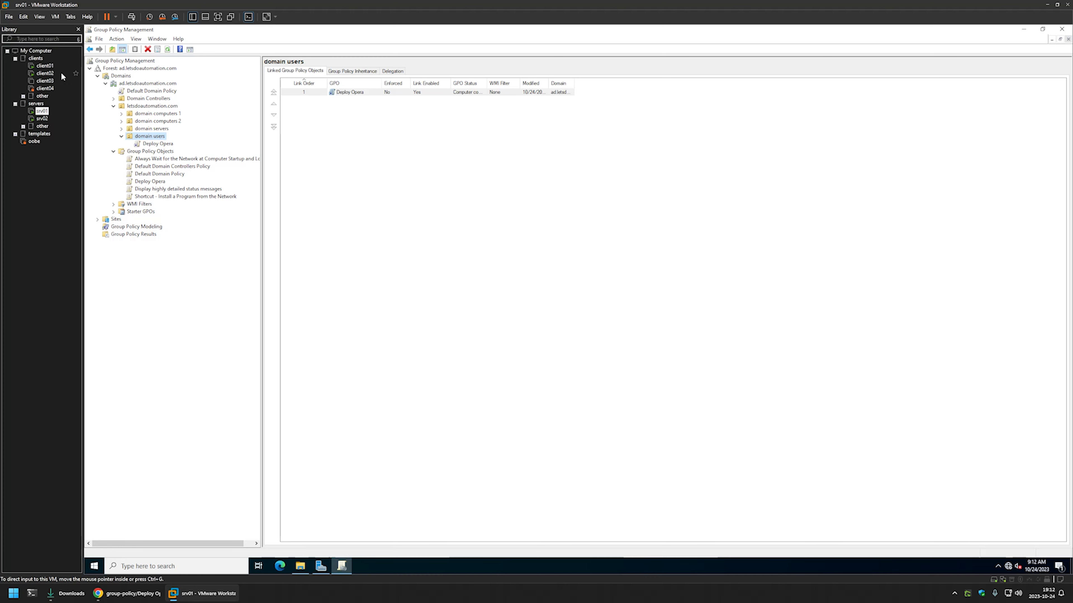
click(45, 65)
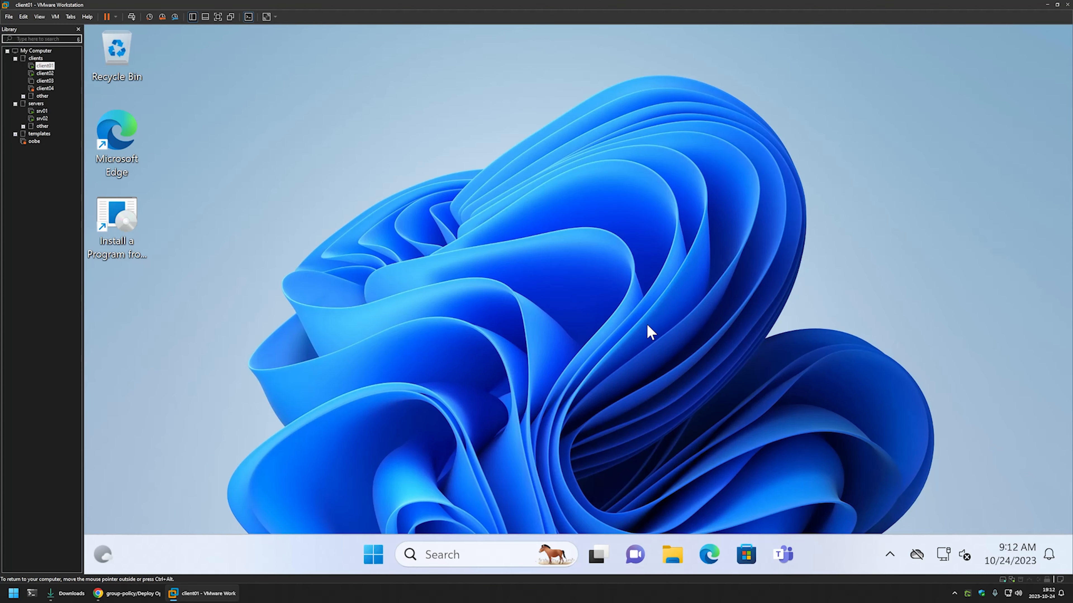
- Open File Explorer at C:\ProgramData snapped to the left half
click(680, 543)
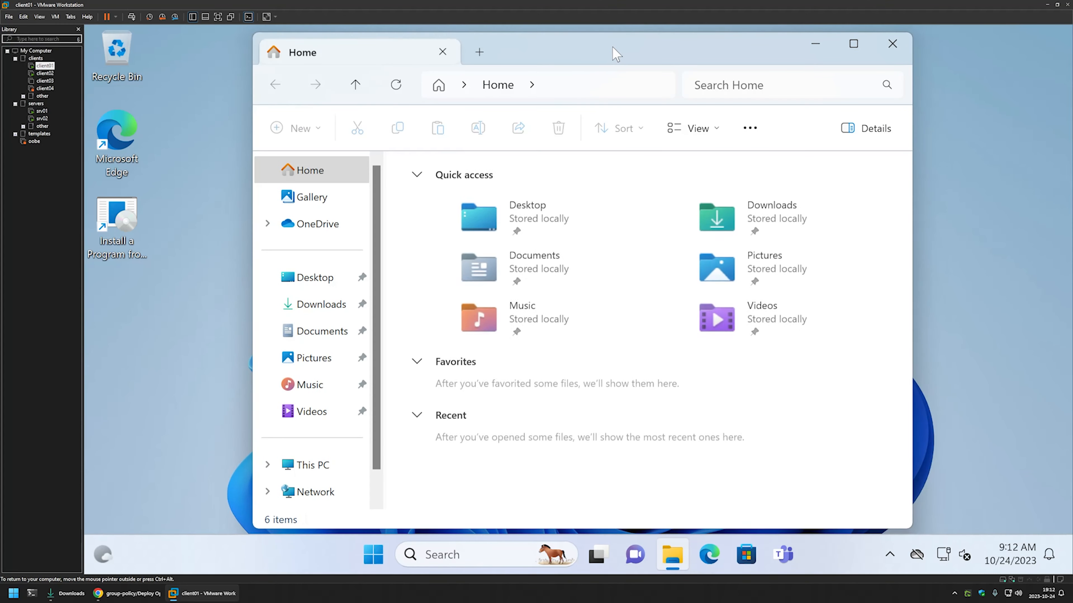
drag(610, 53, 88, 145)
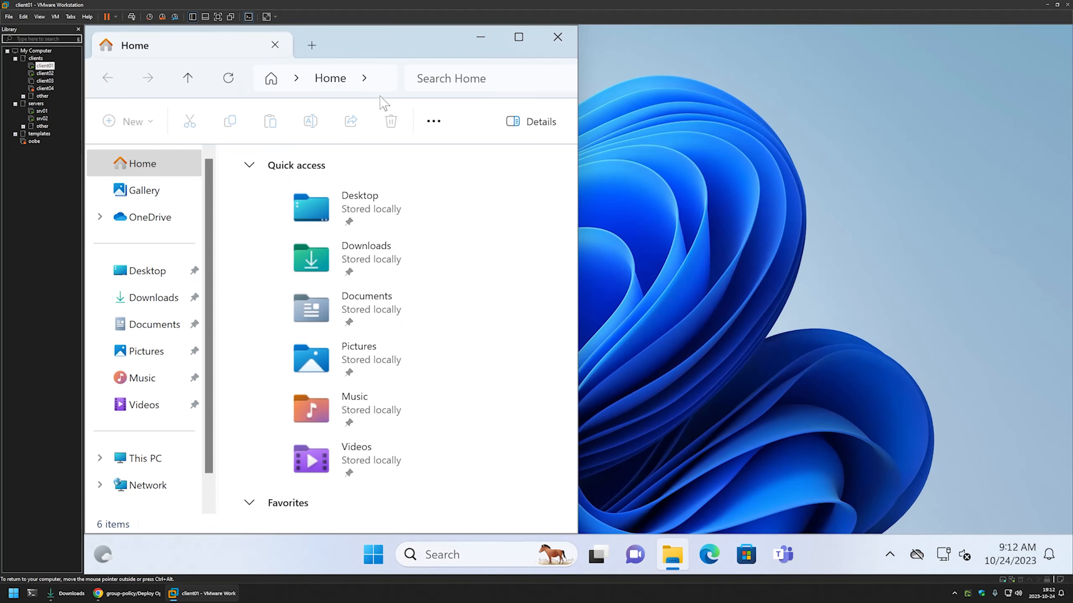
key(alt+d)
text(c:)
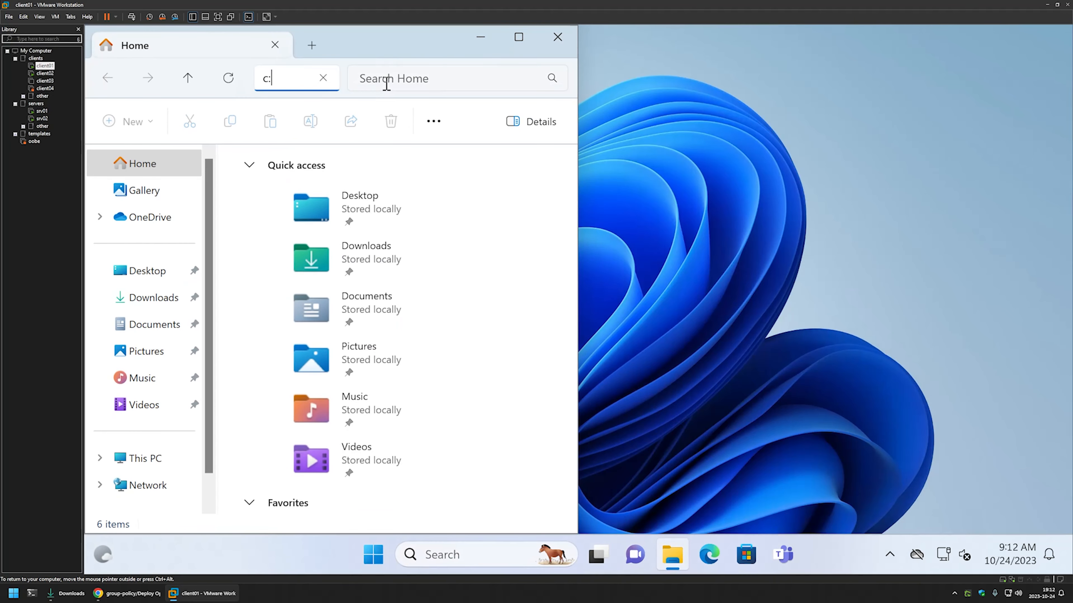
text(\programdata)
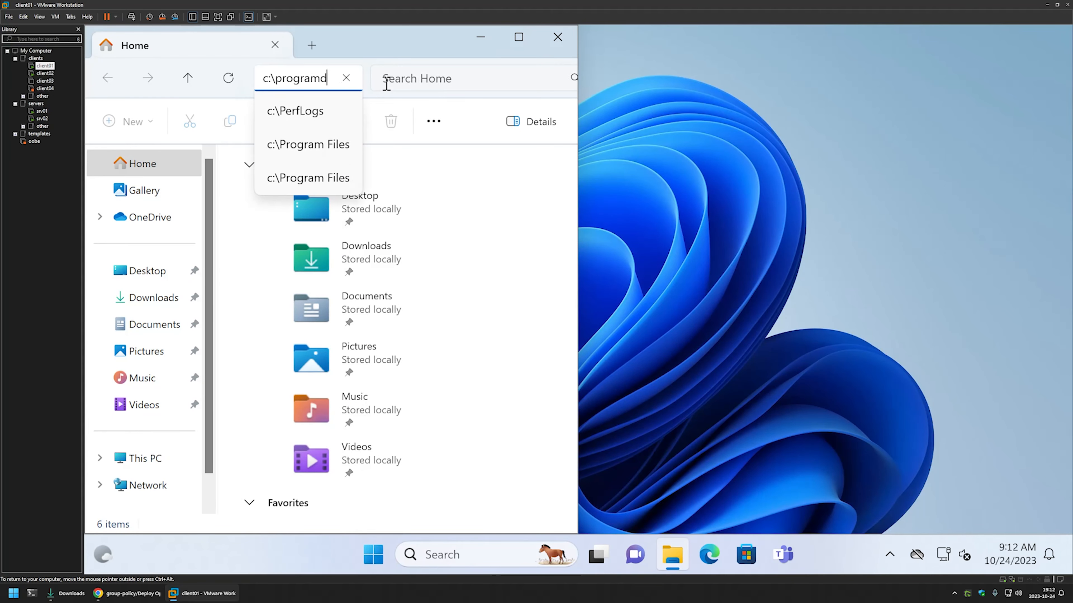
key(Return)
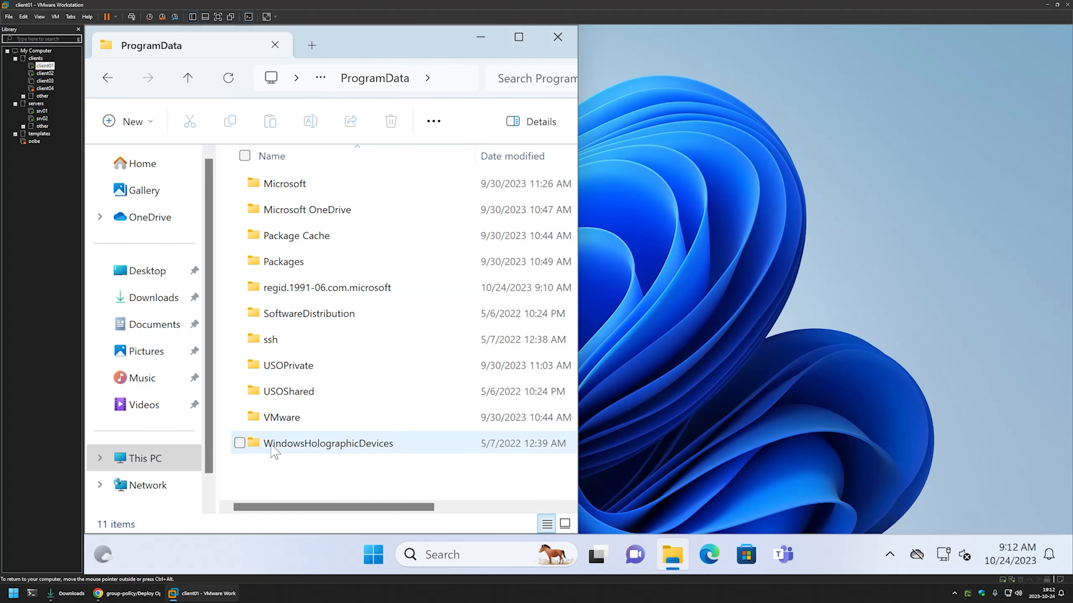
- Launch regedit and snap Registry Editor to the right half
click(373, 550)
text(regedit)
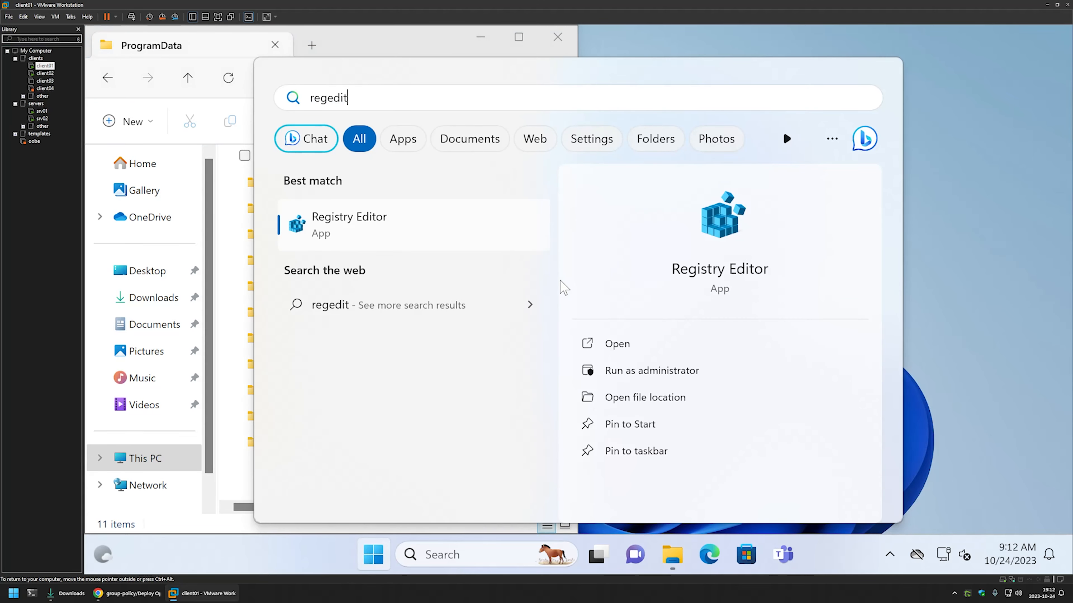
click(601, 342)
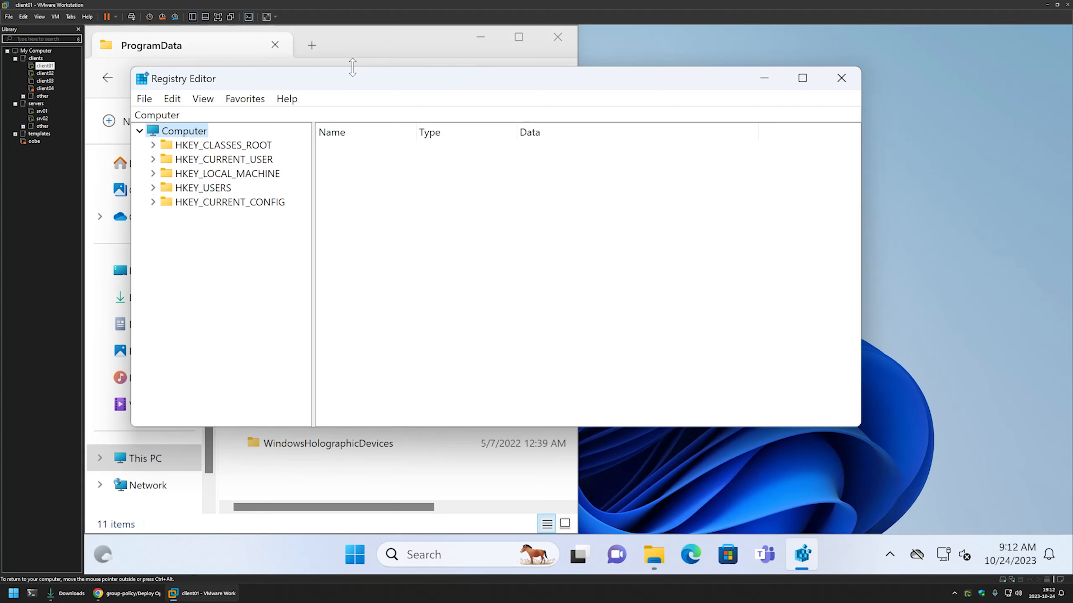
key(super+Right)
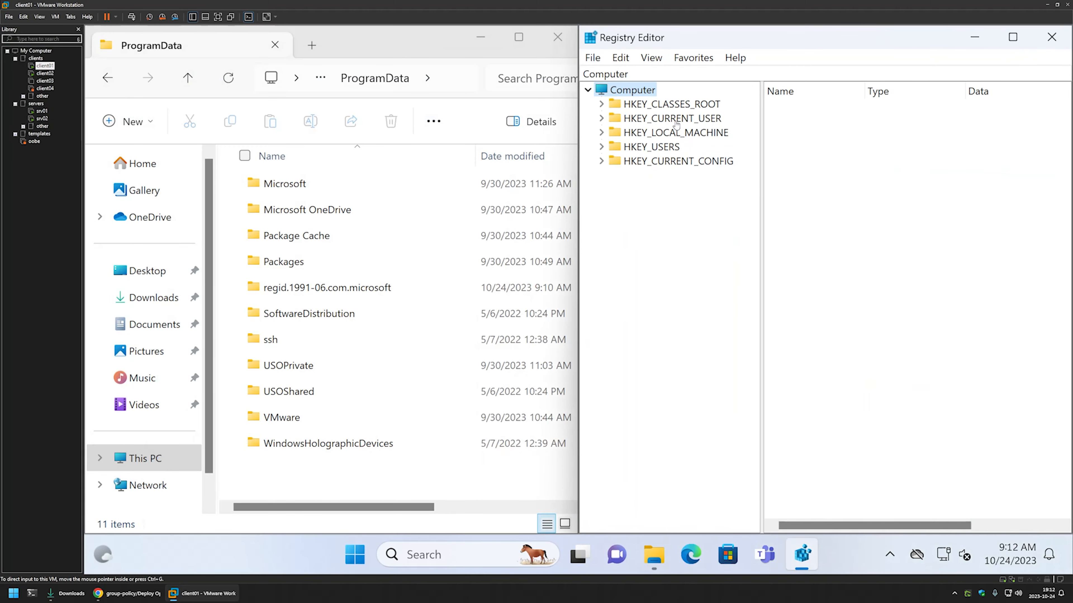
- Navigate to HKCU\Software\Microsoft\Windows\CurrentVersion\RunOnce and widen the Data column
double_click(675, 121)
double_click(672, 249)
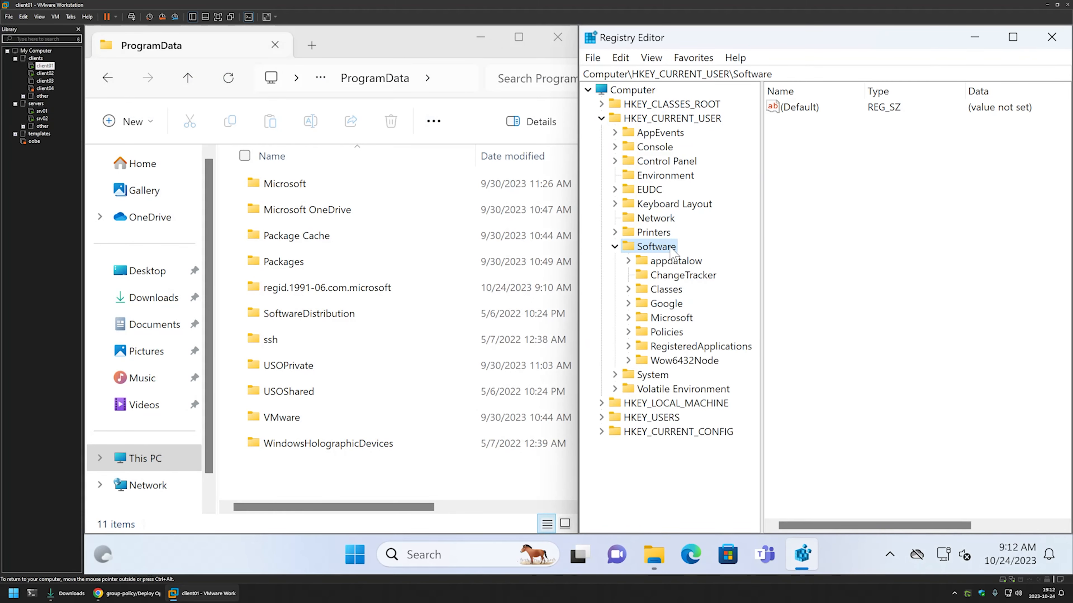
double_click(675, 319)
scroll(699, 312, down, 10)
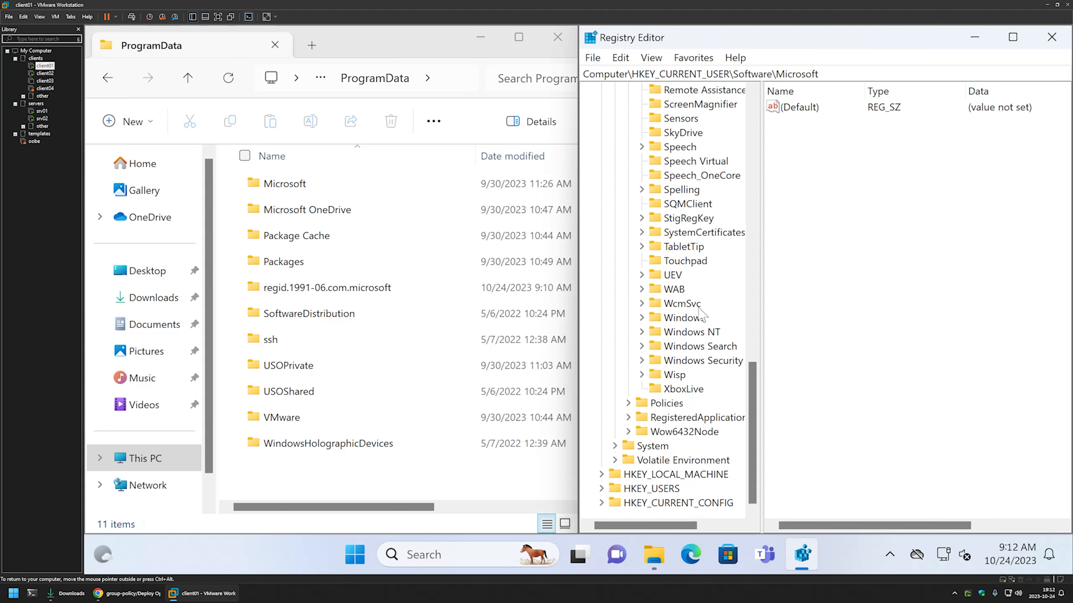
double_click(688, 321)
double_click(702, 347)
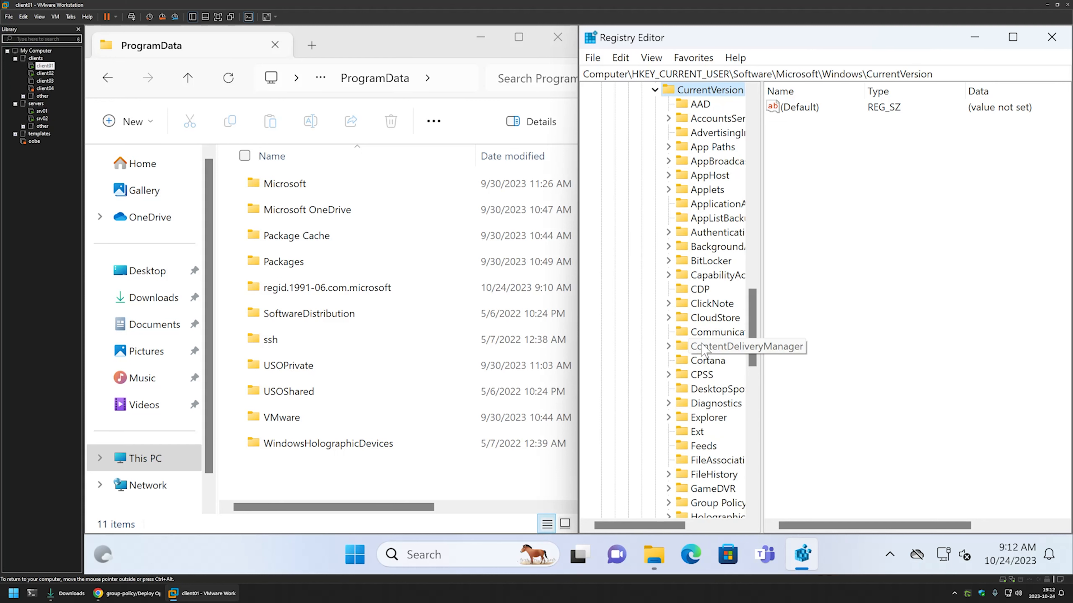
scroll(703, 350, down, 7)
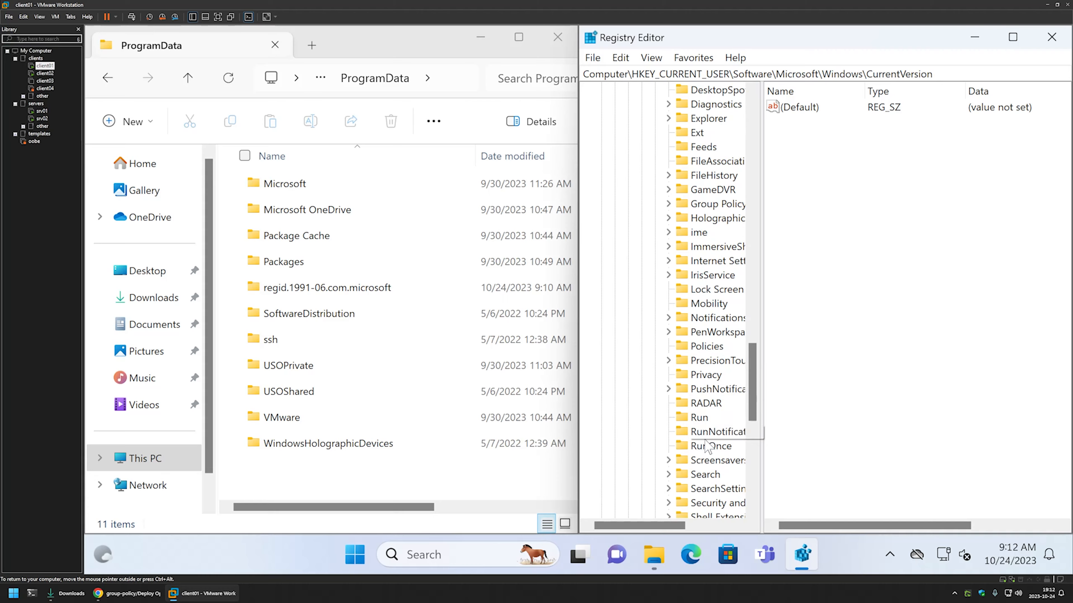
click(708, 446)
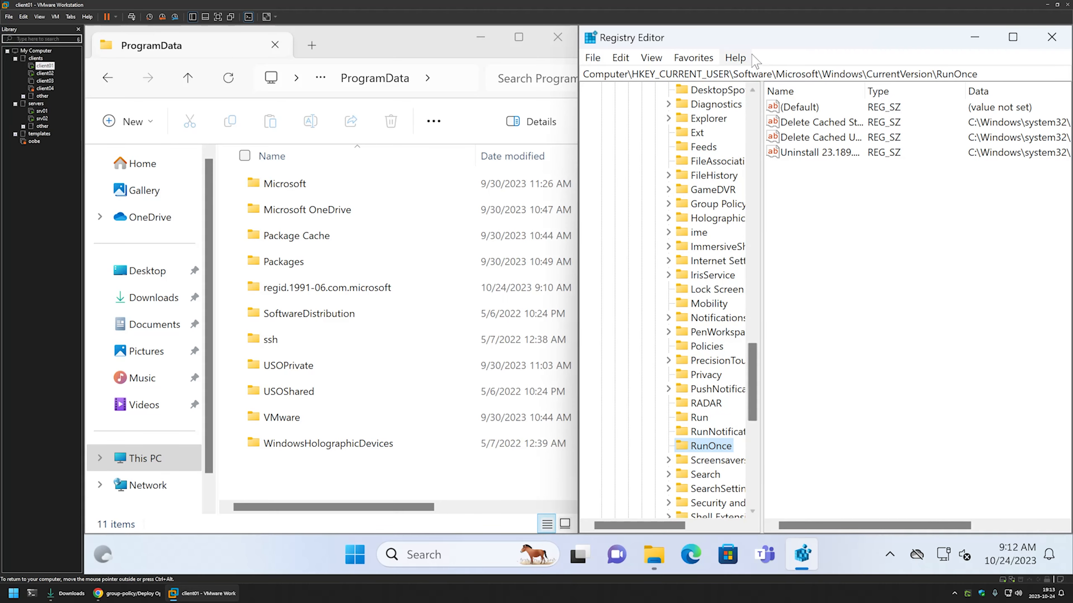
drag(743, 38, 452, 24)
drag(712, 84, 1064, 85)
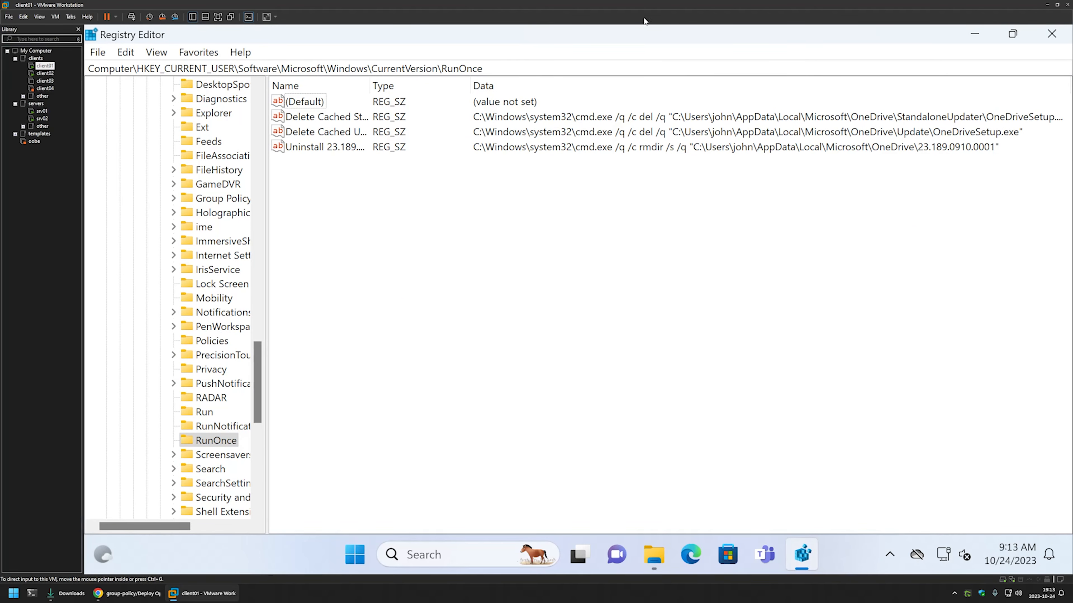
drag(609, 35, 1071, 217)
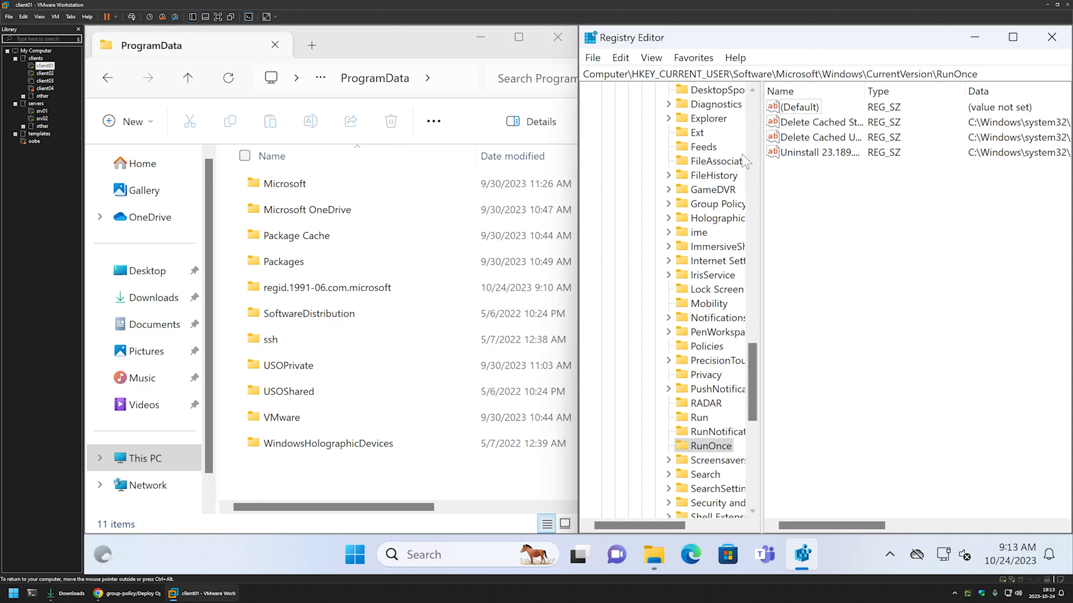
- Run gpupdate in Command Prompt, then open ProgramData's new deployment\Opera folder
click(355, 555)
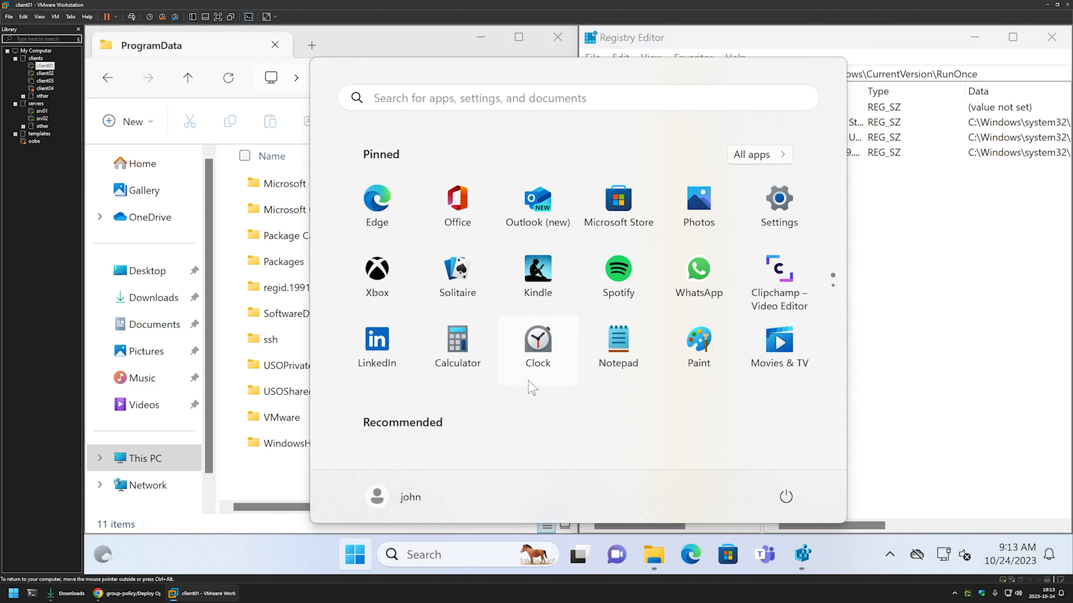
text(cmd)
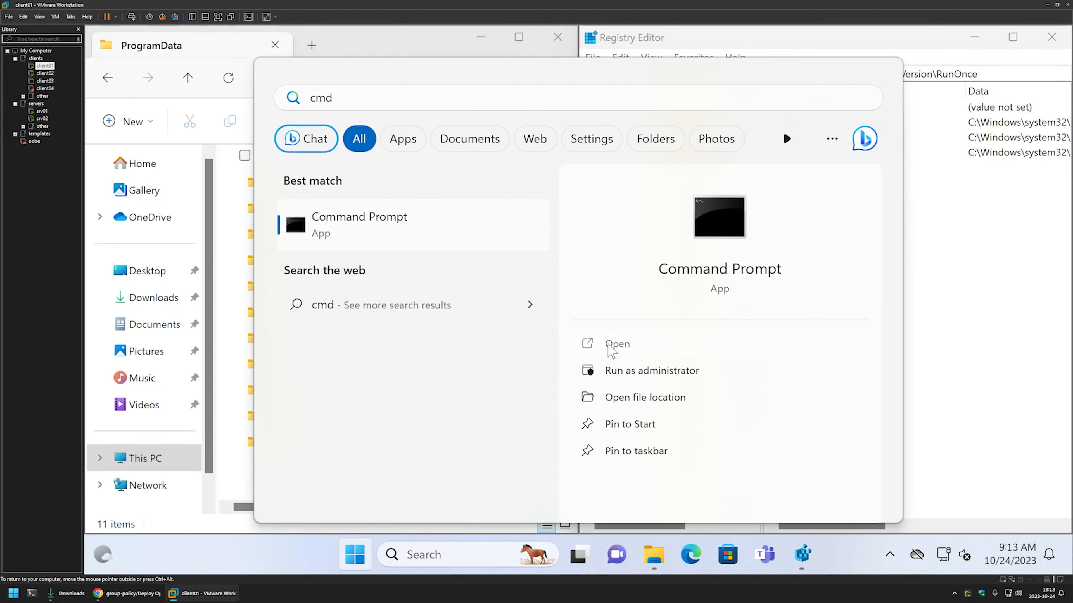
click(592, 344)
drag(418, 129, 901, 277)
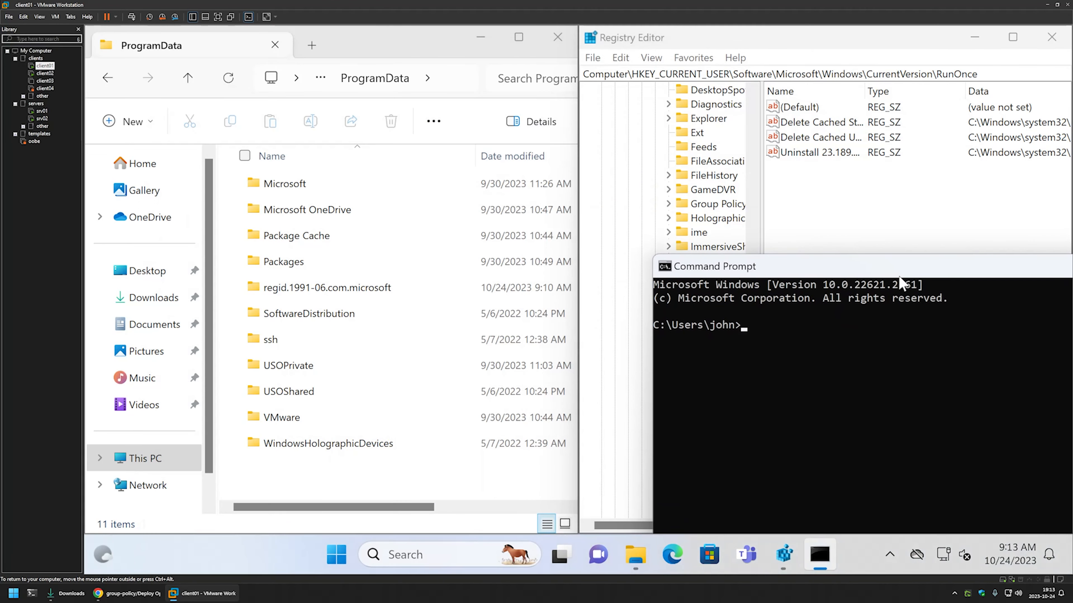
text(gpupdate)
key(Return)
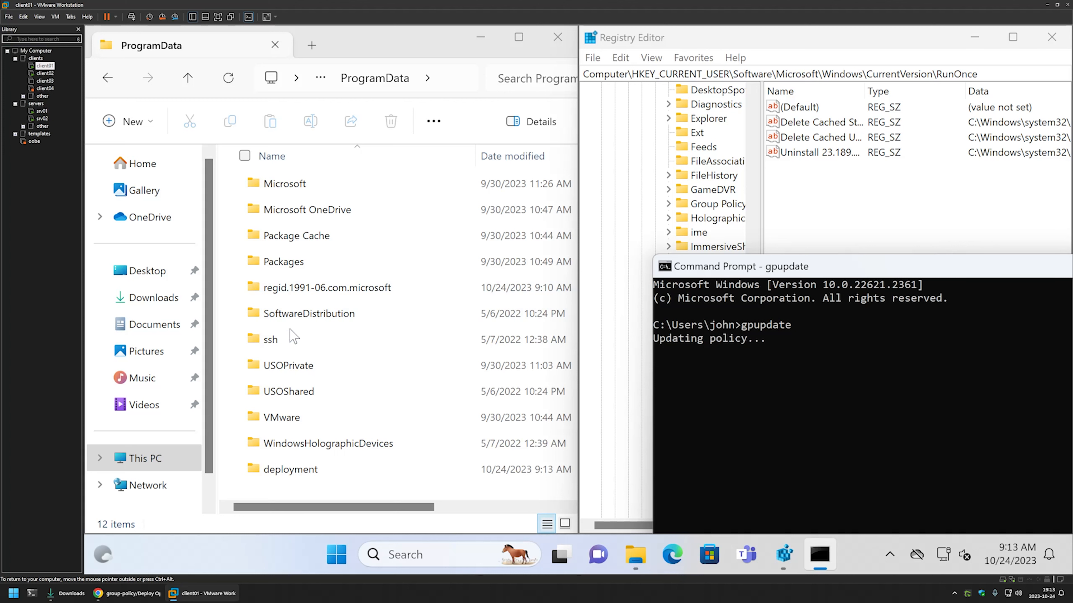
double_click(331, 470)
double_click(281, 185)
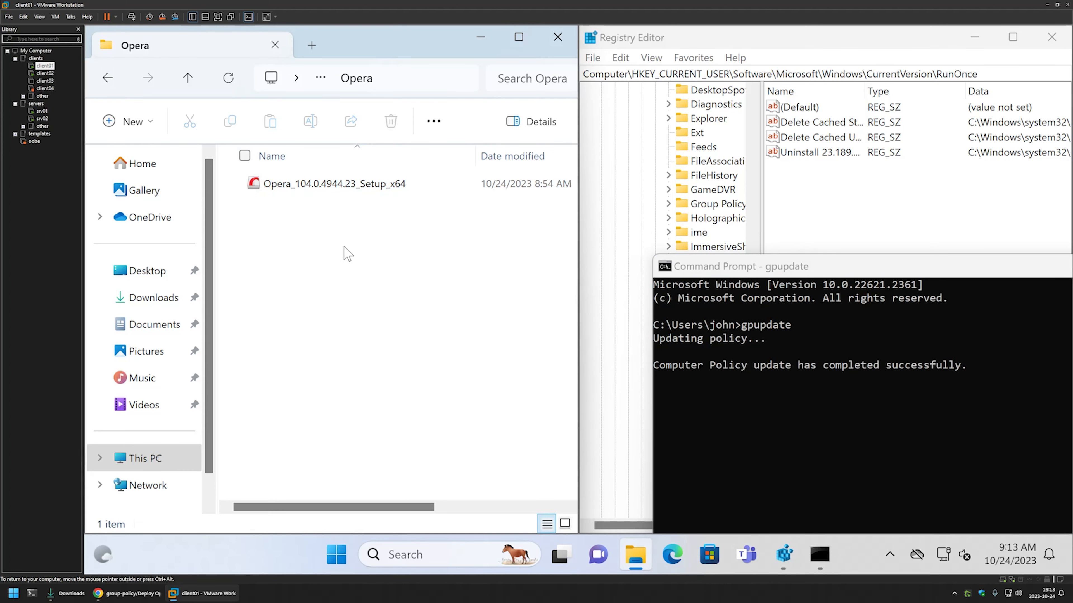
- Refresh Registry Editor and review the InstallOpera installer command in Edit String without changes
click(867, 210)
click(650, 57)
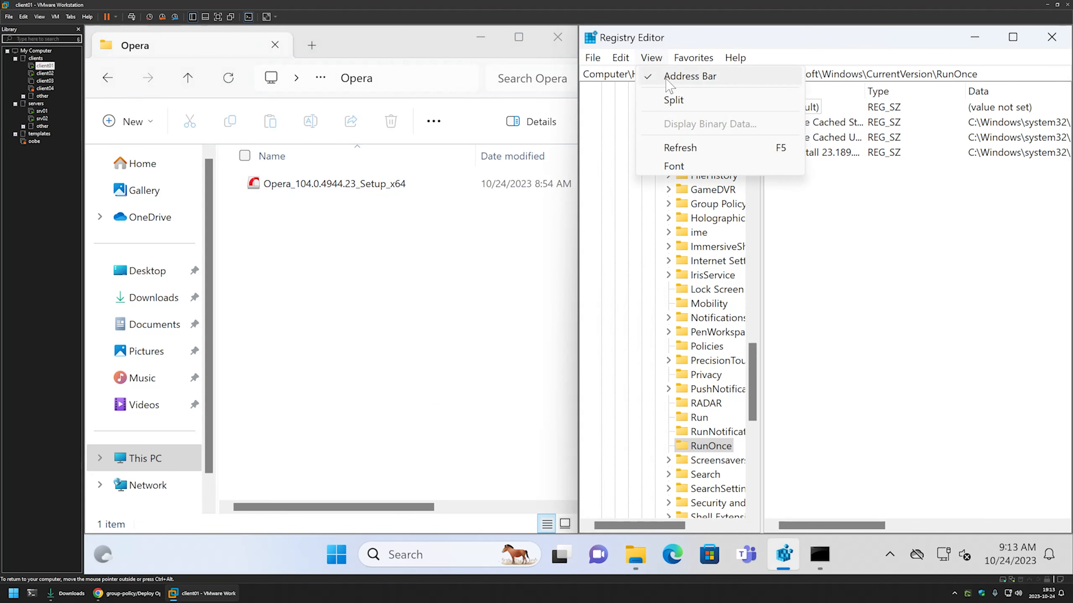
click(658, 147)
click(807, 153)
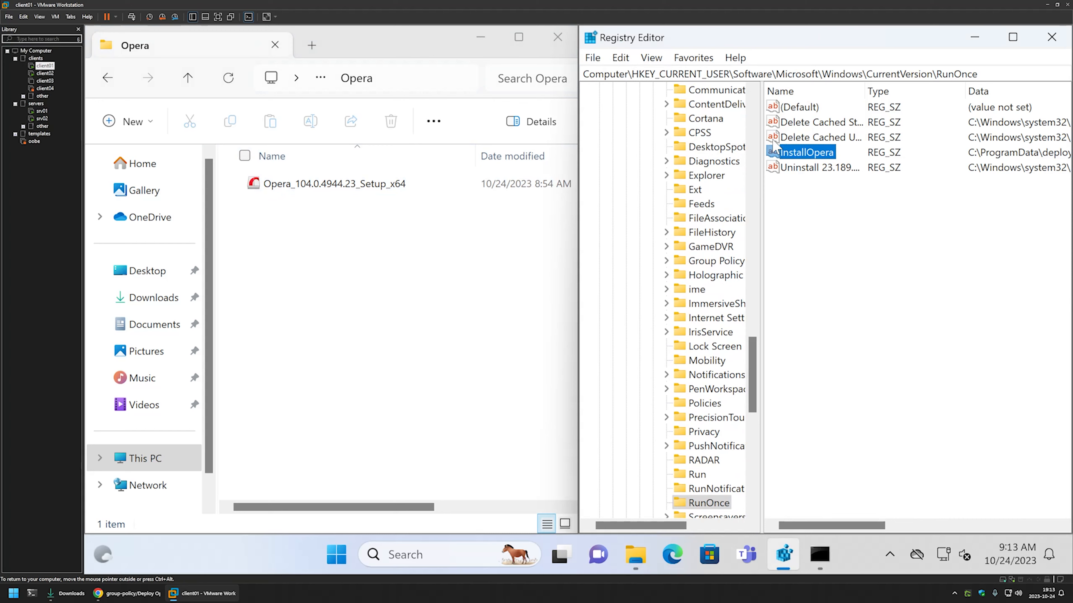
double_click(807, 153)
drag(701, 137, 531, 206)
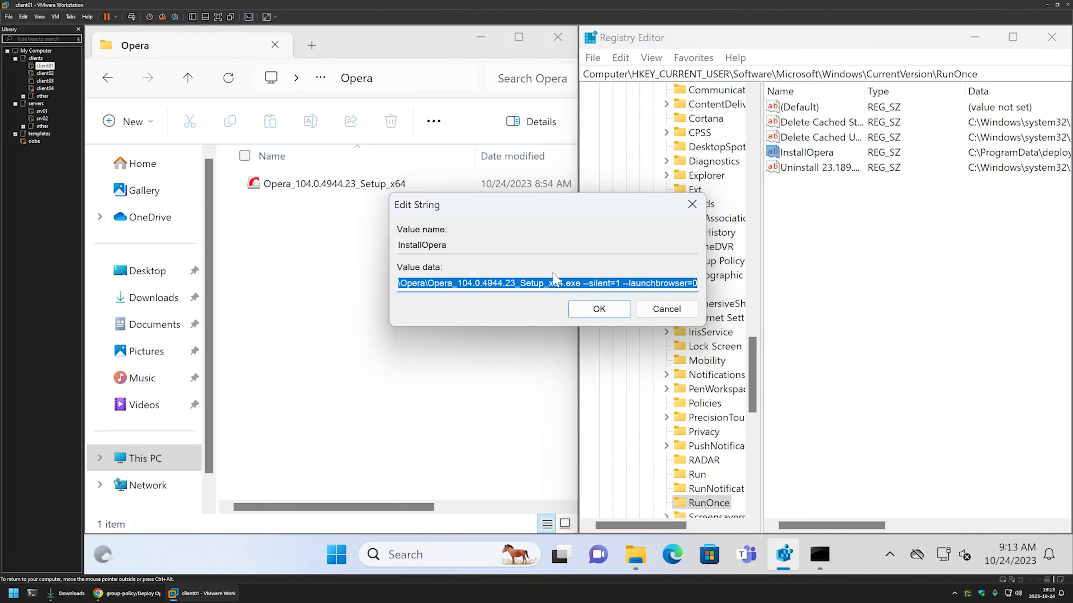
drag(472, 283, 571, 281)
click(553, 283)
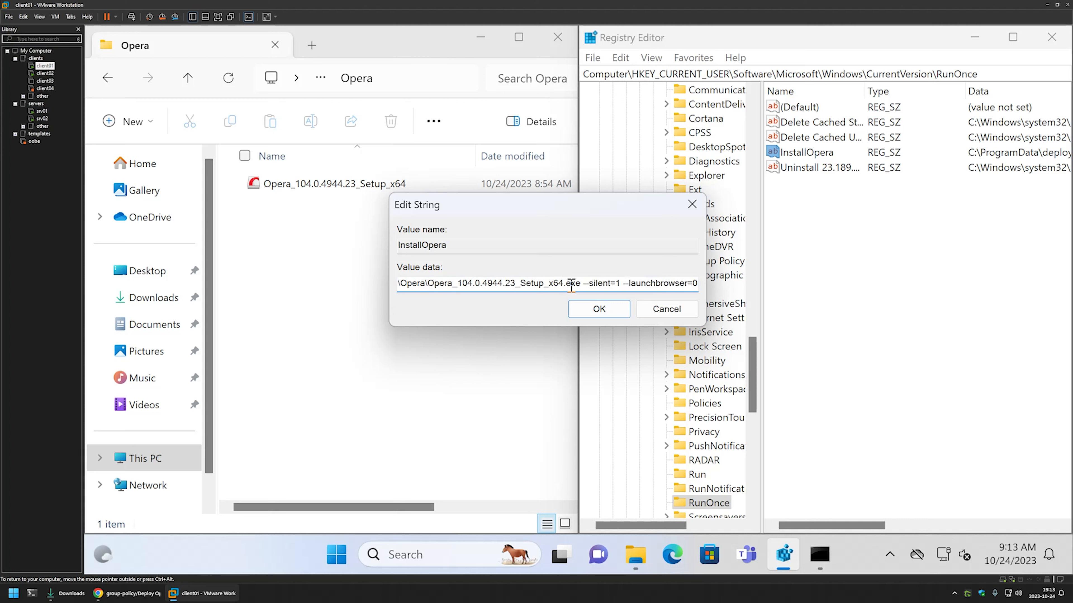
drag(695, 284, 352, 283)
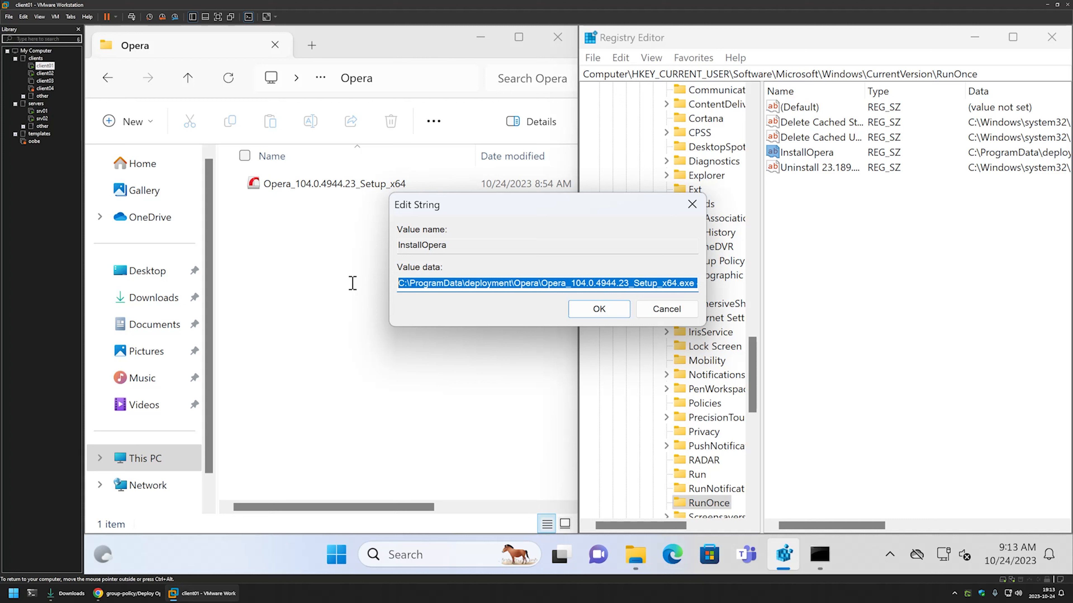
double_click(457, 283)
drag(457, 283, 765, 283)
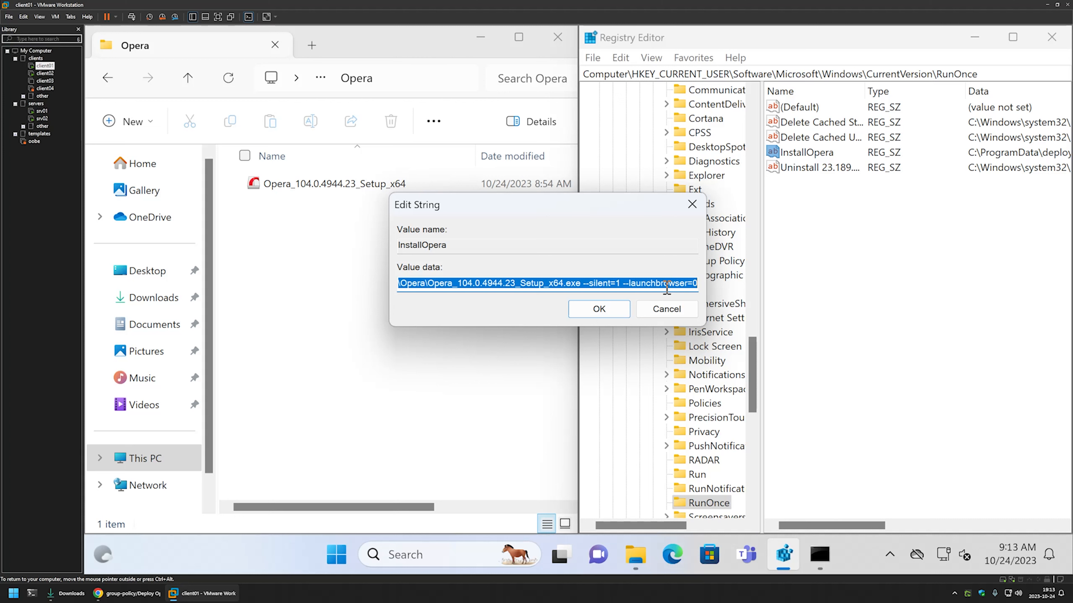
click(692, 205)
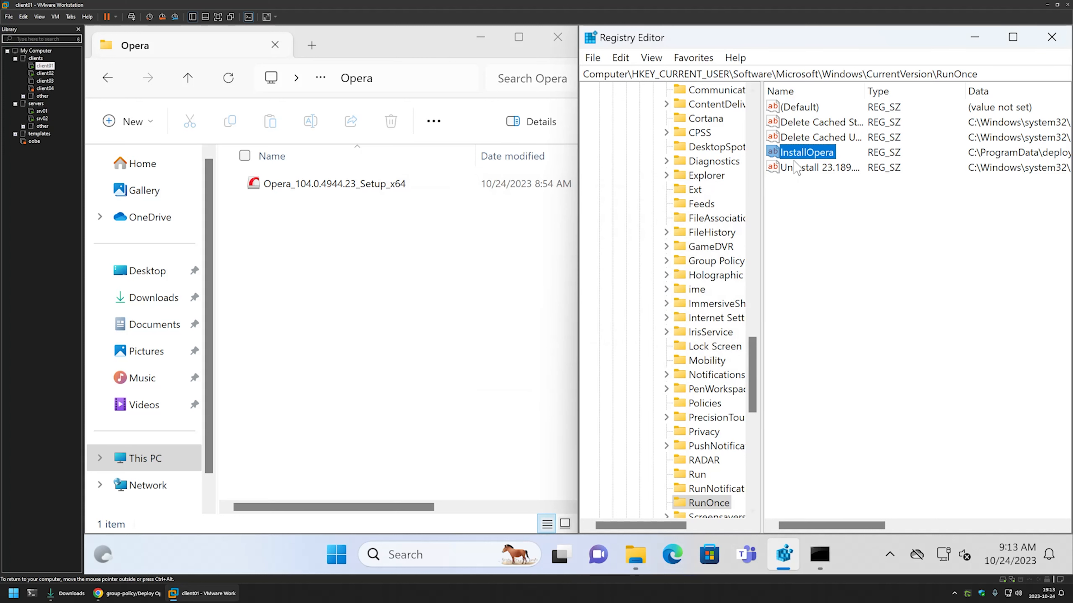
- Delete the InstallOpera value from the RunOnce key, confirming with Yes
right_click(798, 154)
click(838, 204)
click(706, 290)
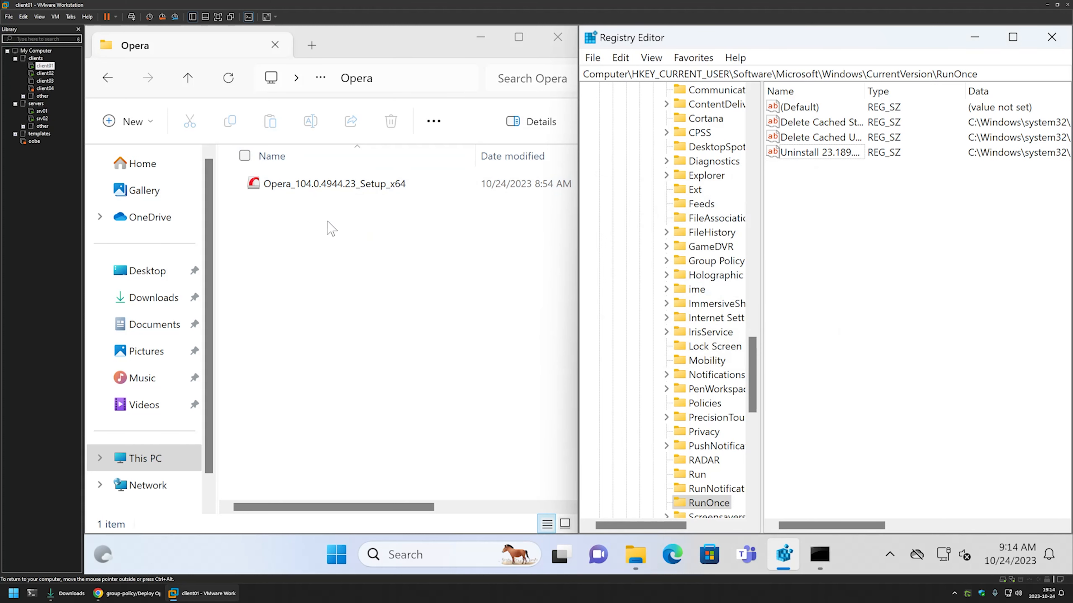
double_click(188, 80)
- Browse into the recreated deployment\Opera folder in Explorer
right_click(289, 186)
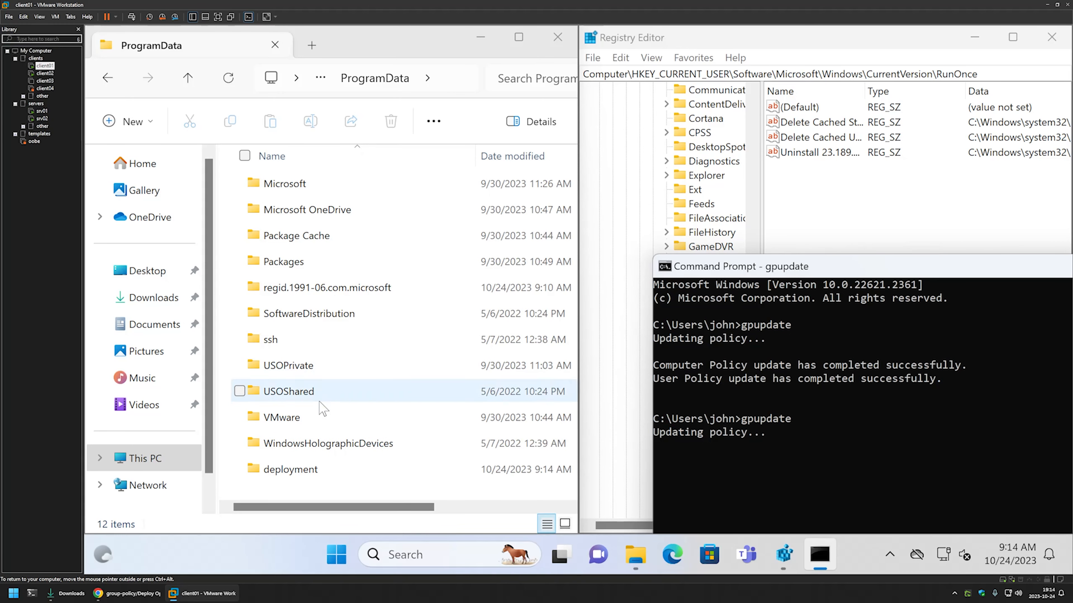
double_click(303, 480)
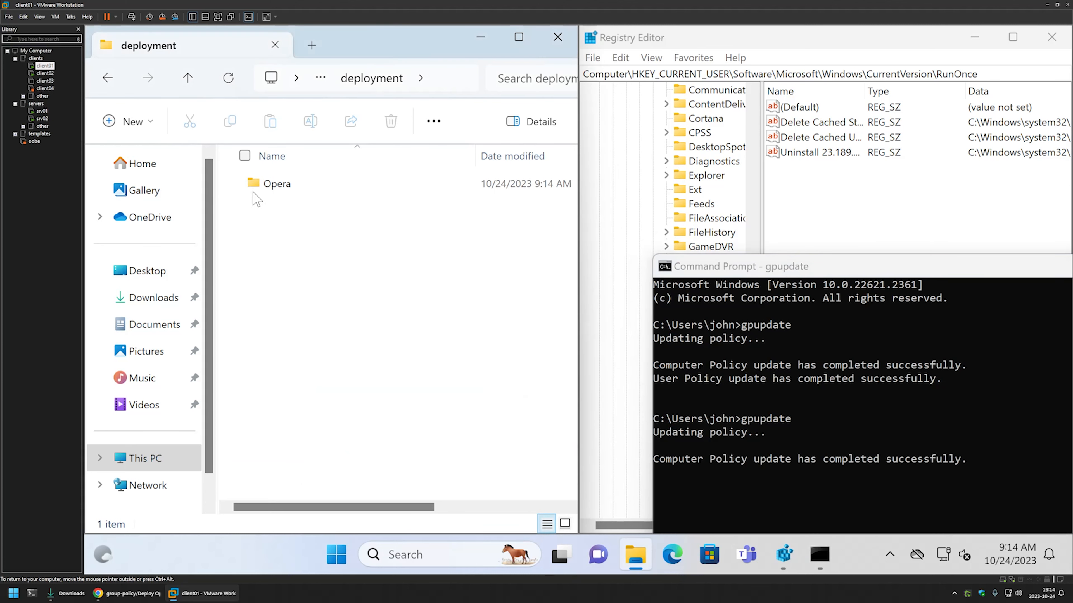
double_click(253, 192)
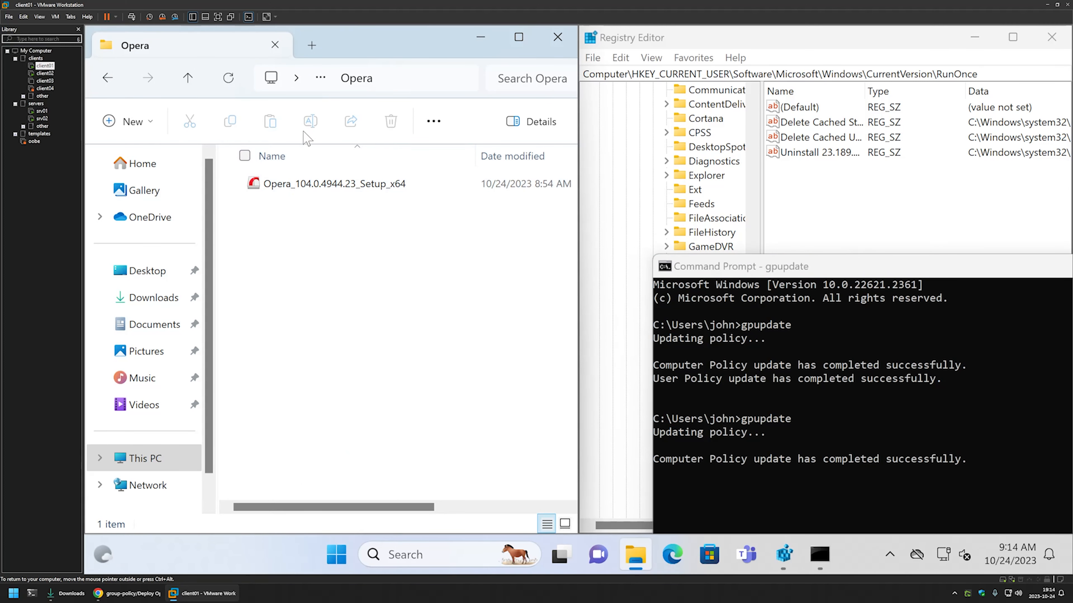
- Refresh RunOnce, inspect the recreated InstallOpera value, then close Registry Editor and the Opera folder
click(754, 157)
click(650, 57)
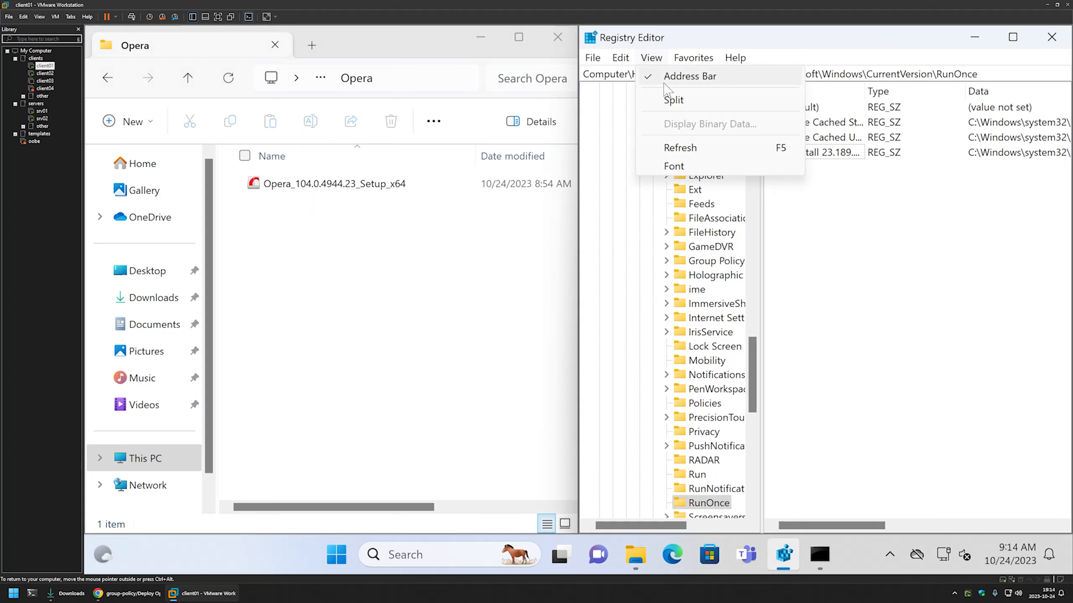
click(693, 145)
double_click(838, 152)
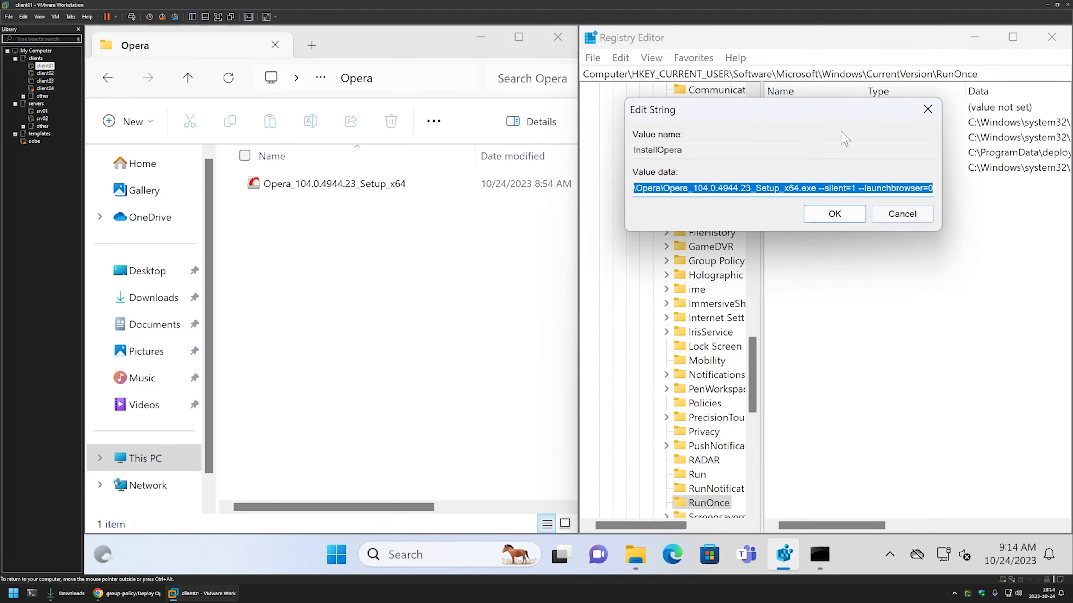
drag(855, 111, 623, 186)
click(715, 181)
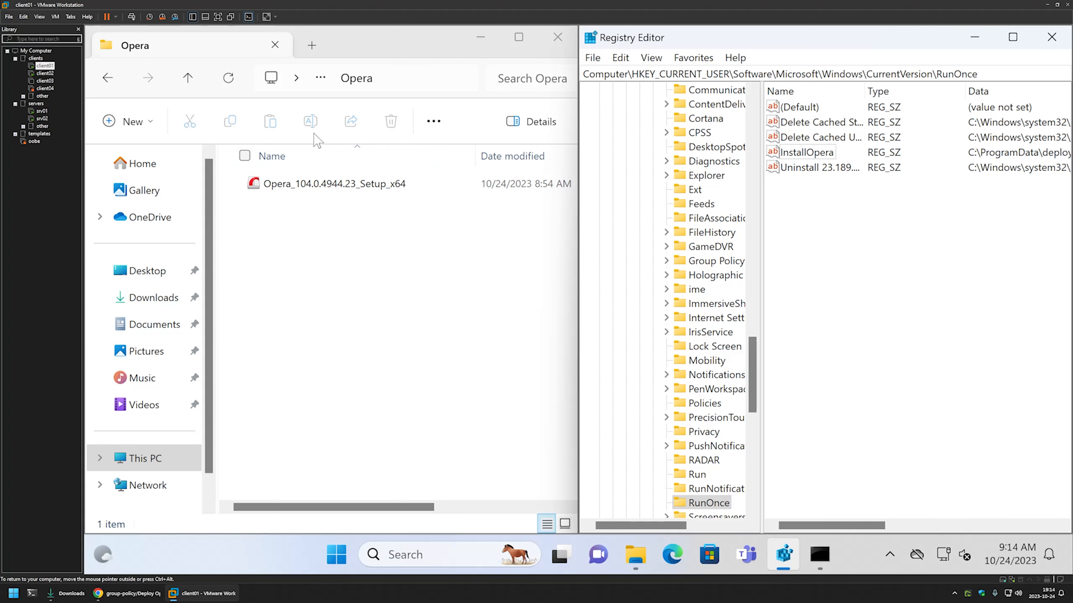
click(805, 151)
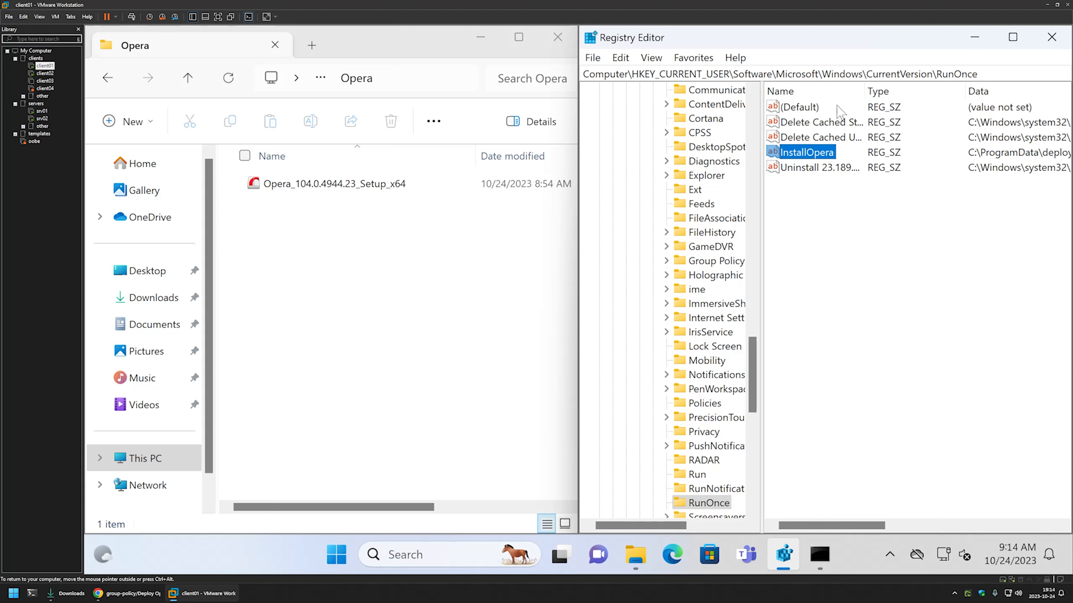
click(1051, 37)
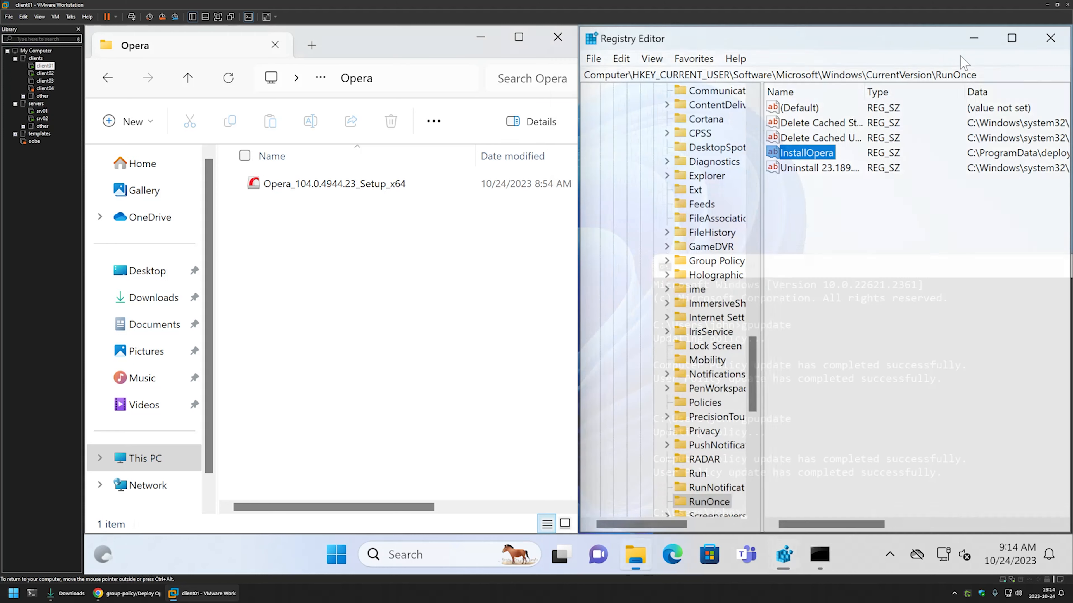
click(557, 37)
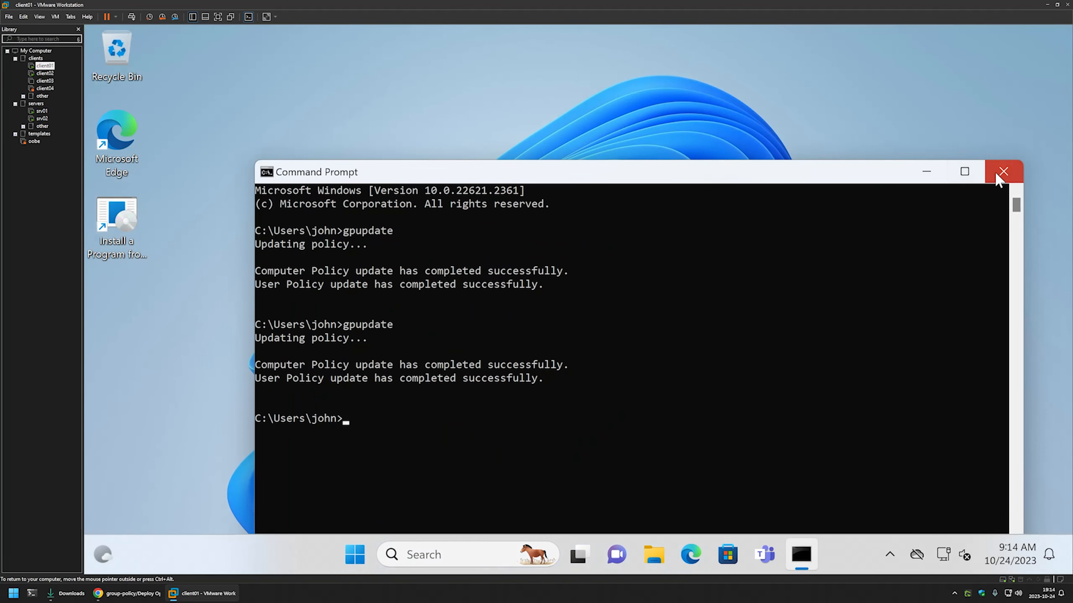
- Close Command Prompt, sign out of client01 and sign back in with the account password
click(1009, 171)
click(373, 553)
click(367, 496)
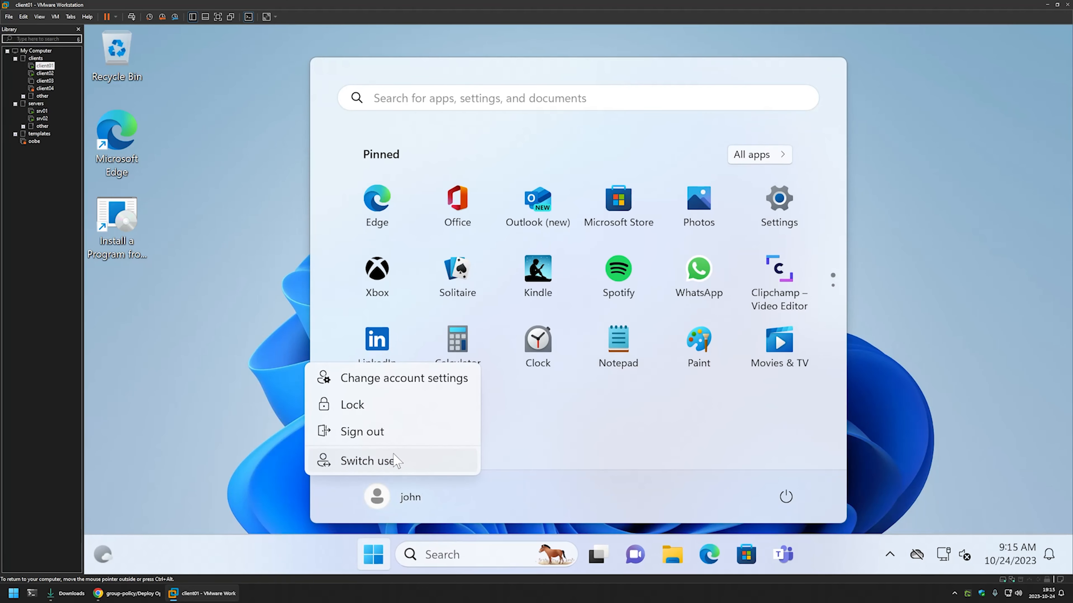
click(396, 432)
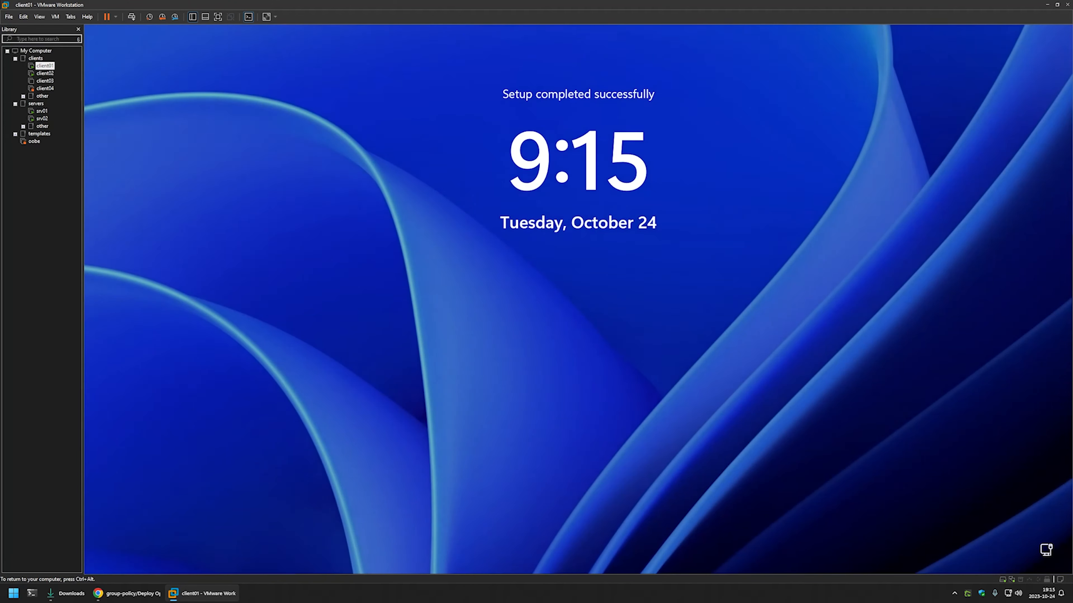
key(space)
text(Passwor)
key(Return)
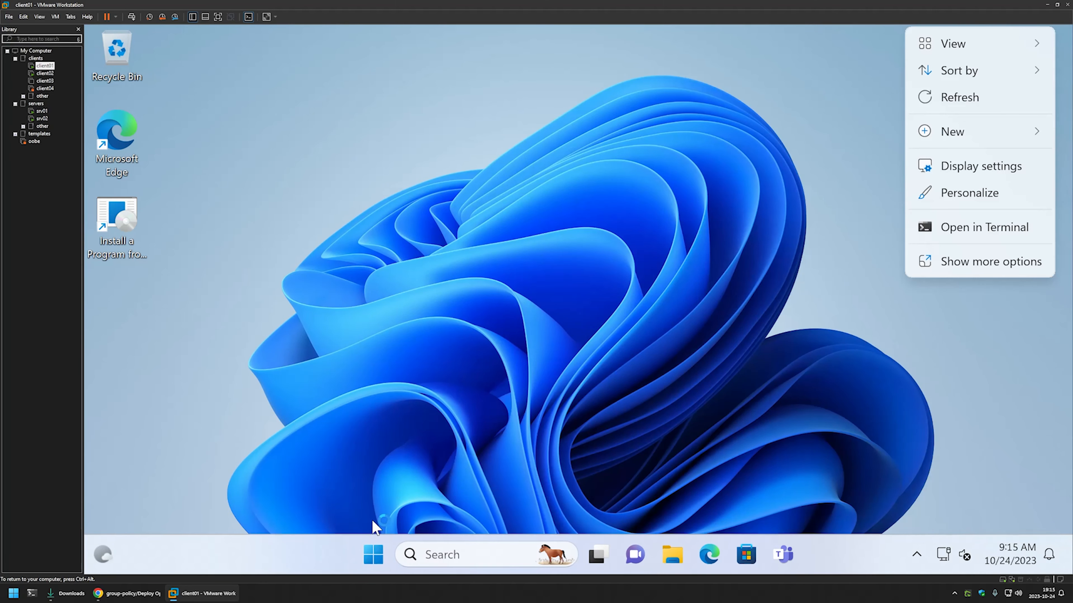
- Watch Opera Installer in Task Manager snapped right, then launch Opera Browser from its desktop icon
right_click(374, 551)
click(377, 349)
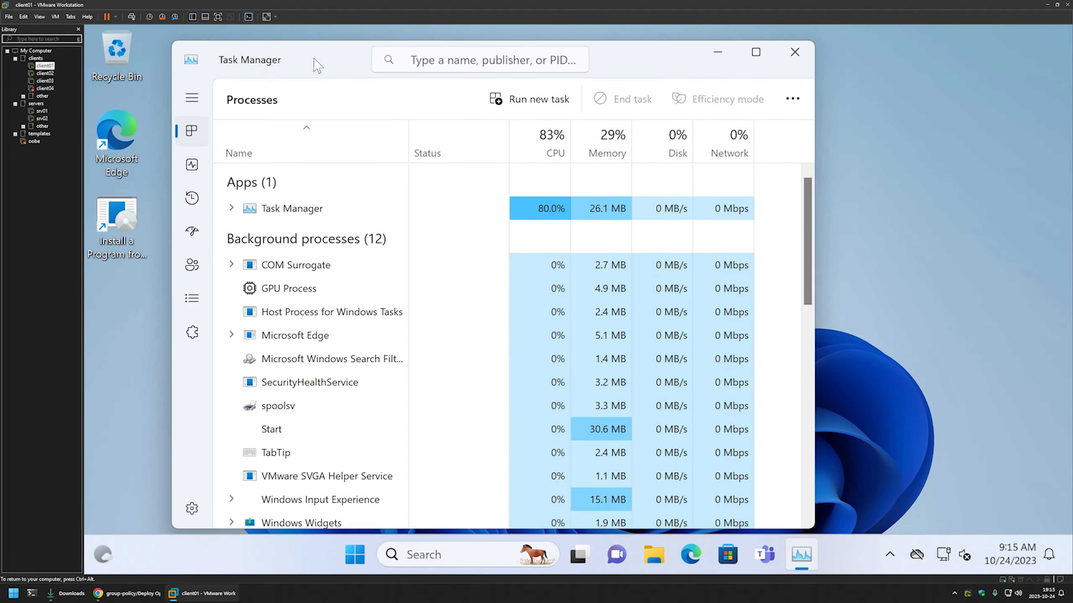
drag(311, 64, 1071, 154)
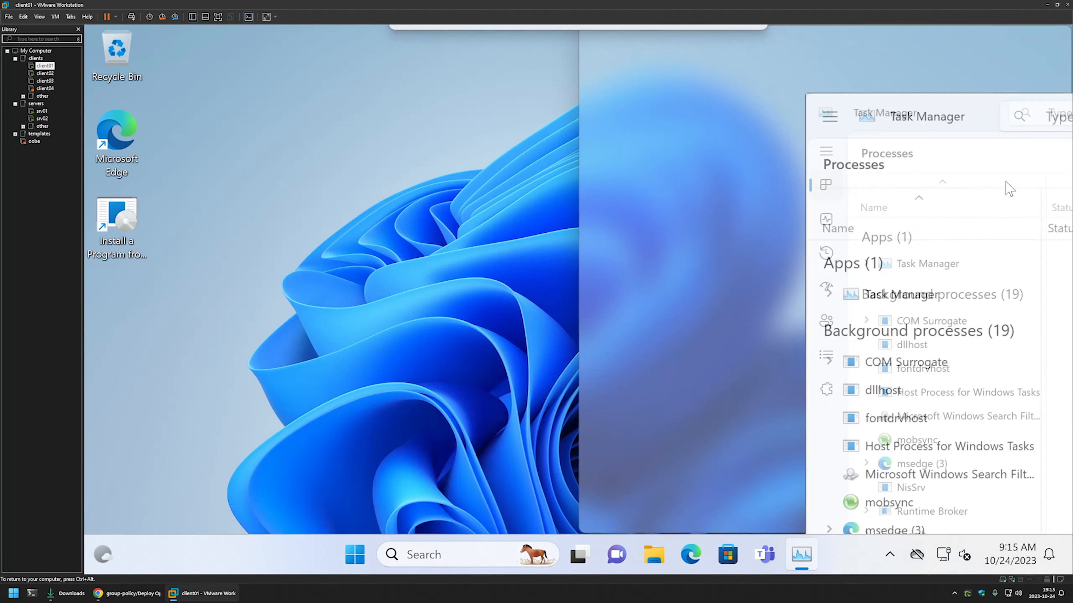
scroll(746, 297, down, 1)
scroll(747, 296, down, 3)
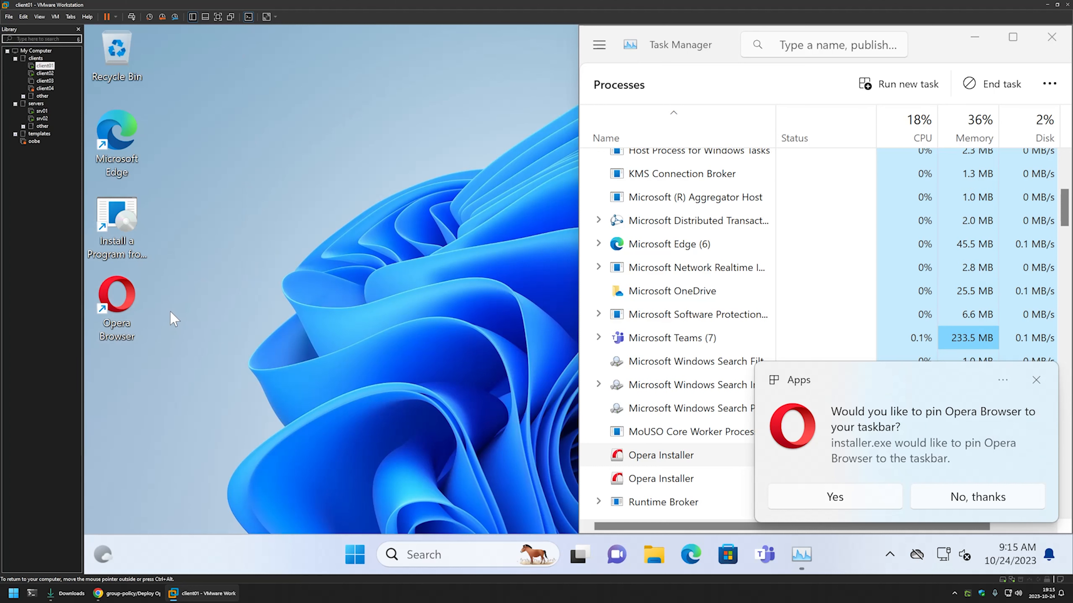
double_click(127, 302)
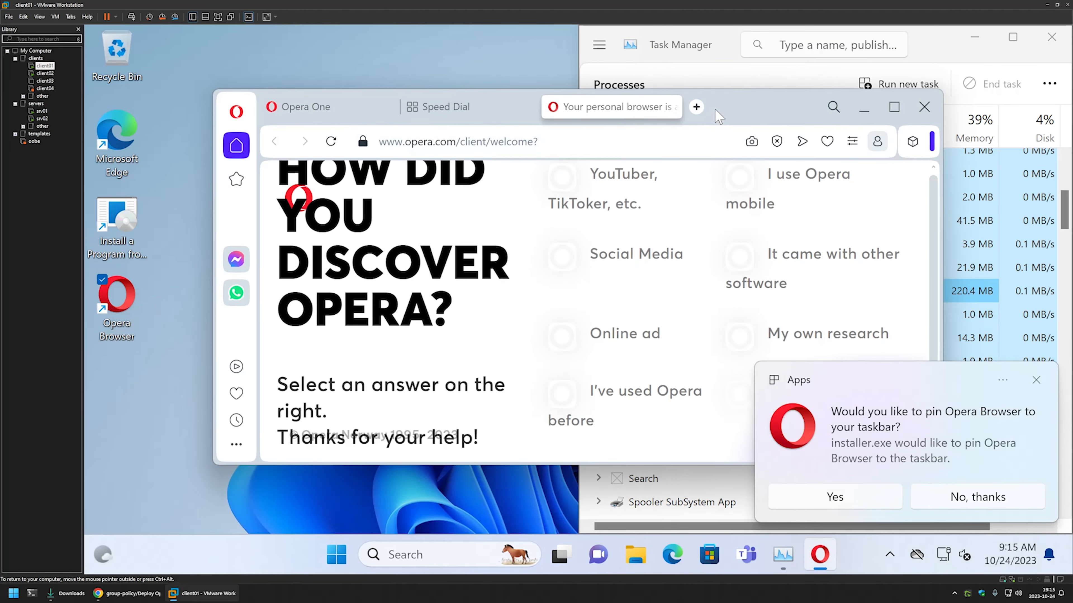
- Maximise Opera and open C:\ProgramData in File Explorer
drag(747, 117, 701, 89)
double_click(702, 90)
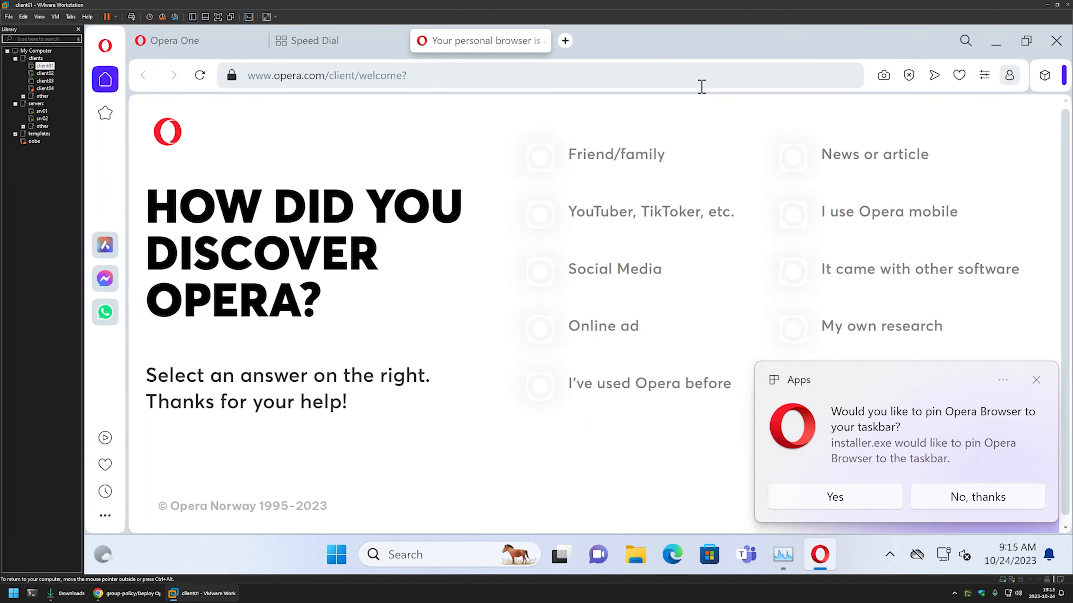
click(636, 554)
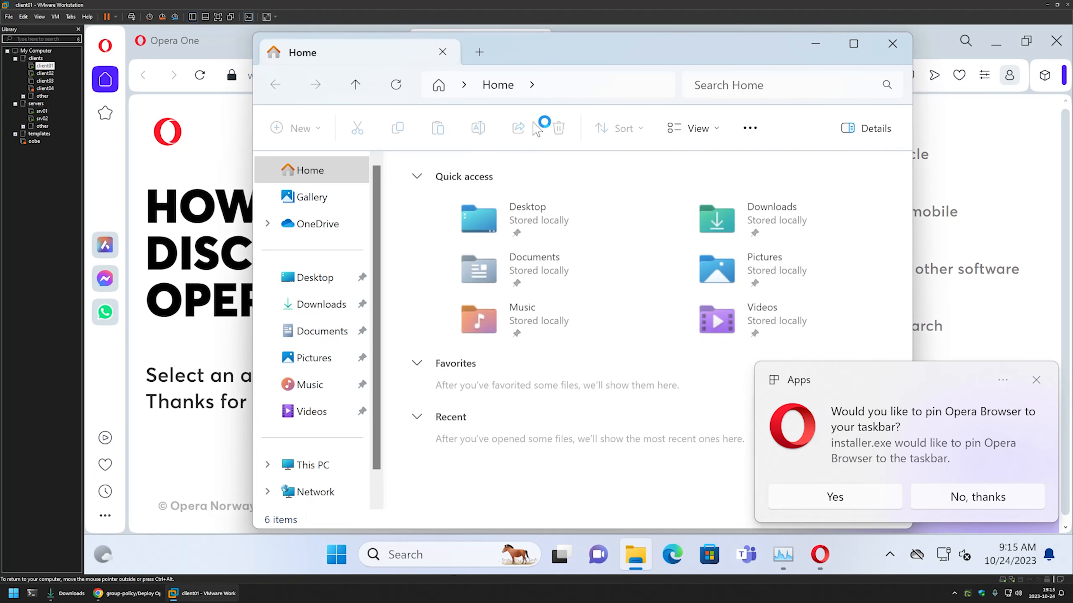
click(567, 90)
text(c:\)
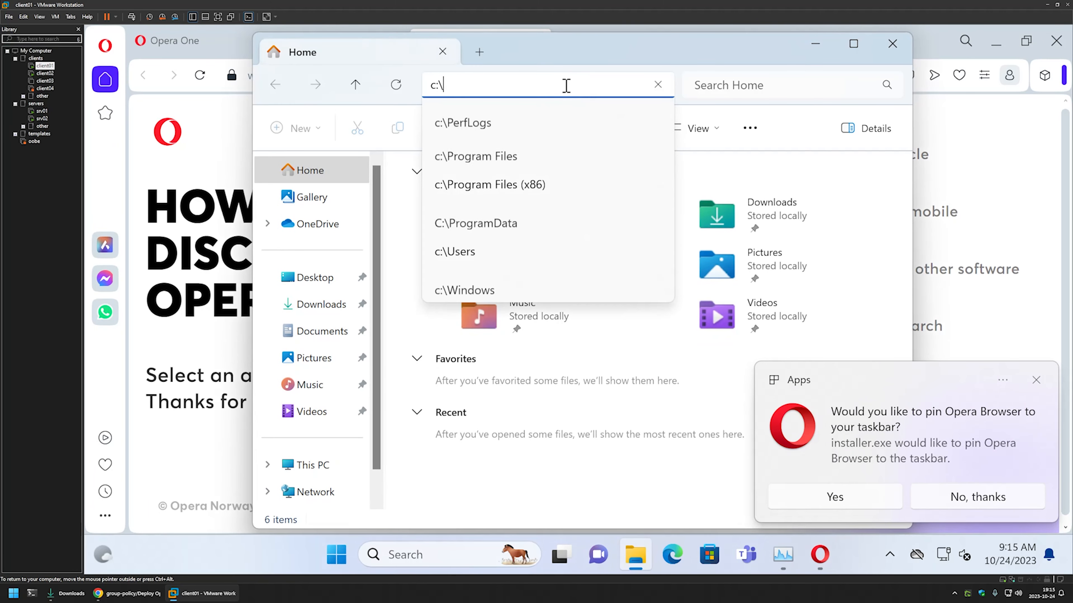
key(Down)
key(Down)
key(Down)
key(Down)
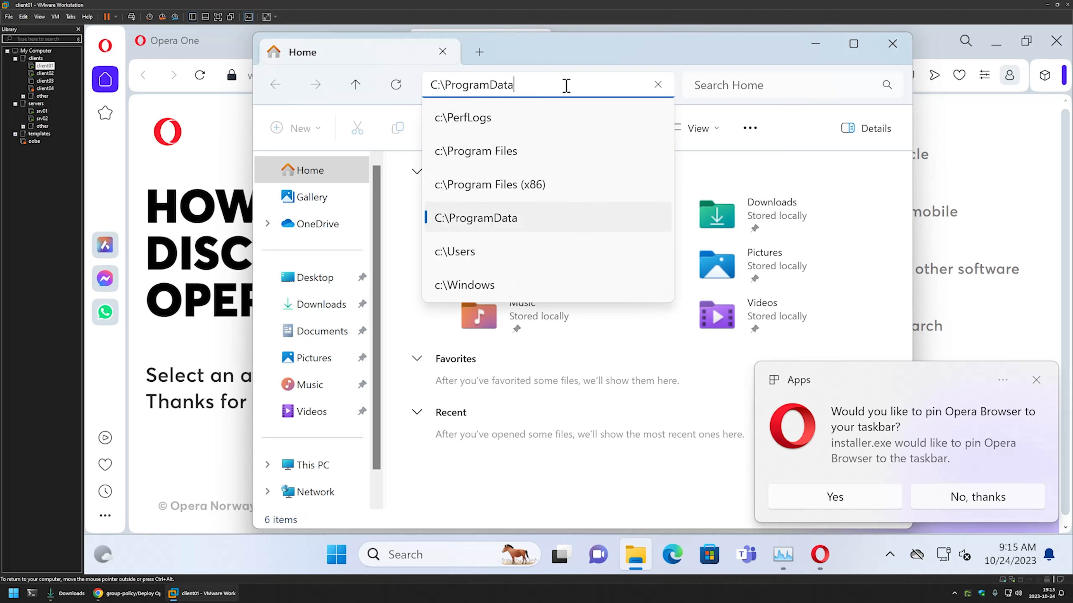
key(Return)
- Delete the deployment folder from ProgramData, supplying administrator credentials
click(461, 186)
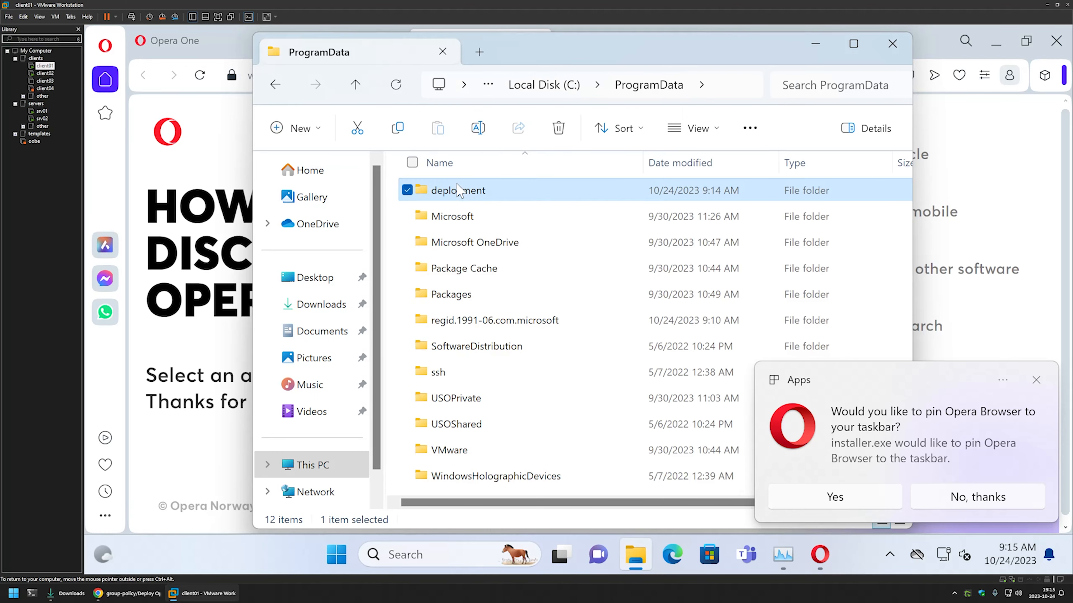
click(568, 121)
key(Return)
text(a)
key(Tab)
key(Return)
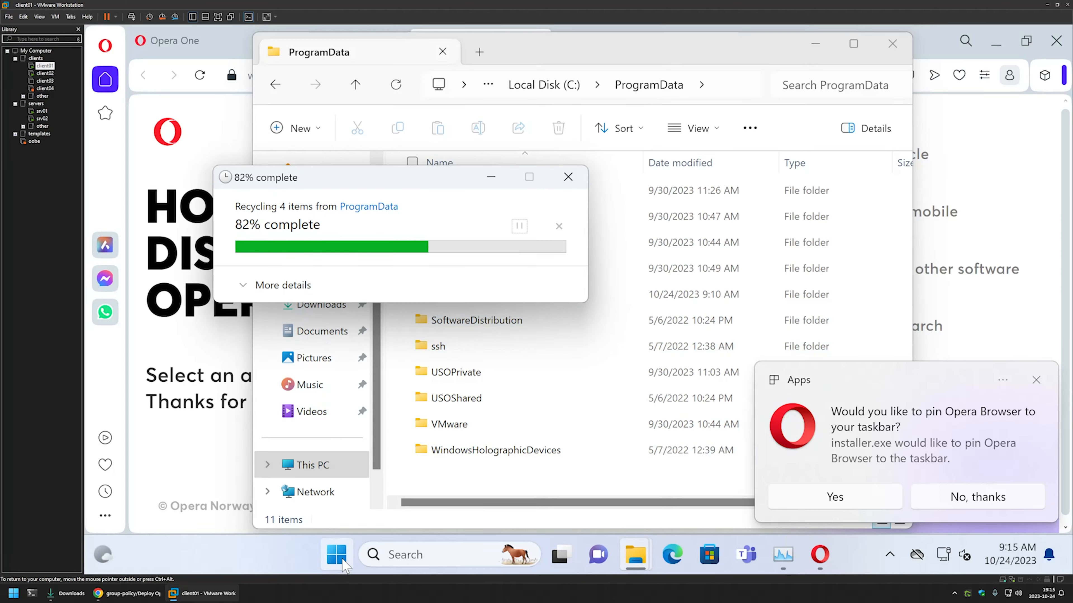
- Launch Registry Editor by searching regedit
click(342, 560)
text(regedit)
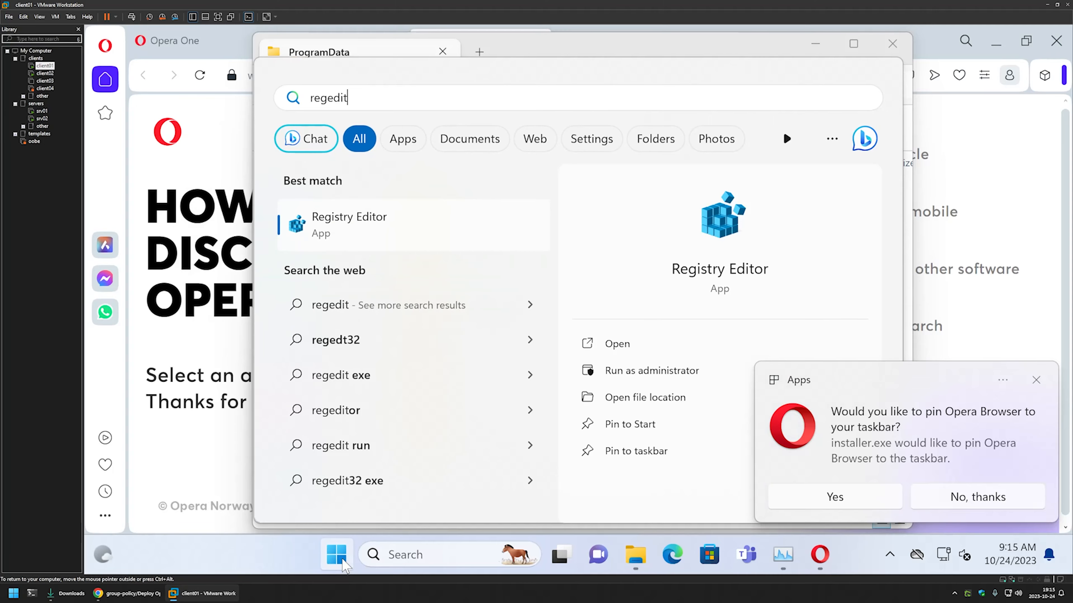
key(Return)
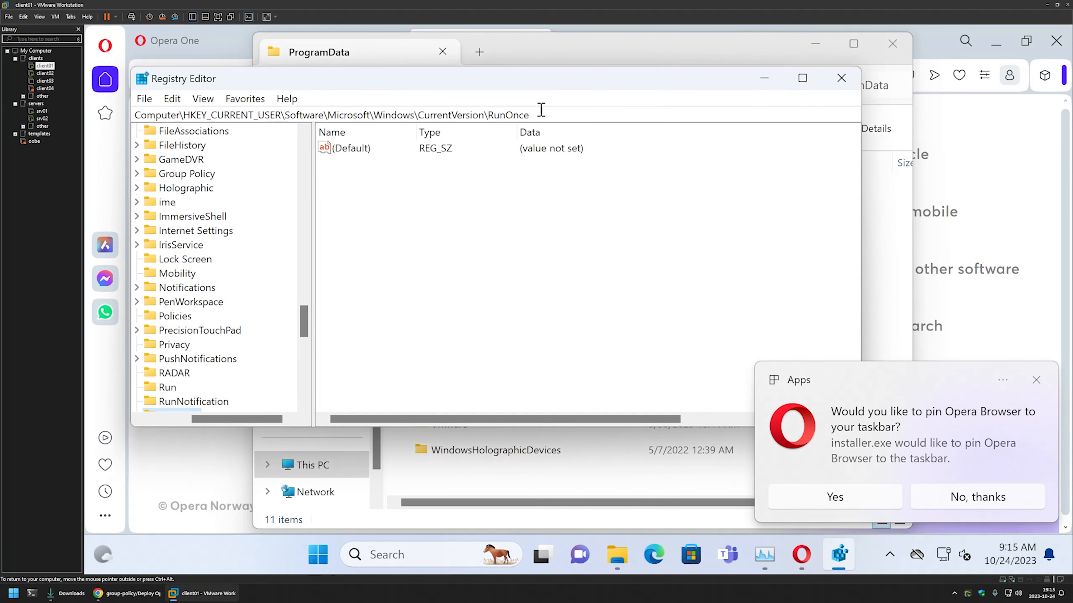
- Tile Registry Editor right and ProgramData left, refresh the RunOnce key, then bring up Start
drag(539, 114, 1072, 199)
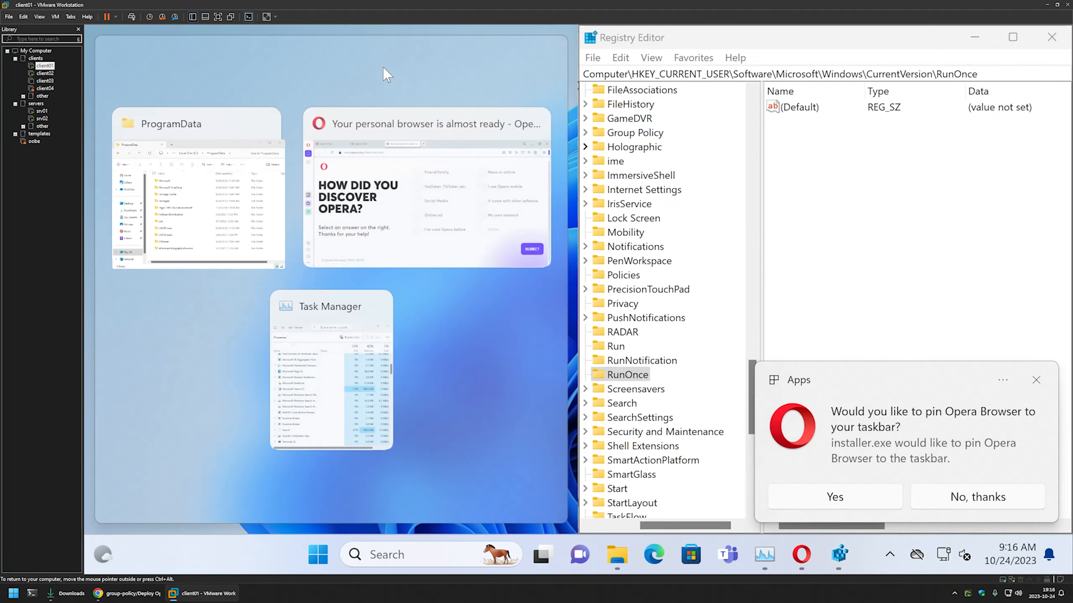
click(173, 243)
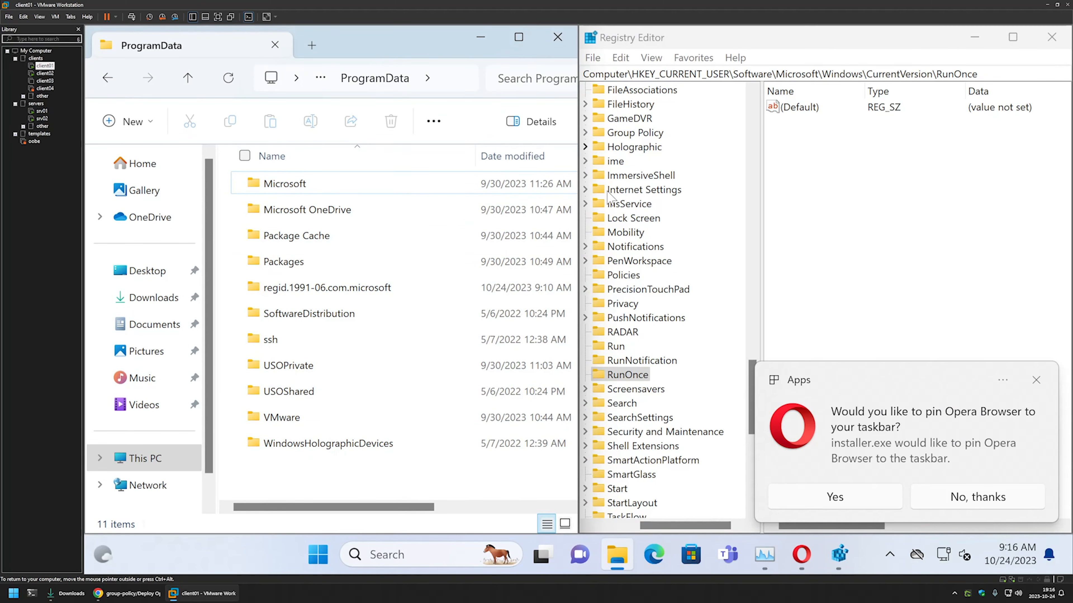
click(651, 57)
click(680, 148)
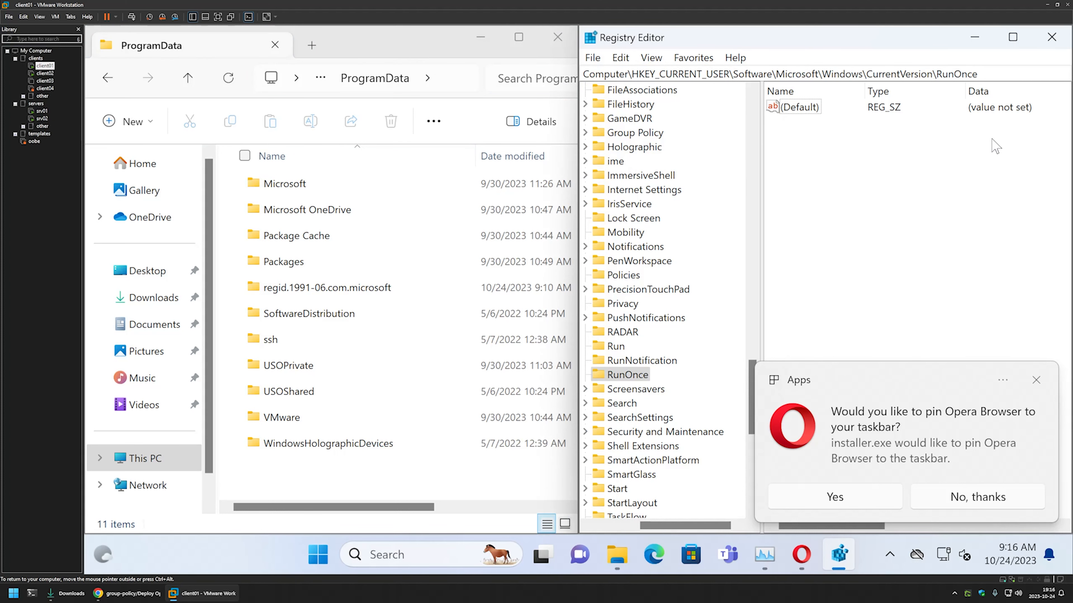
click(320, 564)
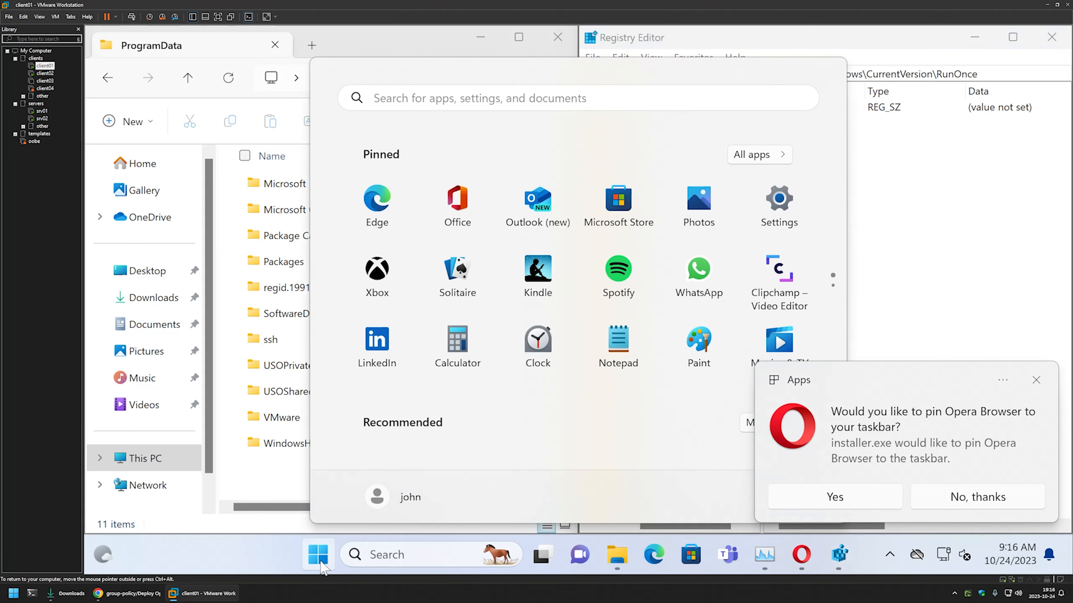
- Launch Command Prompt via search and dismiss the Opera pin notification
text(cm)
key(Return)
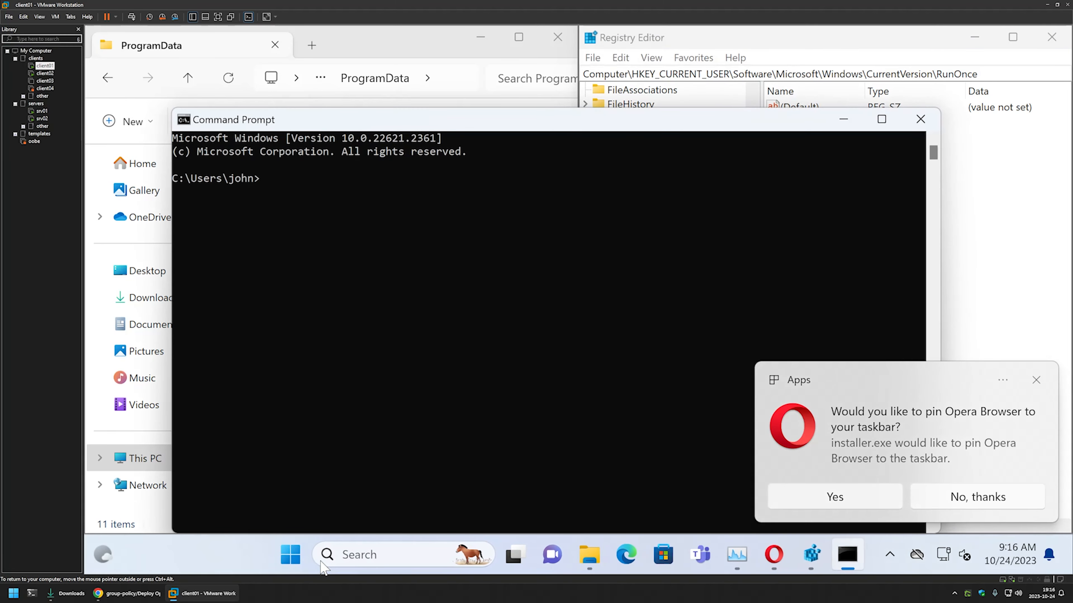
key(alt+Tab)
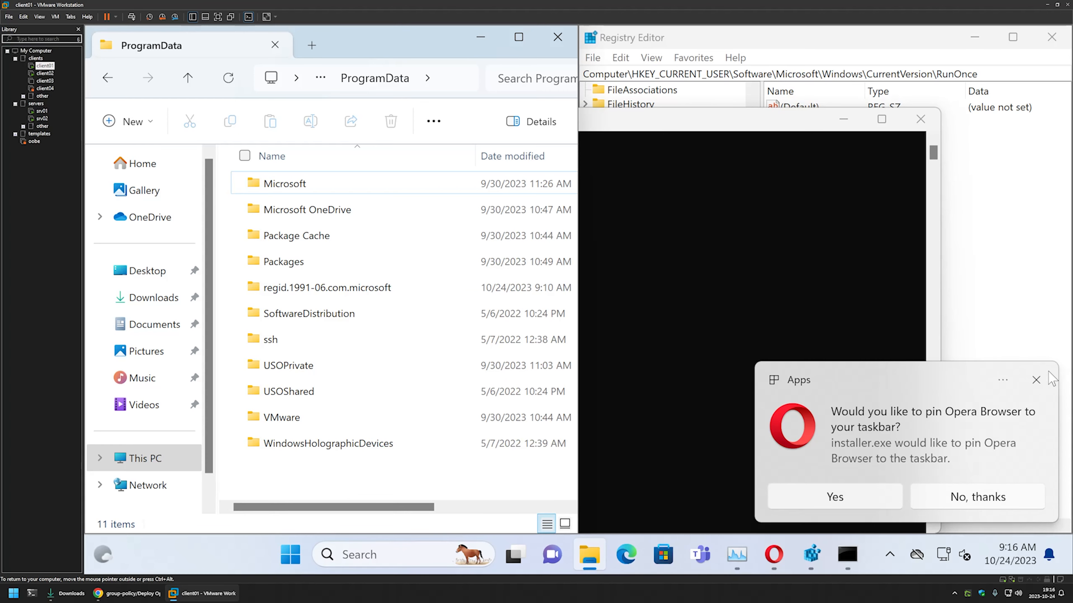
click(1037, 378)
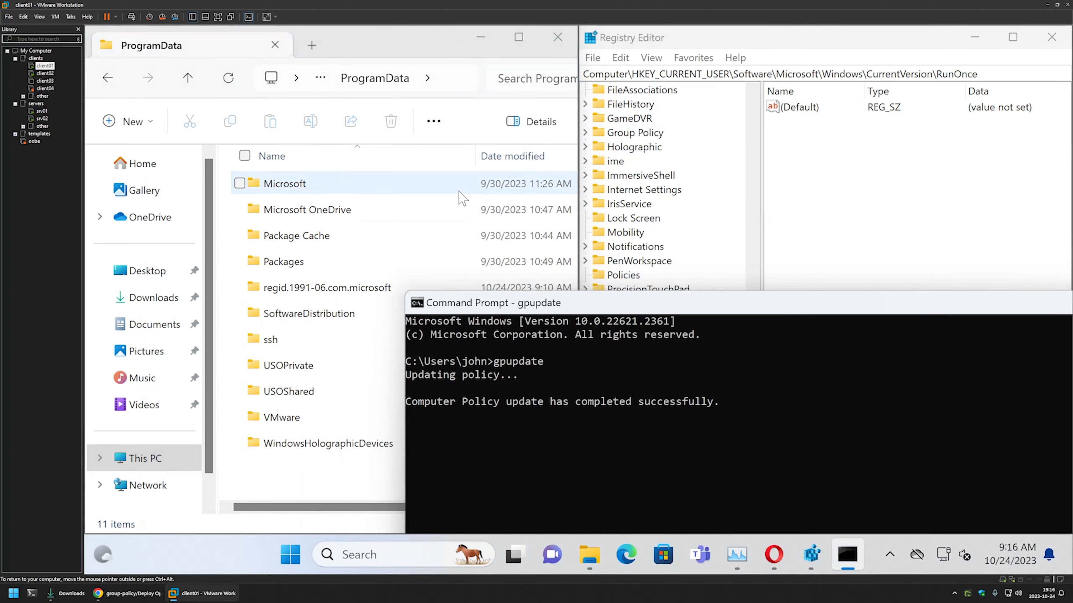
- Check the ProgramData folder, then refresh the RunOnce key in Registry Editor
click(336, 485)
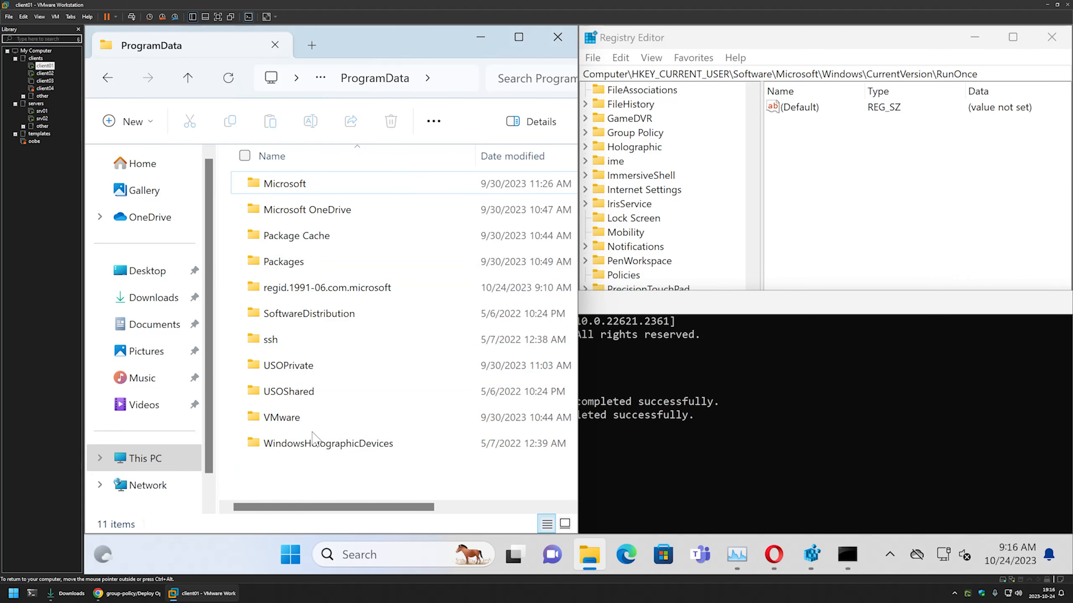
click(938, 186)
click(651, 58)
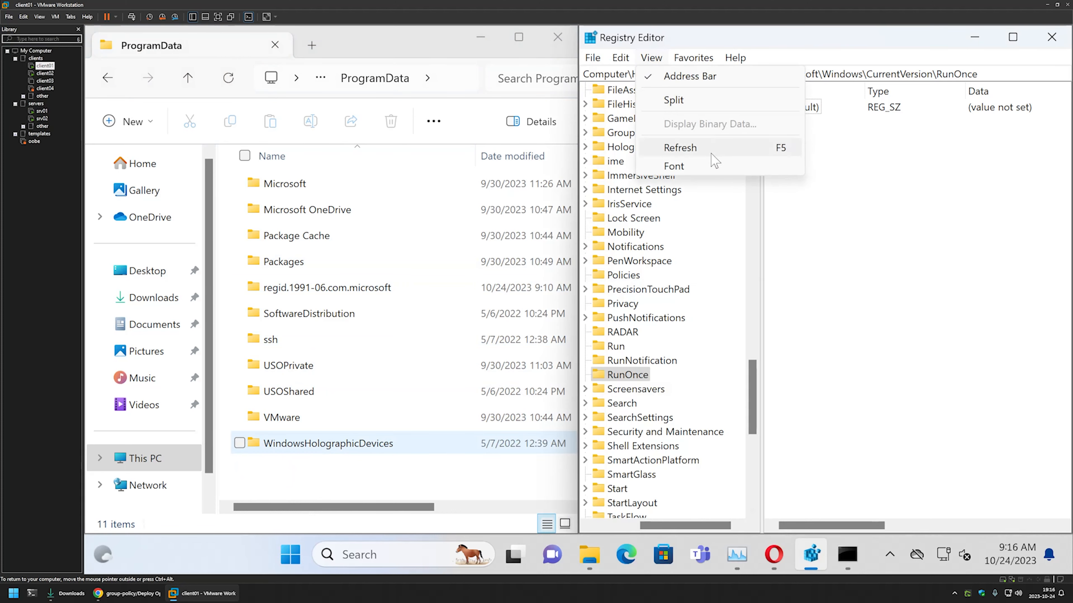
click(709, 149)
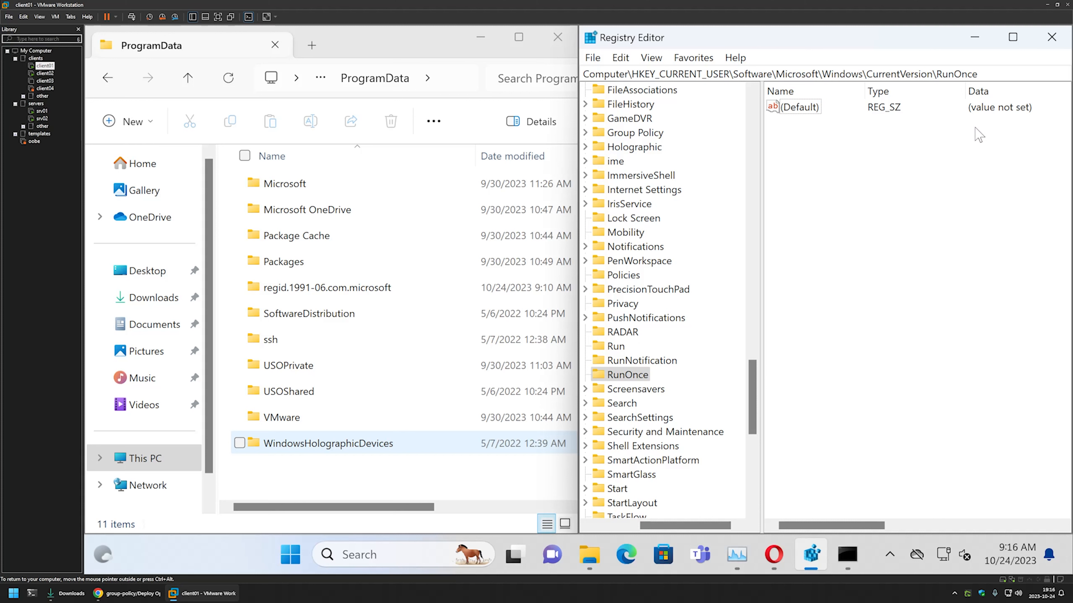
- Bring Opera forward from the client01 taskbar to show its welcome survey
click(785, 557)
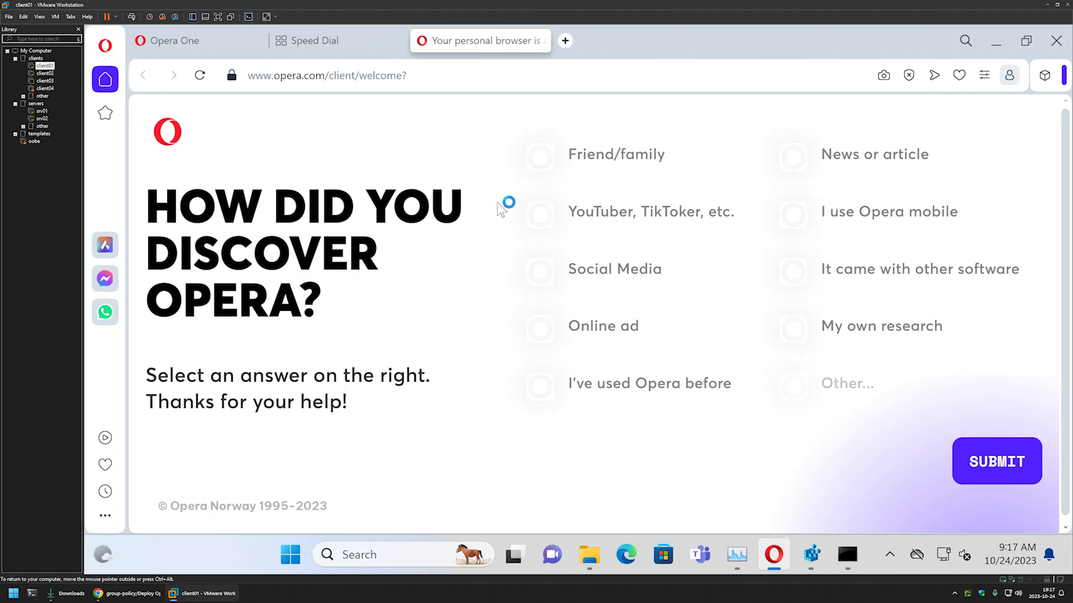
- Switch to client02 and run gpupdate in a Command Prompt
click(47, 74)
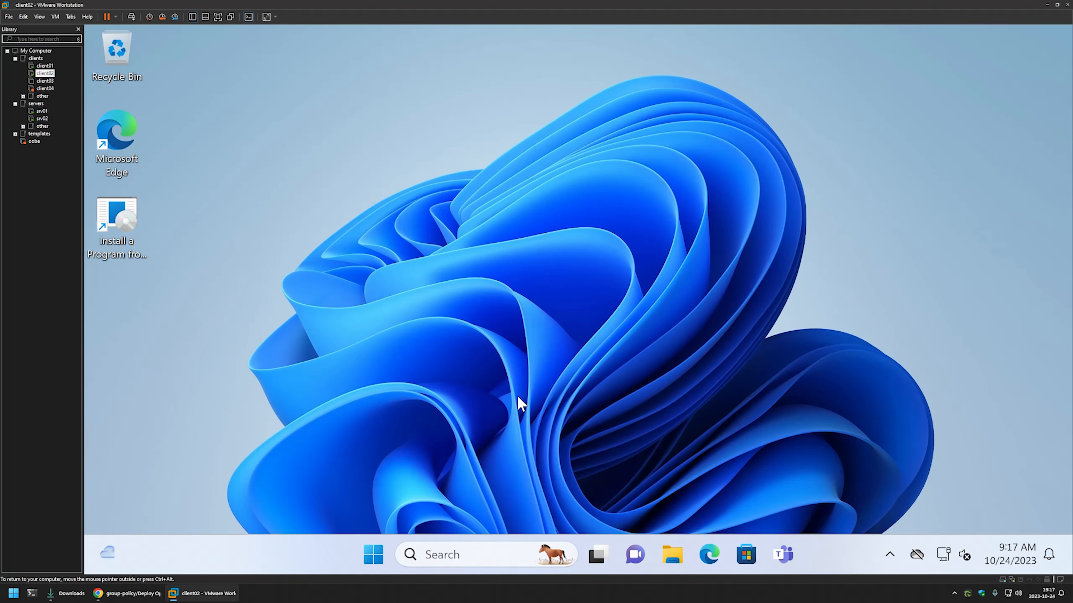
click(374, 554)
text(cmd)
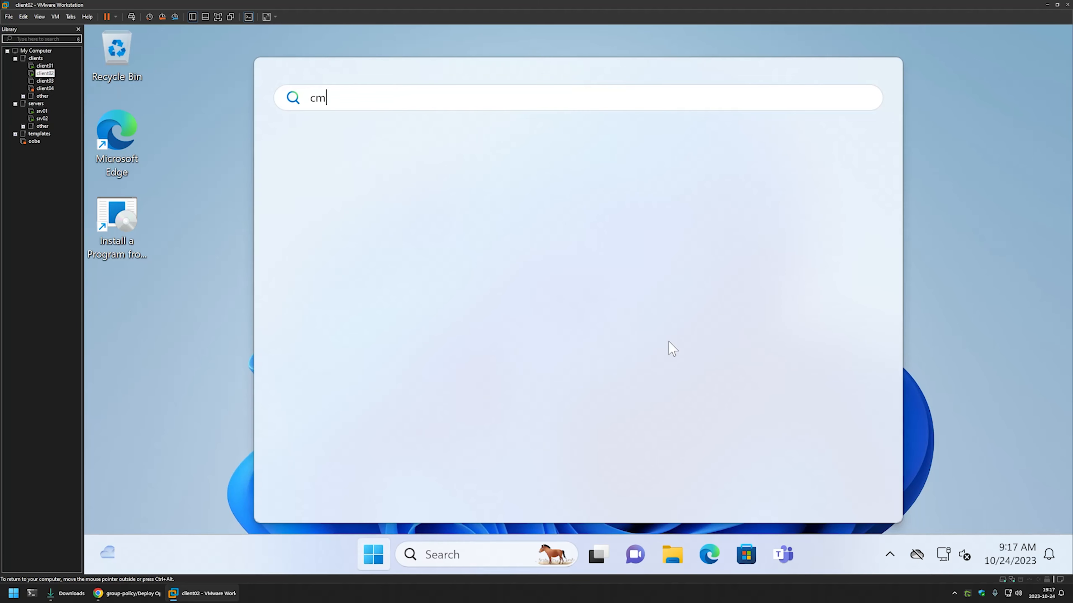
key(Return)
text(gpu)
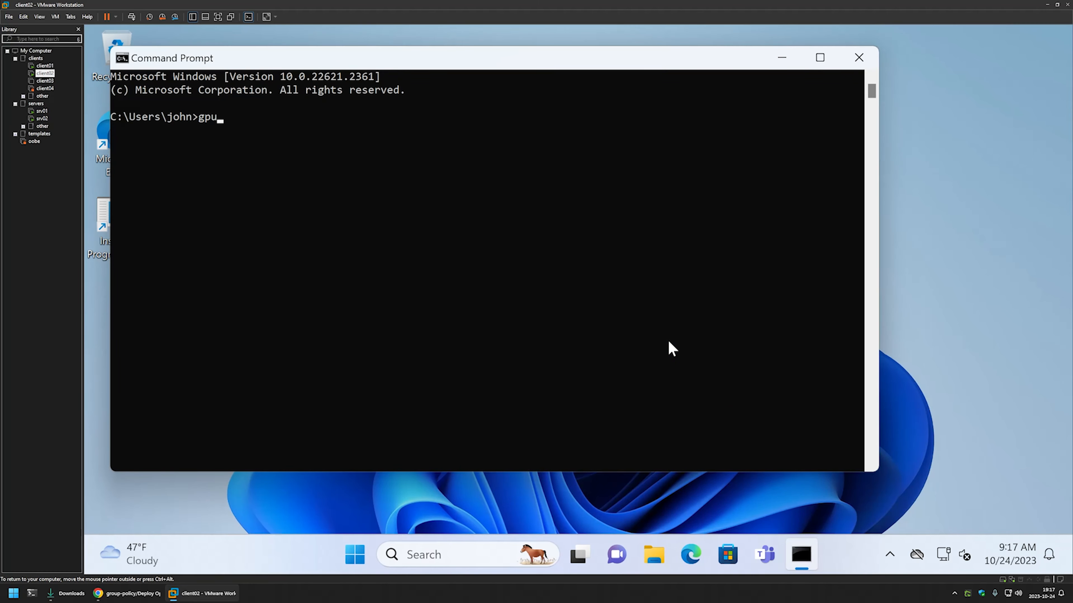
text(pdate)
key(Return)
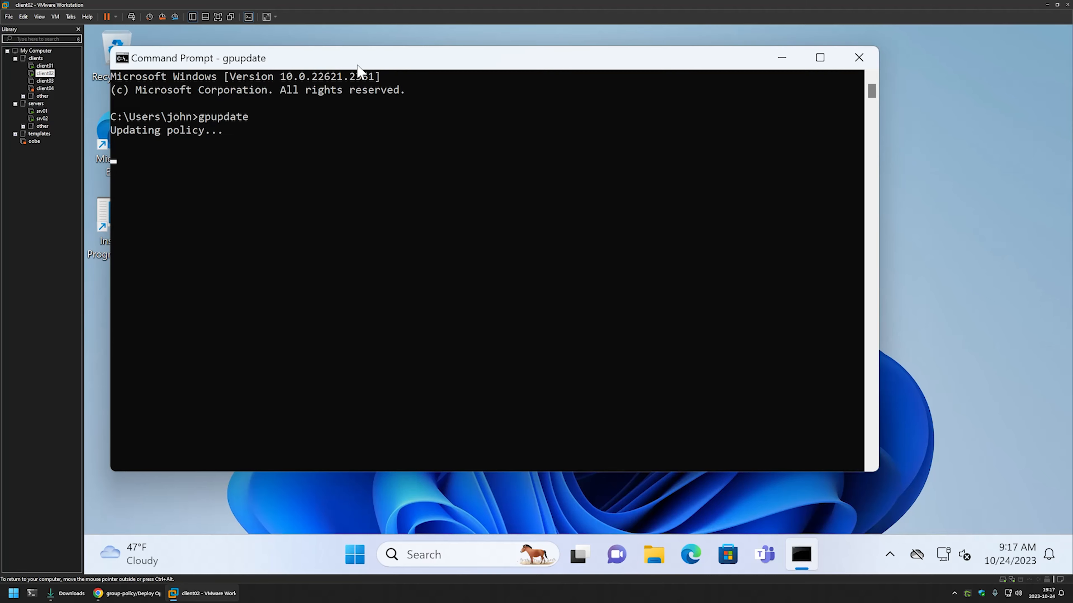
drag(360, 66, 592, 126)
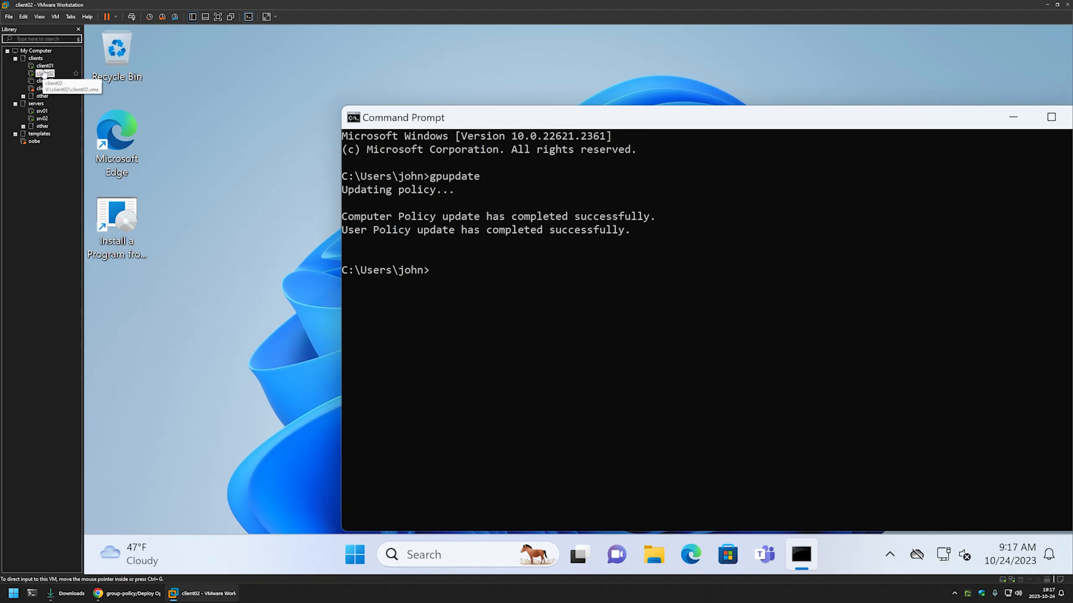
- Uncheck Connected for client02's Network Adapter in VM Settings and apply with OK
right_click(44, 73)
click(83, 234)
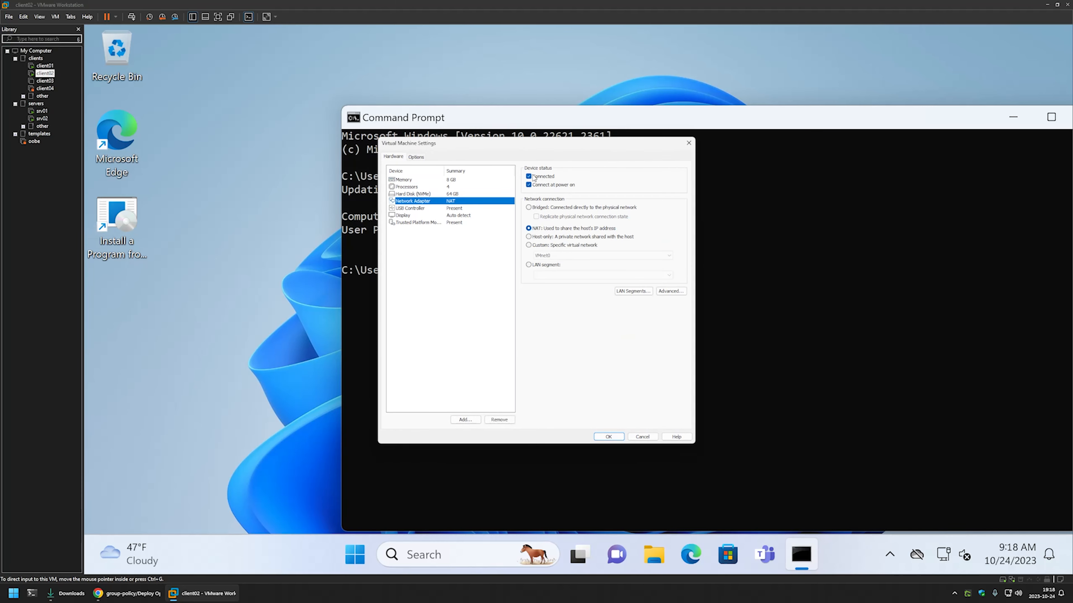
click(533, 176)
click(609, 437)
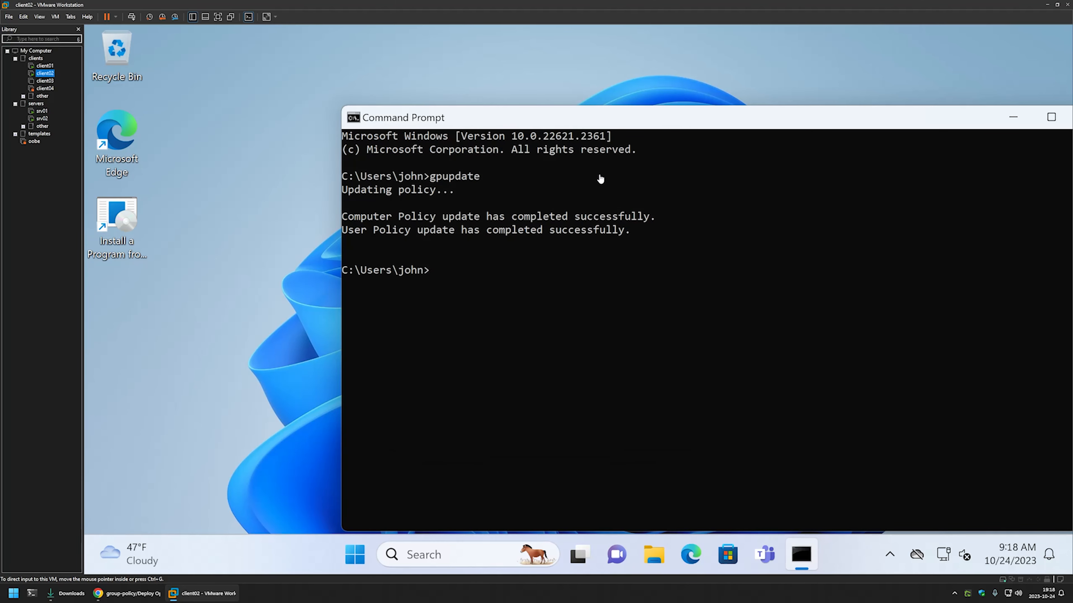
mouse_move(948, 552)
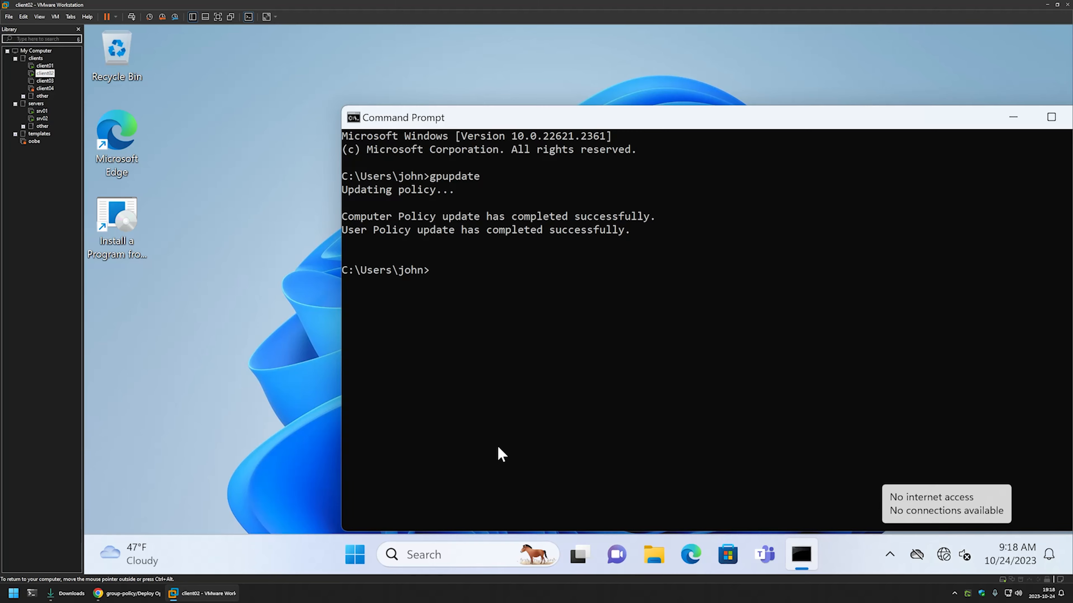
click(355, 555)
- Sign out of client02 and sign back in with the account password
click(374, 493)
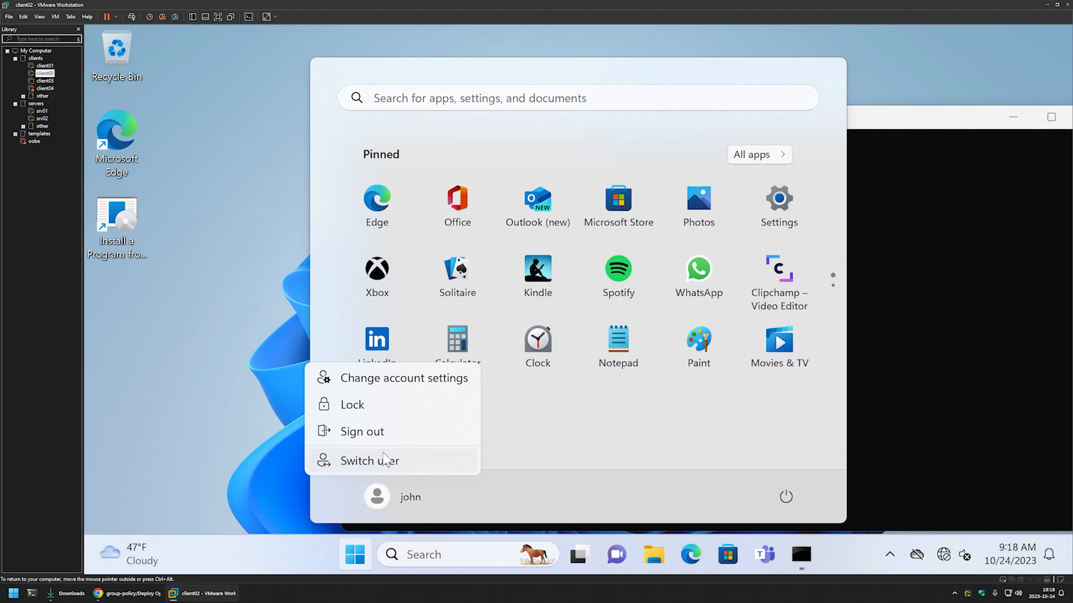
click(376, 429)
key(space)
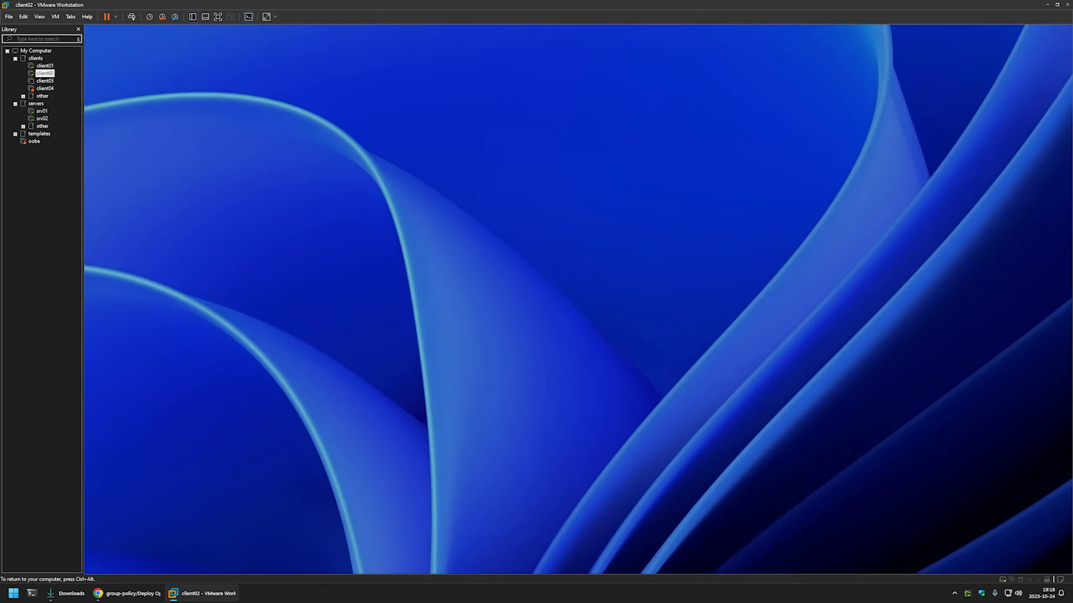
text(••••••)
key(Return)
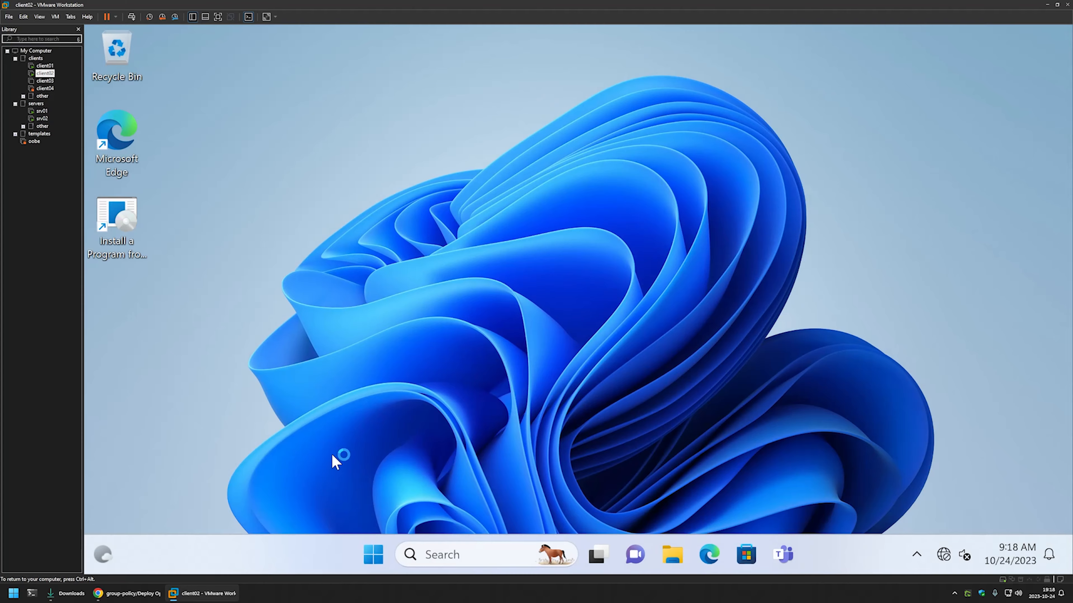
right_click(369, 554)
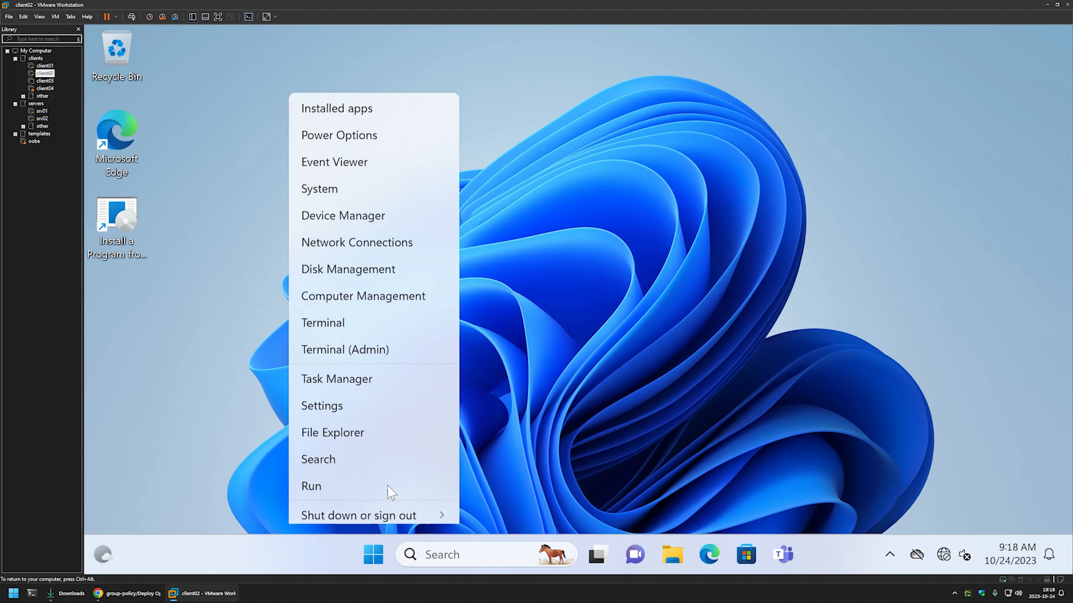
- Snap Task Manager to the right half, locate the Opera Installer processes, and open the Opera Browser shortcut's menu
click(385, 353)
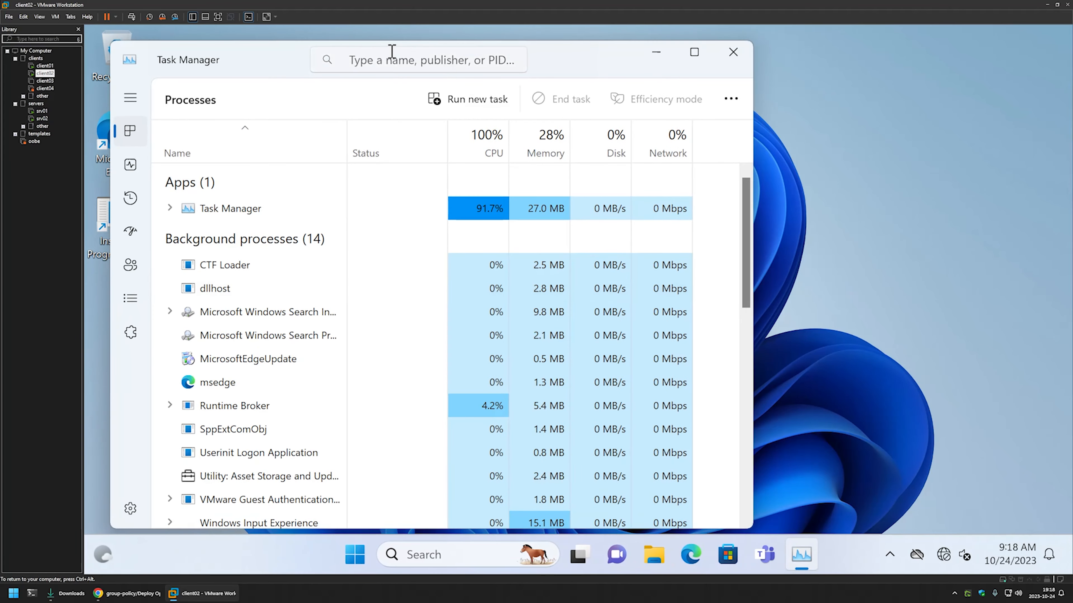
drag(273, 71, 1071, 122)
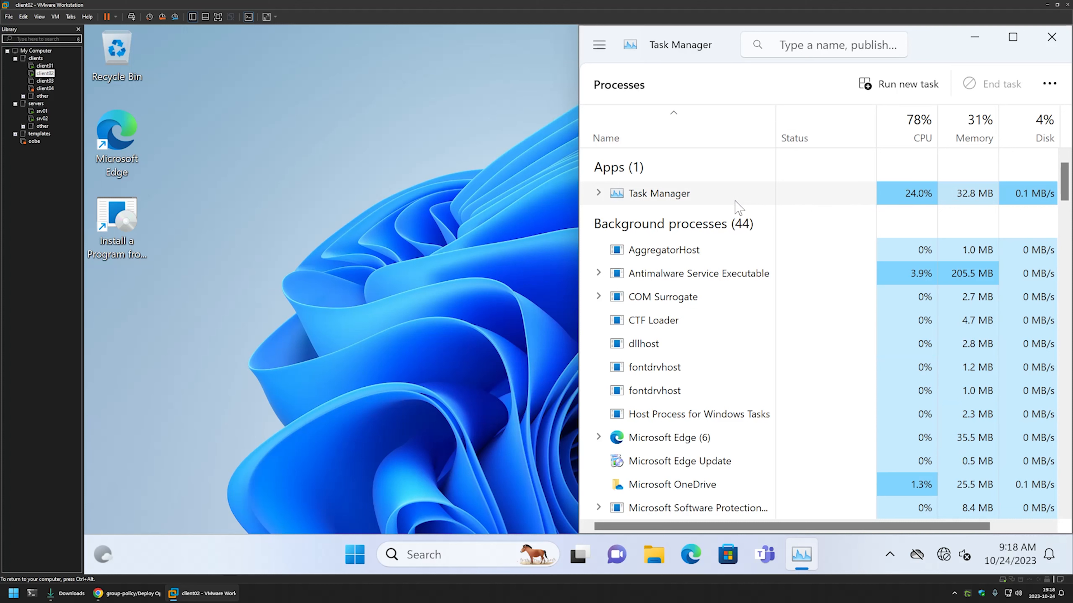
scroll(744, 206, down, 5)
scroll(737, 206, down, 4)
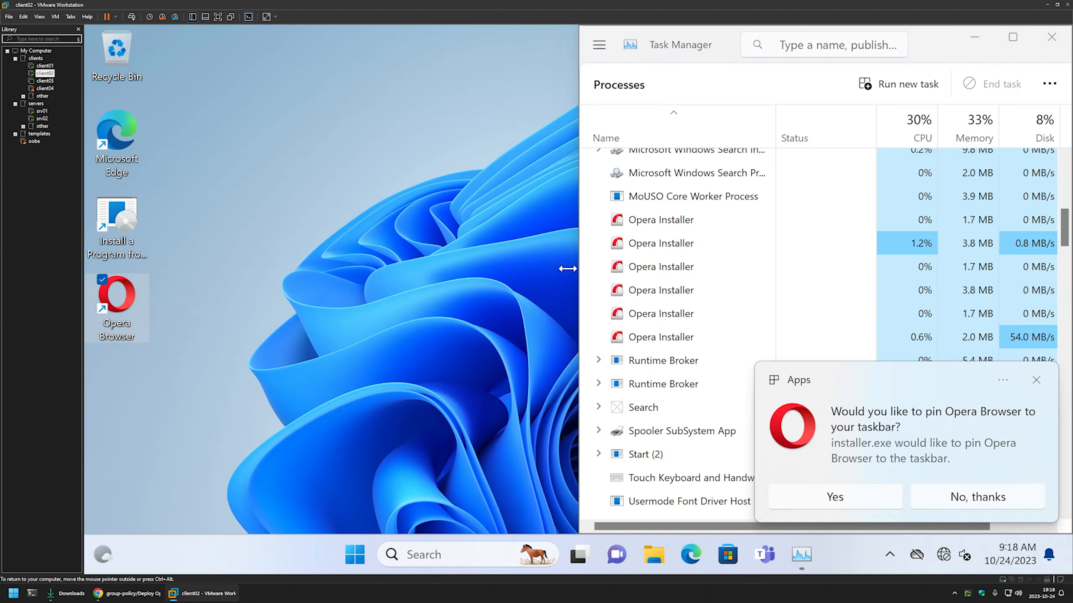
key(shift+F10)
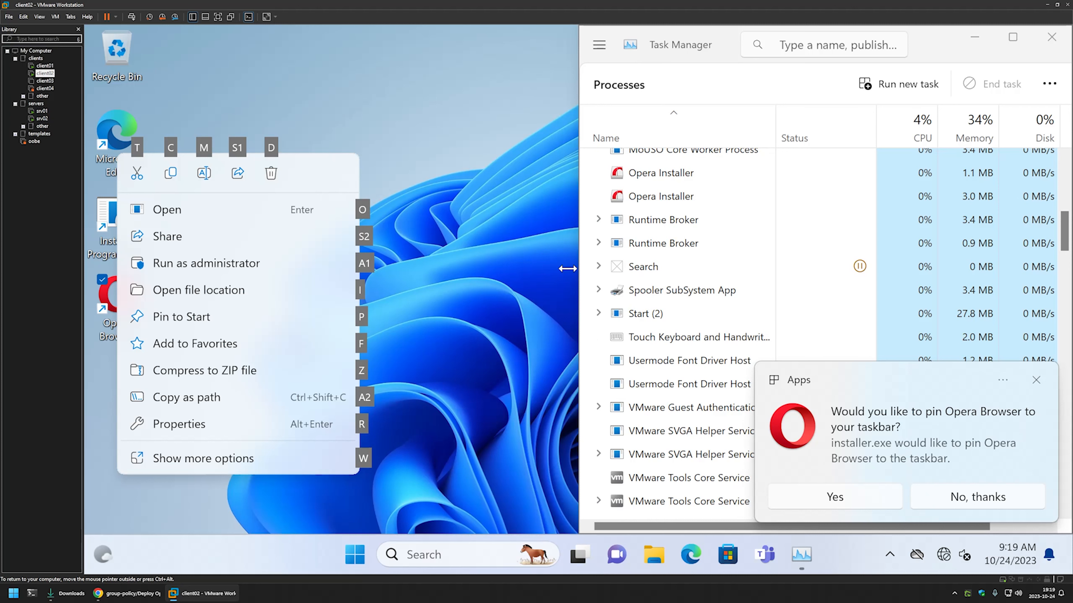
- Start Opera Browser from its desktop shortcut, maximize it on the Opera One intro page, and release VM input
click(547, 237)
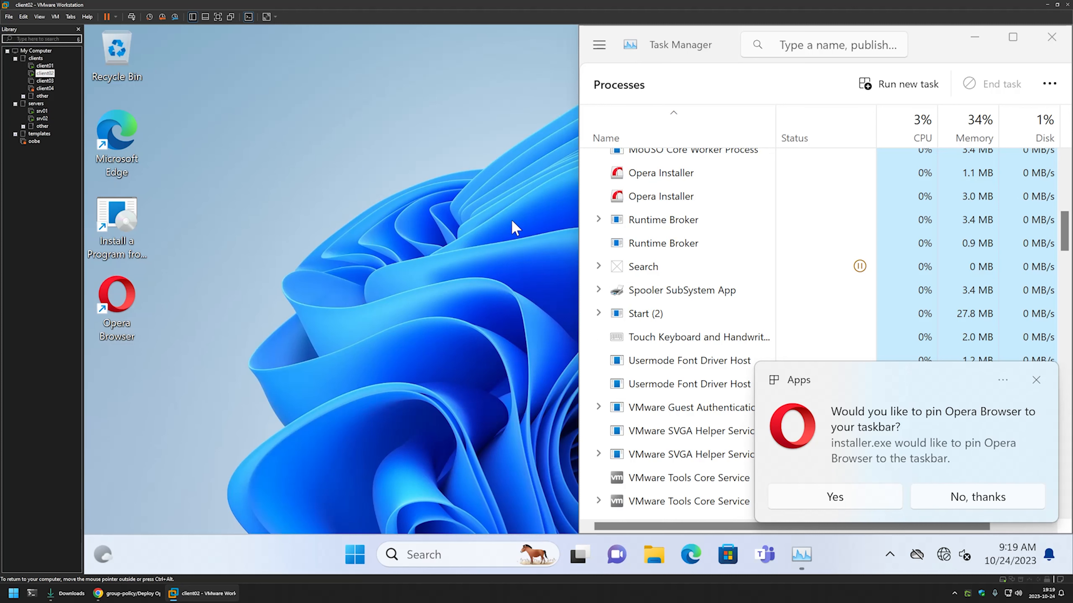
double_click(122, 305)
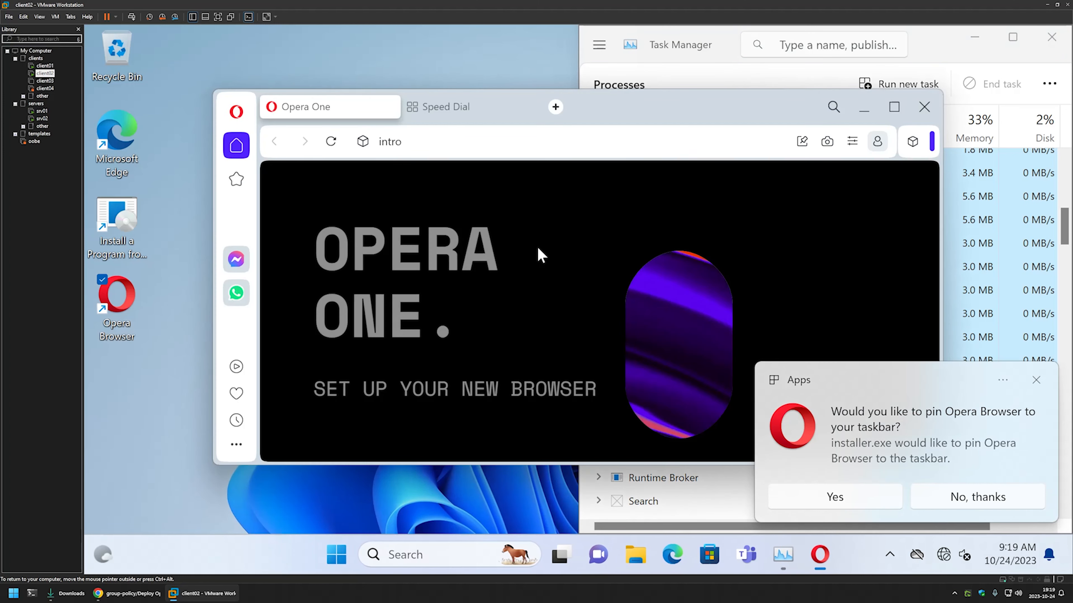
double_click(615, 108)
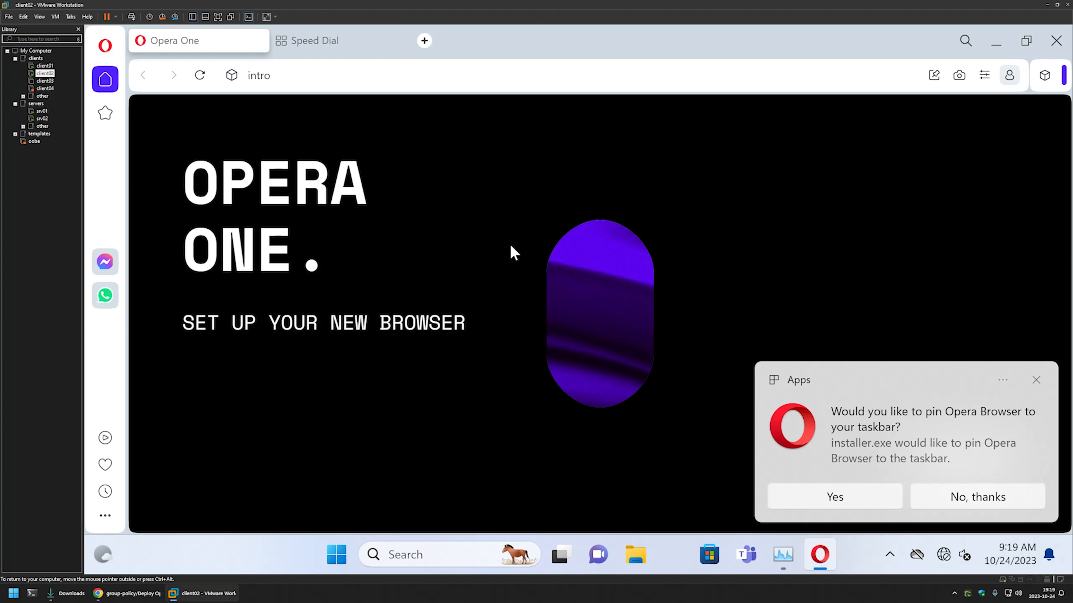
key(ctrl+alt)
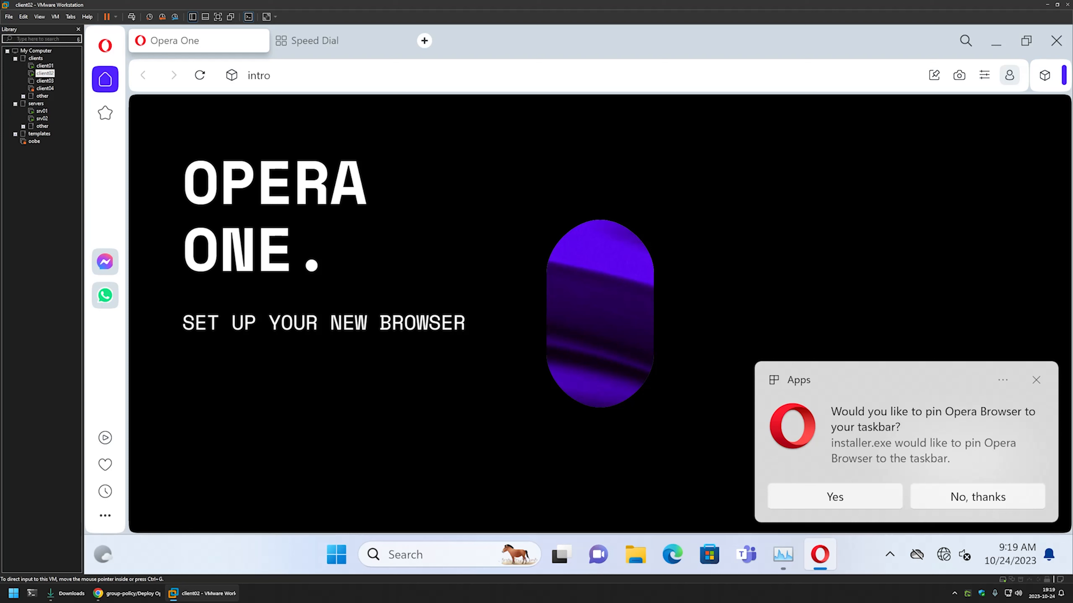